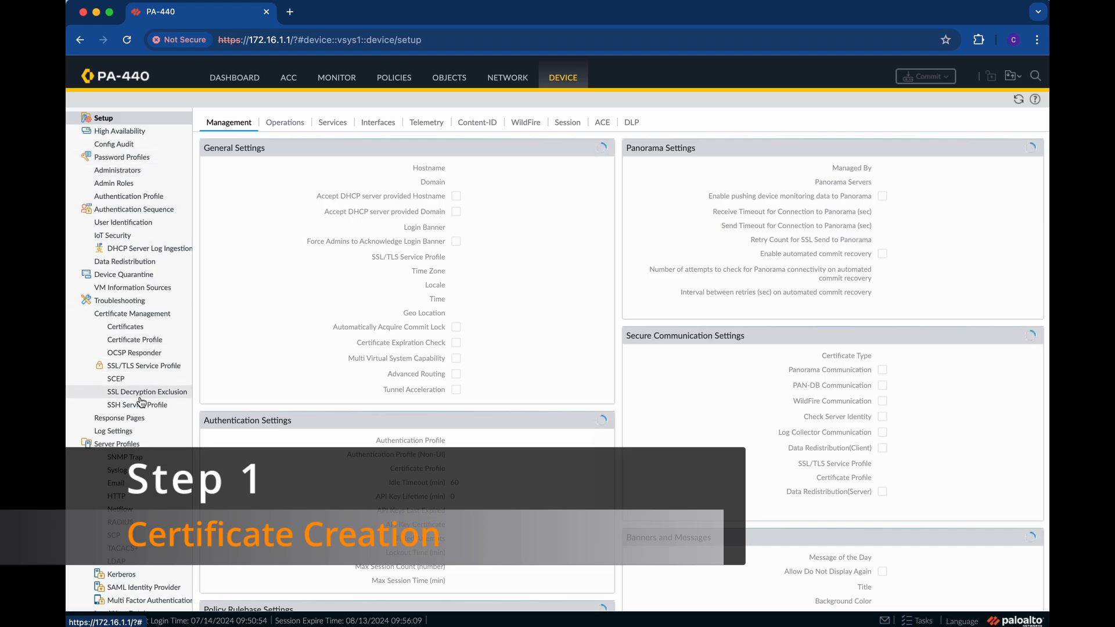
Start generating a device certificate and set both its certificate name and common name to Root CA
{"action": "left_click", "coordinate": [143, 330]}
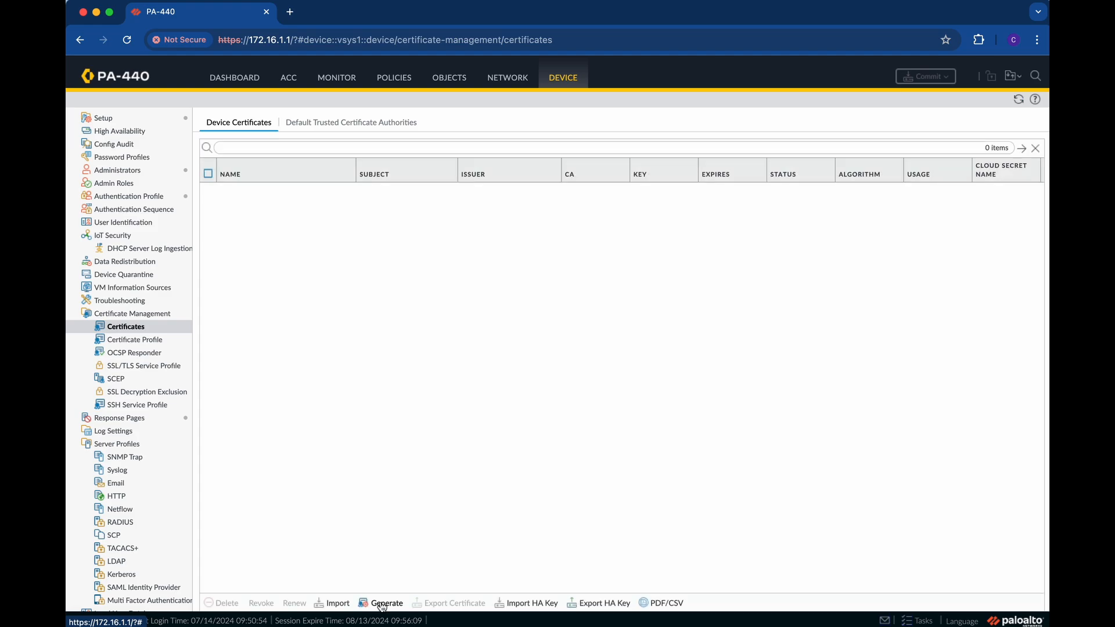
{"action": "left_click", "coordinate": [382, 605]}
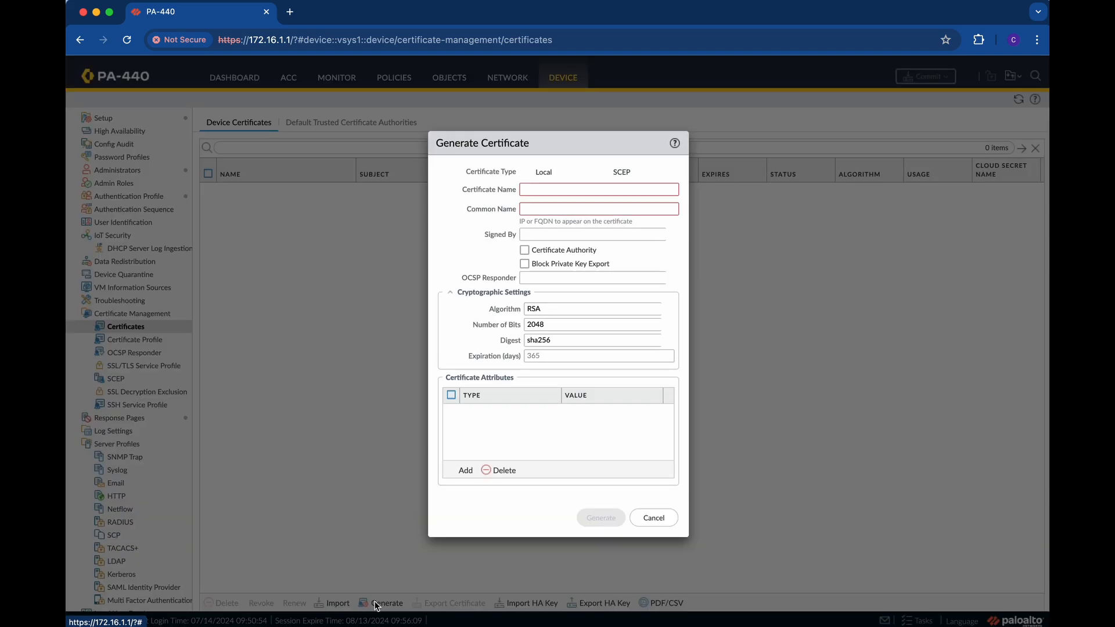
{"action": "left_click", "coordinate": [572, 188]}
{"action": "type", "text": "R"}
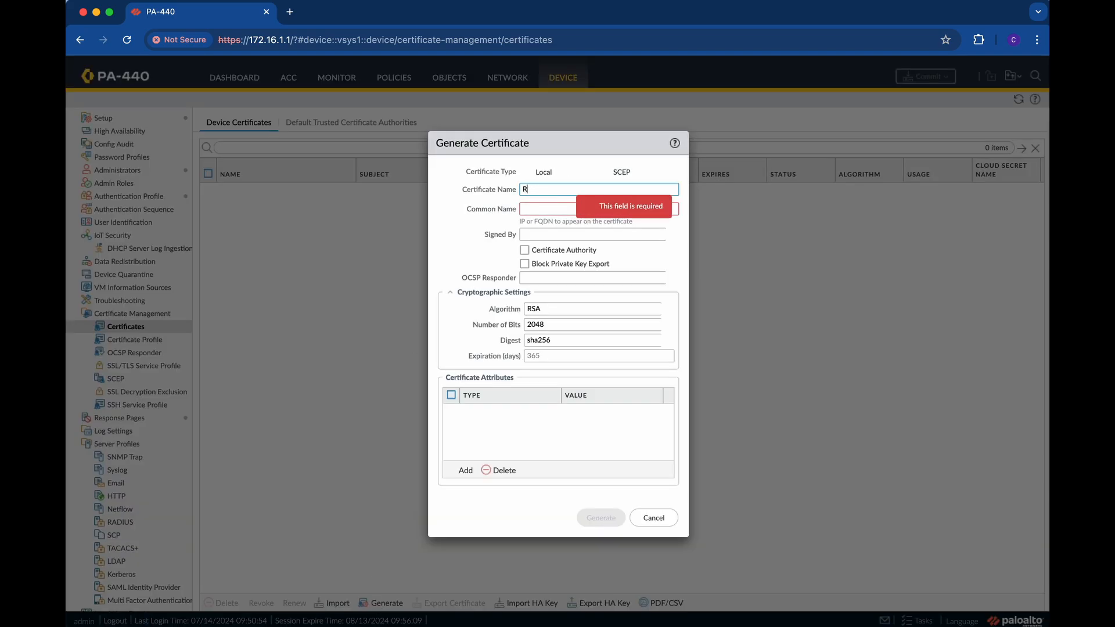
{"action": "type", "text": "oot CA"}
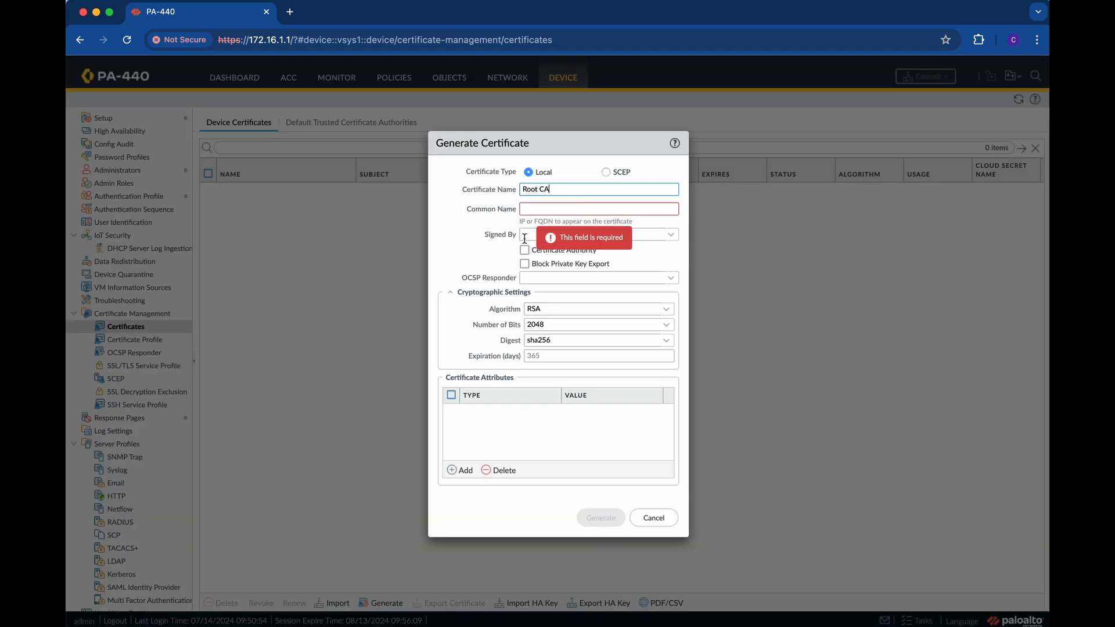
{"action": "left_click", "coordinate": [539, 208]}
{"action": "type", "text": "Root CA"}
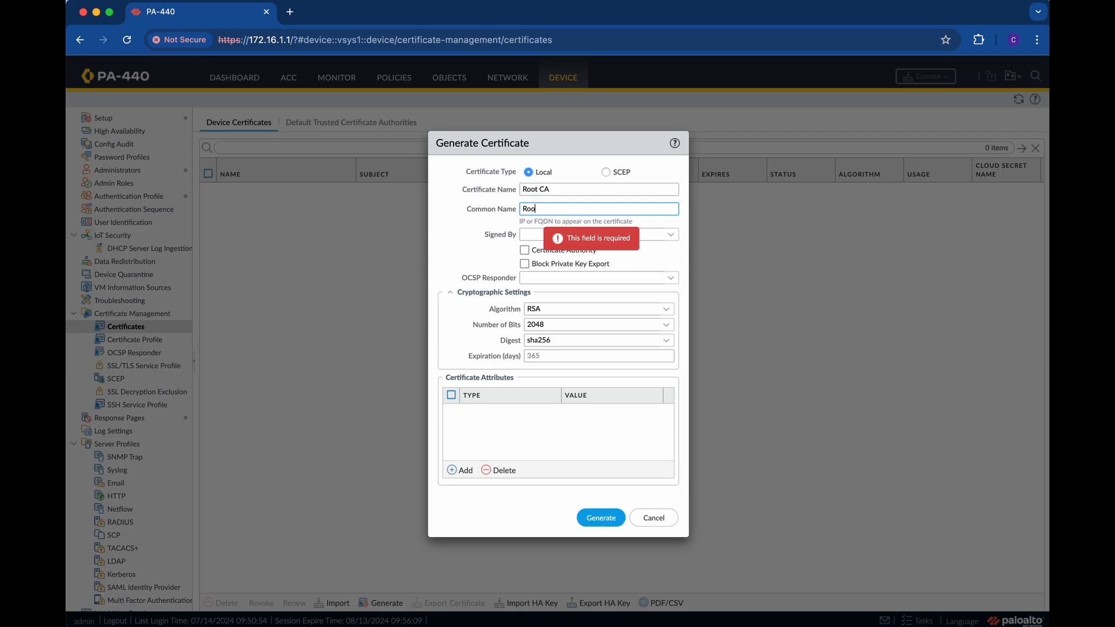
Change the certificate name and common name to Home Root CA and mark the certificate as a Certificate Authority
{"action": "left_click", "coordinate": [525, 187]}
{"action": "type", "text": "Home"}
{"action": "left_click", "coordinate": [524, 208]}
{"action": "type", "text": "Home"}
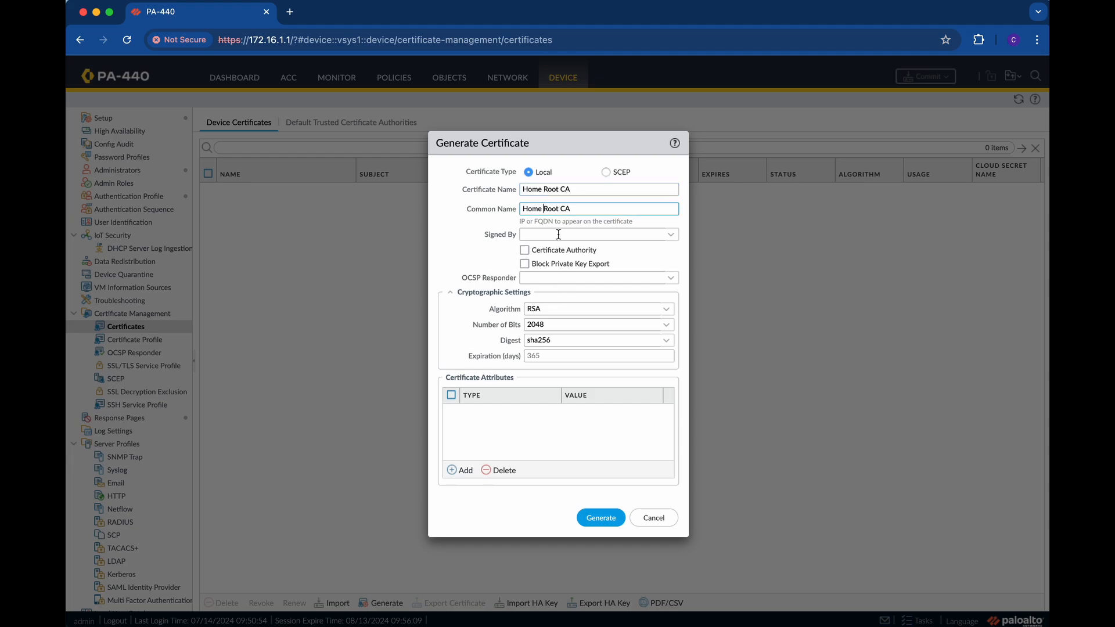
{"action": "left_click", "coordinate": [525, 250]}
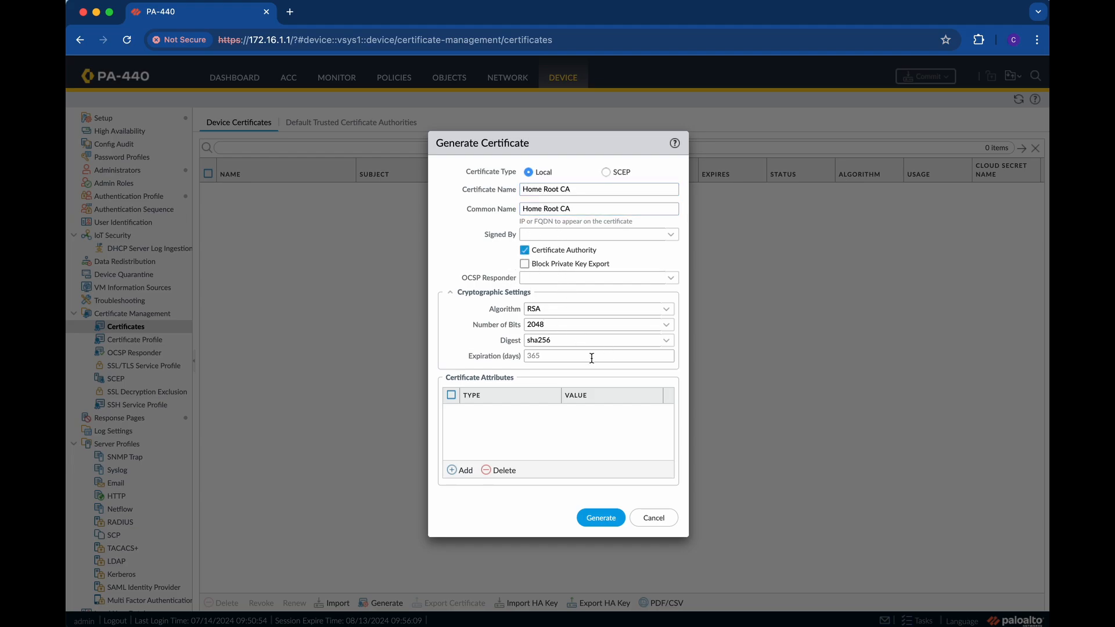
Add an Organization attribute with the value Home Lab to the Home Root CA certificate
{"action": "left_click", "coordinate": [458, 469]}
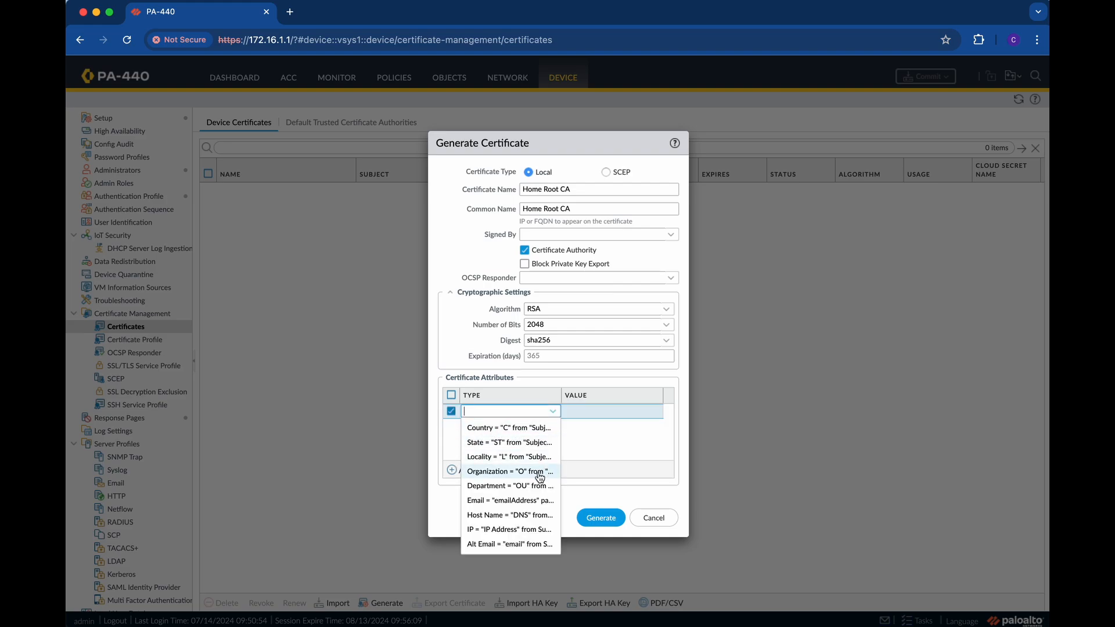
{"action": "left_click", "coordinate": [507, 473]}
{"action": "left_click", "coordinate": [588, 421]}
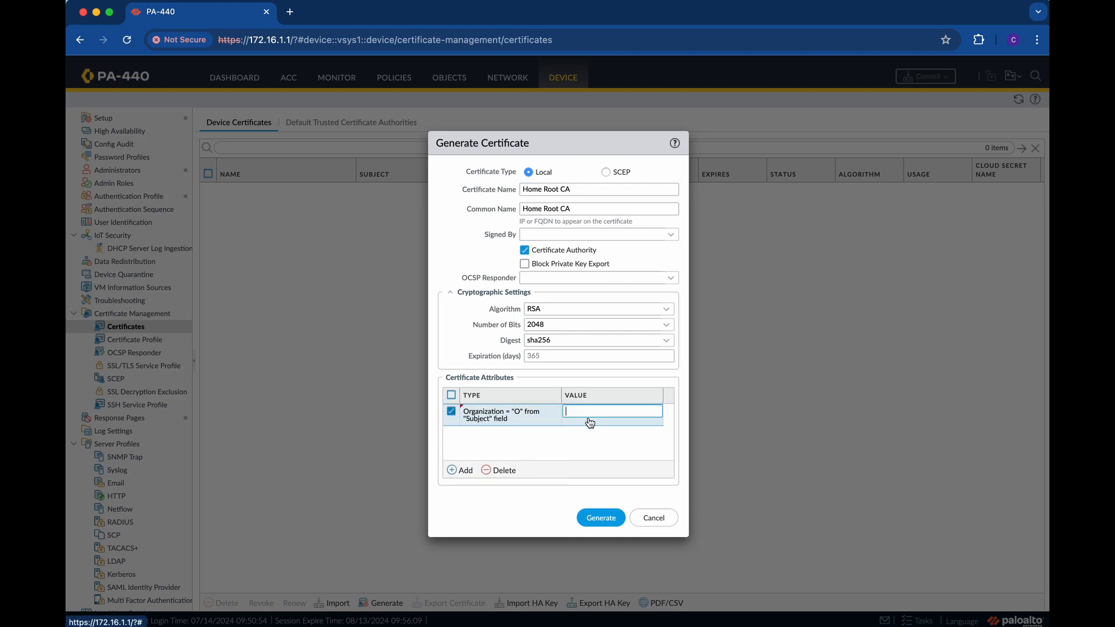
{"action": "type", "text": "Home Lab"}
{"action": "left_click", "coordinate": [573, 441]}
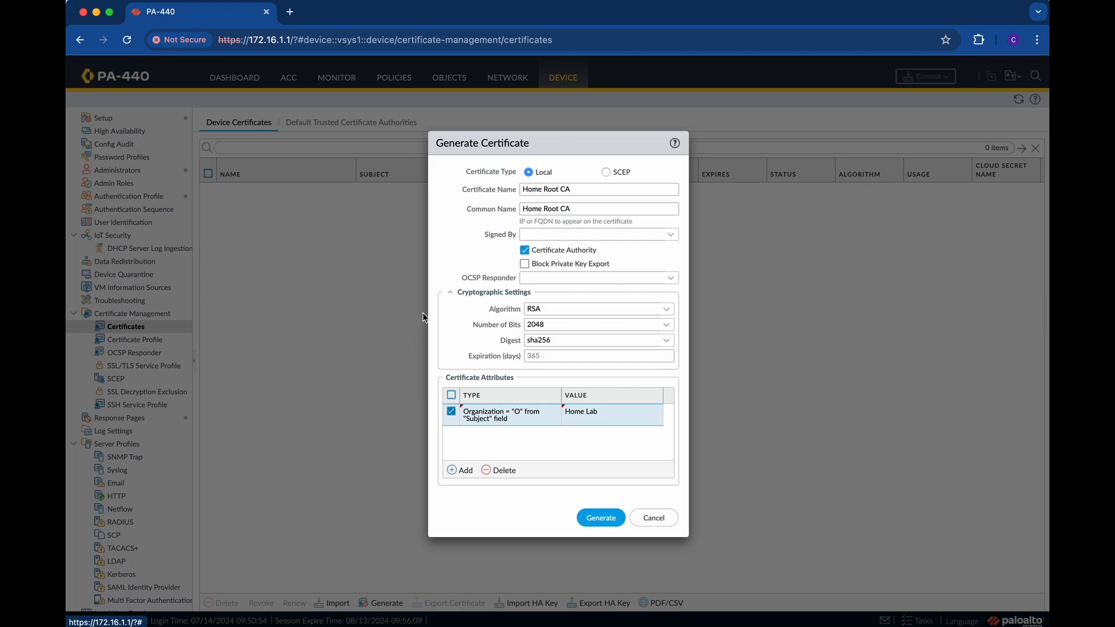
Set the root certificate's algorithm to Elliptic Curve DSA and generate it
{"action": "left_click", "coordinate": [666, 310]}
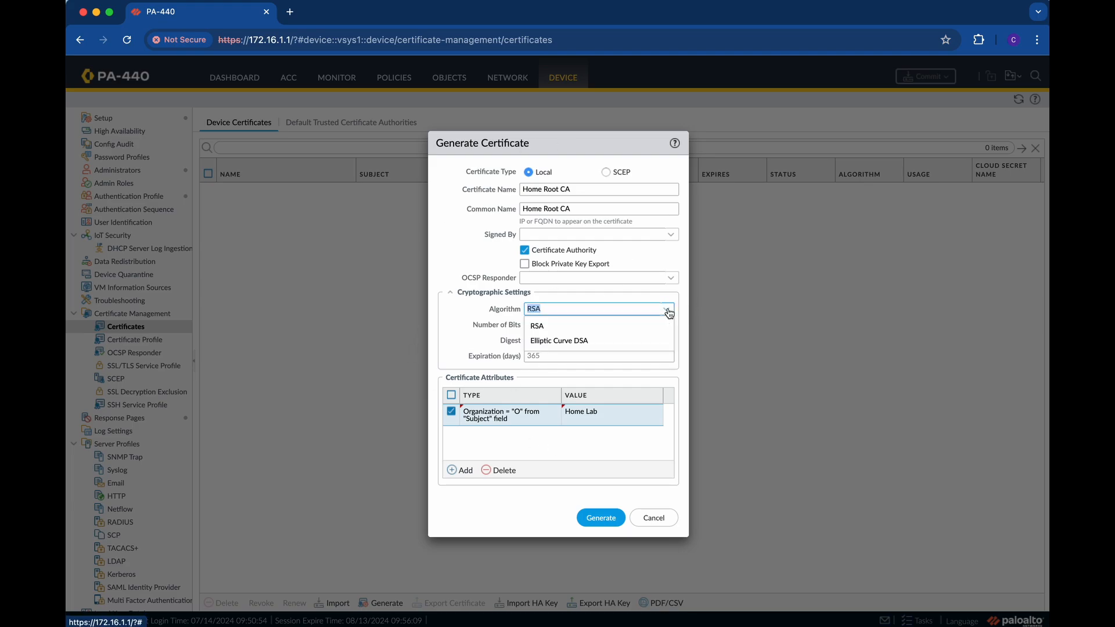
{"action": "left_click", "coordinate": [582, 341]}
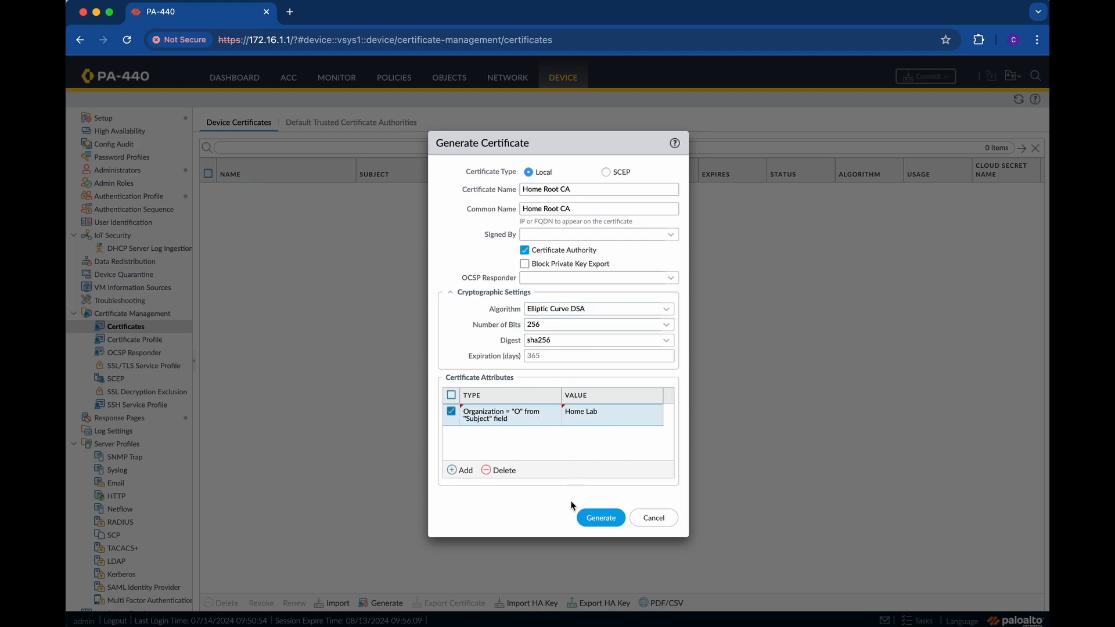
{"action": "left_click", "coordinate": [600, 518]}
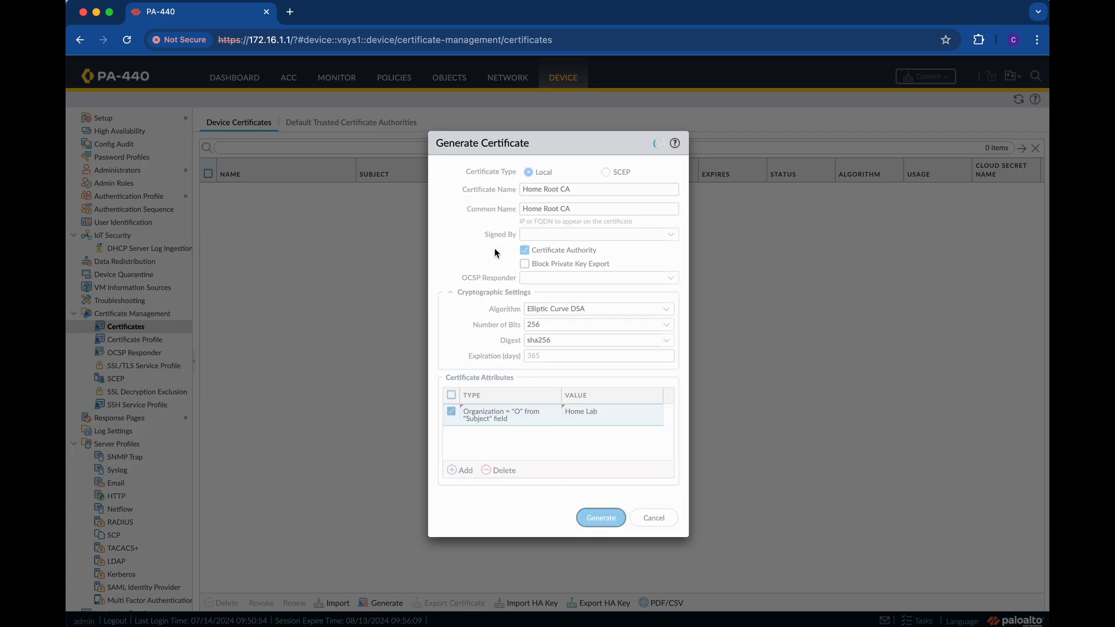
{"action": "left_click", "coordinate": [561, 369]}
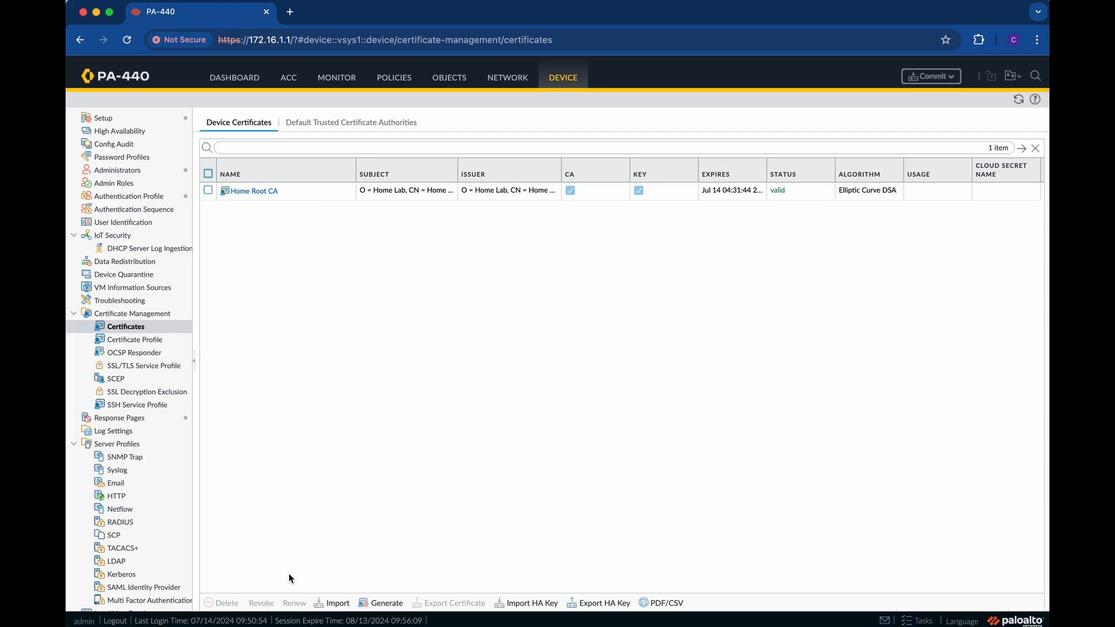
Start another device certificate with SSL Decrypt RSA as both the certificate name and common name
{"action": "left_click", "coordinate": [382, 604]}
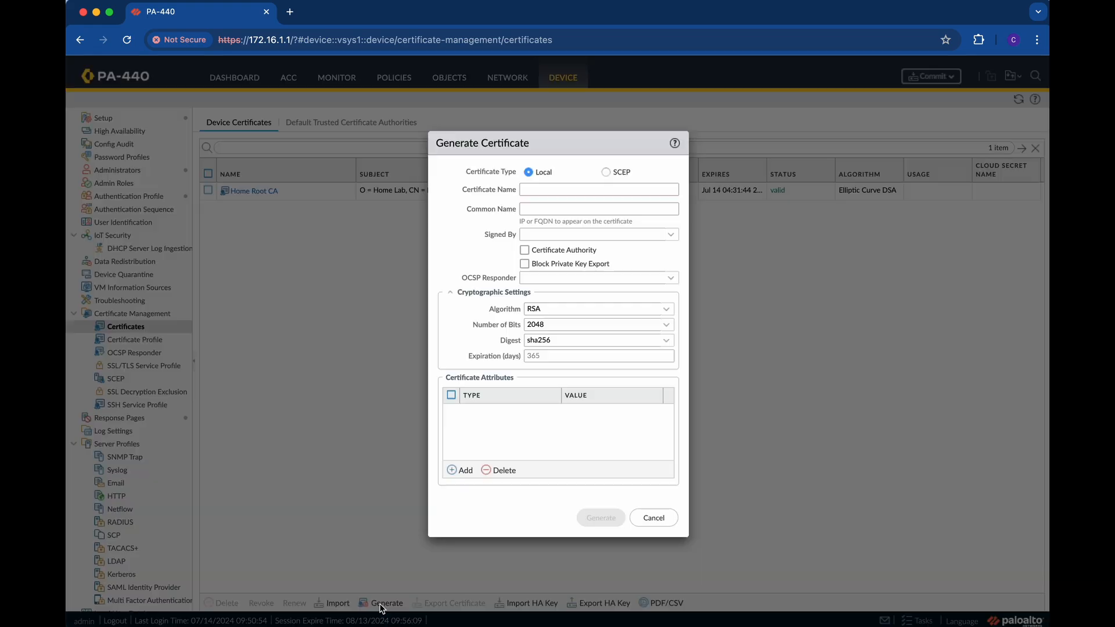
{"action": "left_click", "coordinate": [538, 192]}
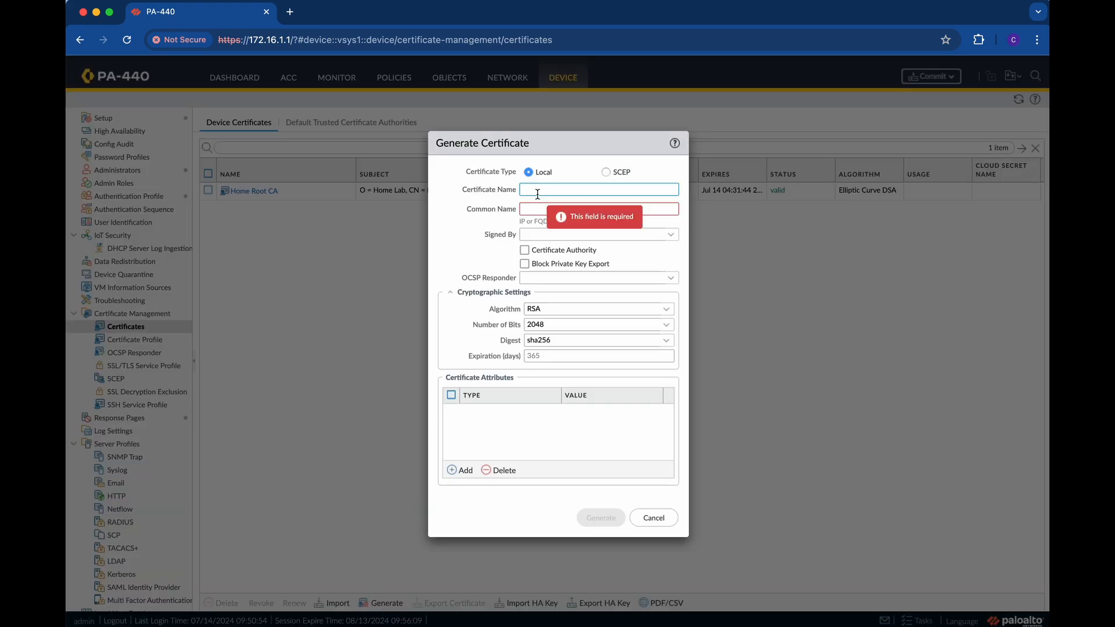
{"action": "type", "text": "SSL Decry"}
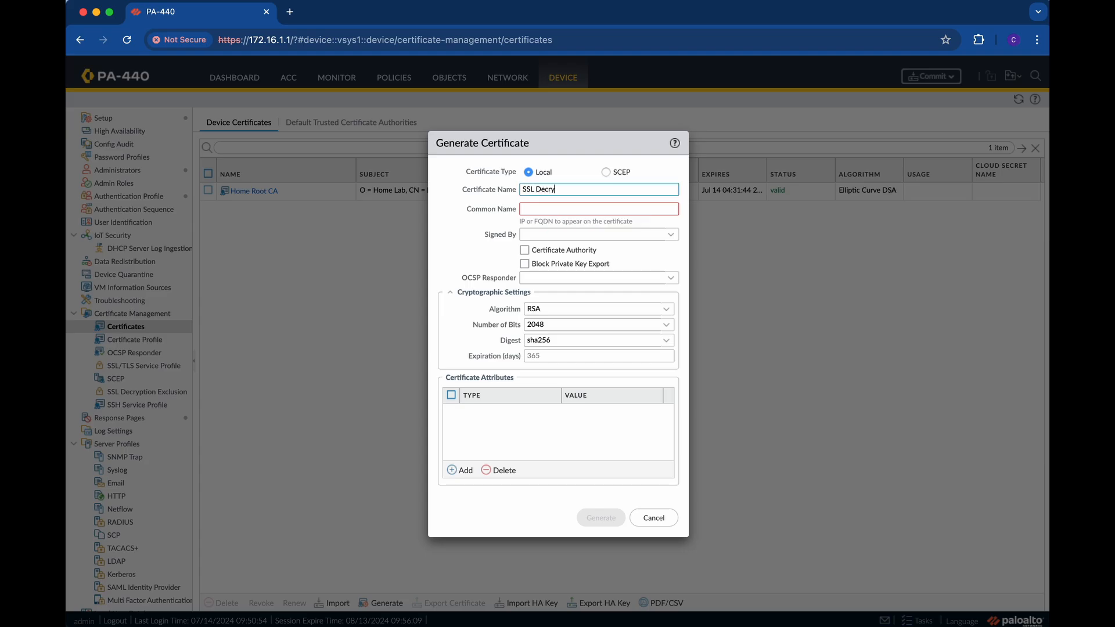
{"action": "type", "text": "pt RSA"}
{"action": "left_click", "coordinate": [529, 214]}
{"action": "type", "text": "SSL Decrypt RSA"}
Have the SSL Decrypt RSA certificate signed by Home Root CA and mark it as a Certificate Authority
{"action": "left_click", "coordinate": [671, 234]}
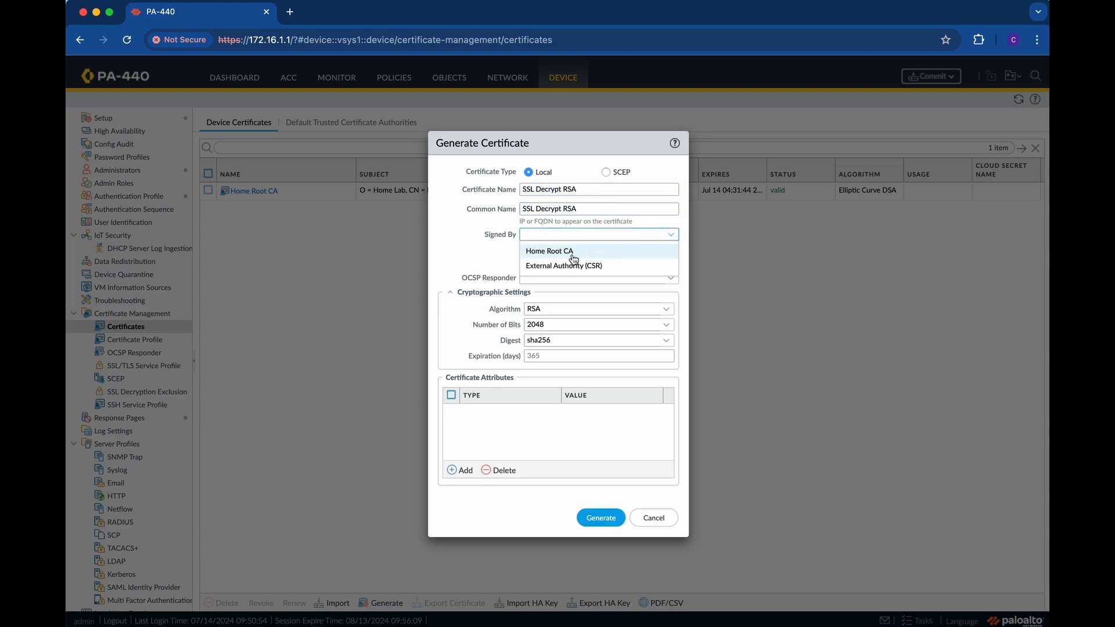
{"action": "left_click", "coordinate": [579, 252]}
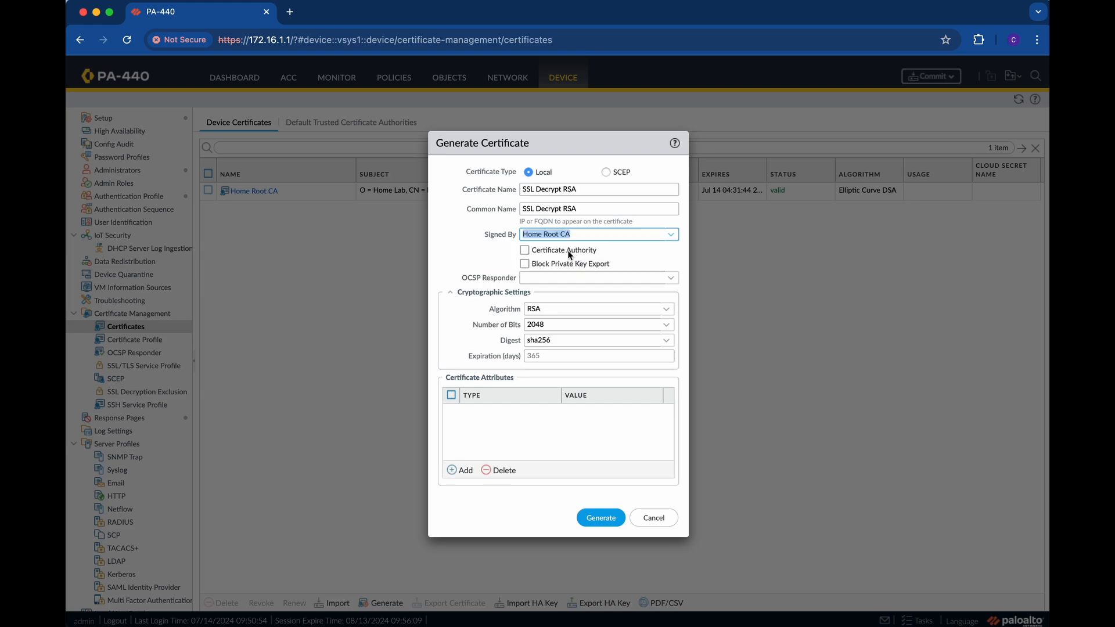
{"action": "left_click", "coordinate": [526, 254]}
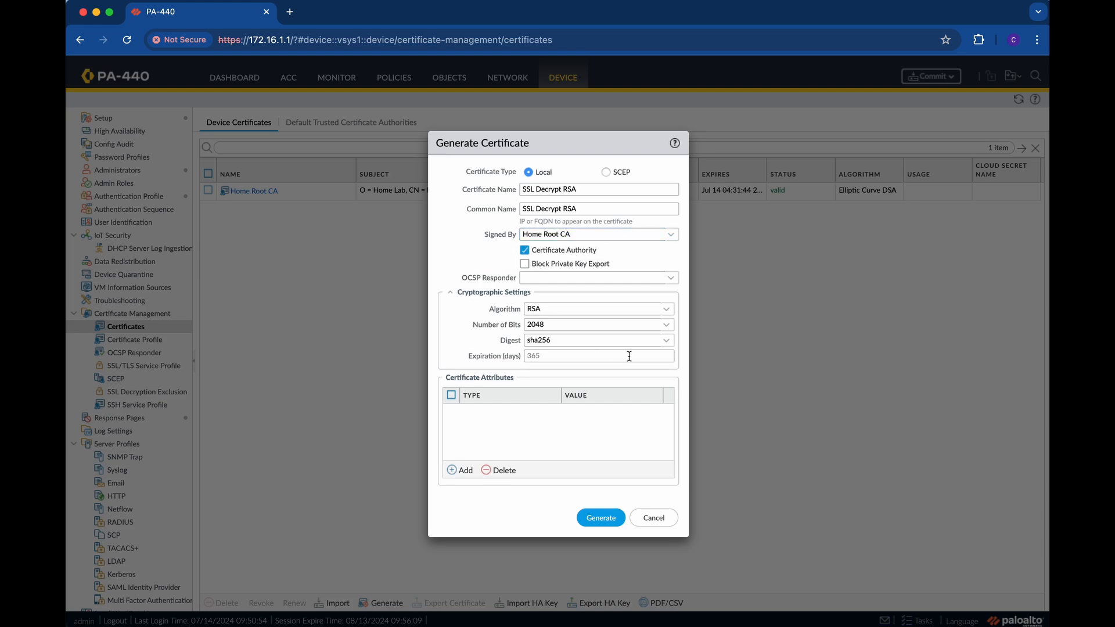
Add an Organization attribute of Home Lab to the SSL Decrypt RSA certificate and generate it
{"action": "left_click", "coordinate": [459, 470]}
{"action": "left_click", "coordinate": [508, 473]}
{"action": "left_click", "coordinate": [594, 412]}
{"action": "type", "text": "Home Lab"}
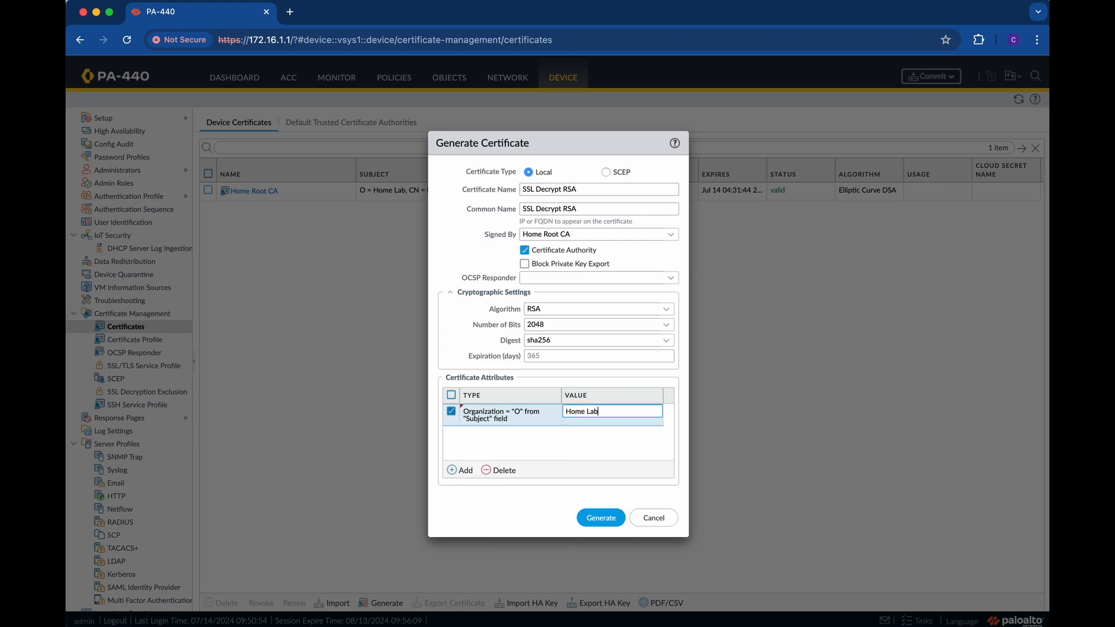
{"action": "left_click", "coordinate": [581, 441]}
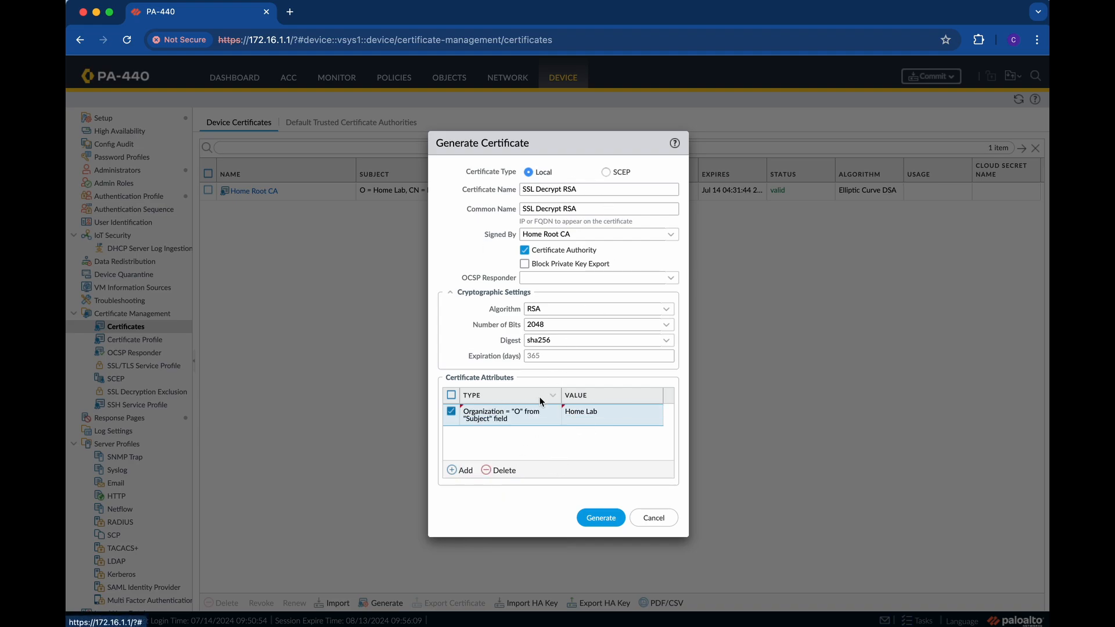
{"action": "left_click", "coordinate": [605, 518]}
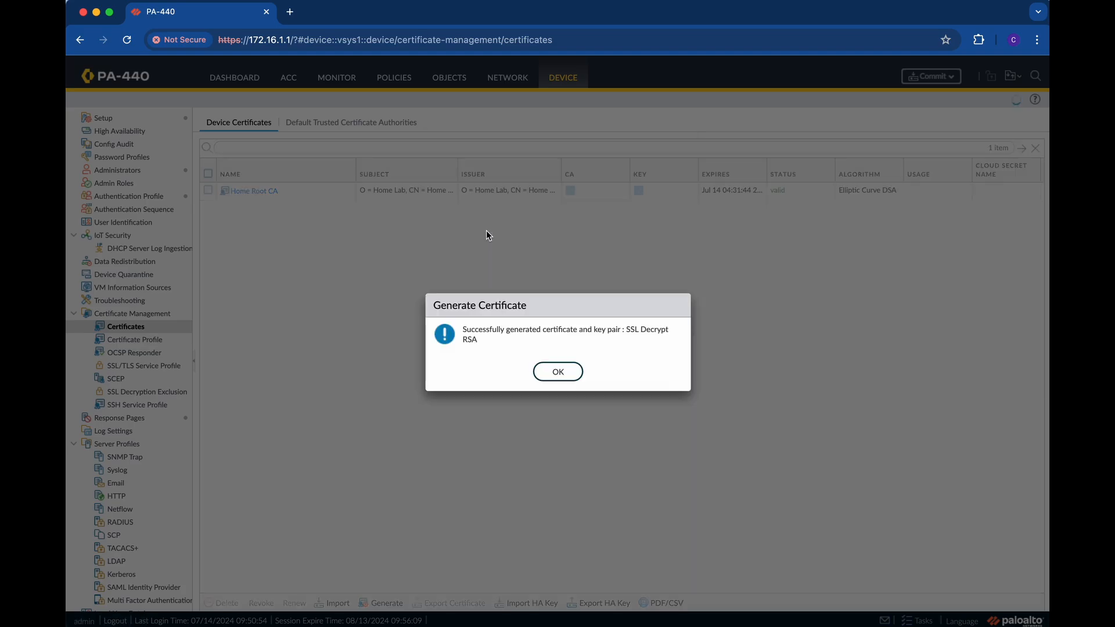
{"action": "left_click", "coordinate": [558, 371]}
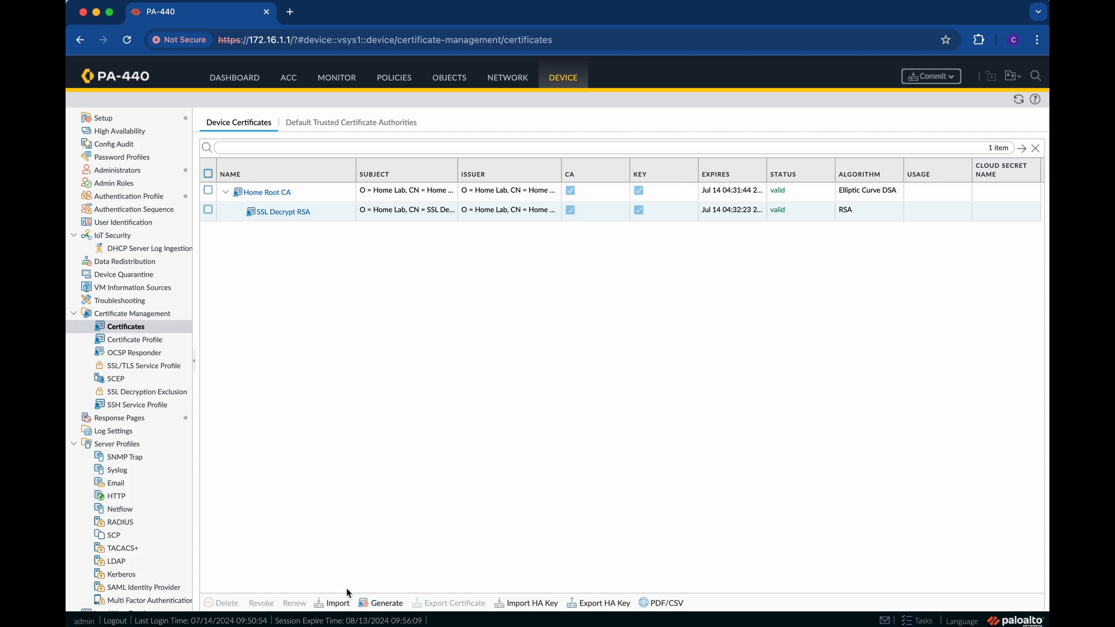
Start a third device certificate with SSL Decrypt ECDSA as both the certificate name and common name
{"action": "left_click", "coordinate": [381, 604]}
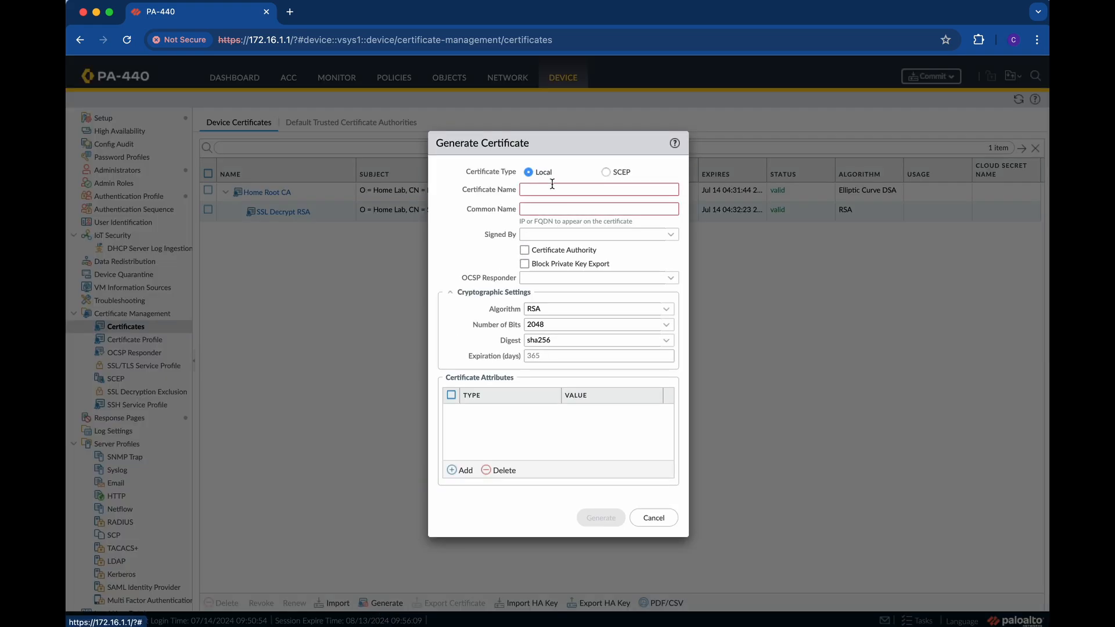
{"action": "type", "text": "SSL Decrypt ECDSA"}
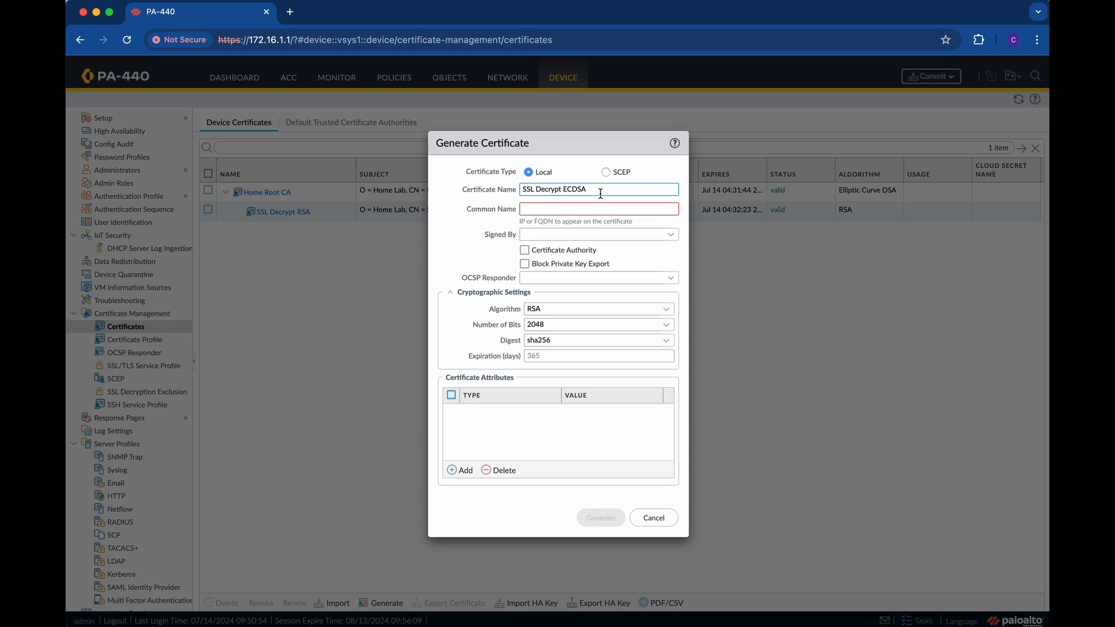
{"action": "left_click_drag", "start_coordinate": [598, 189], "coordinate": [488, 193]}
{"action": "key", "text": "super+c"}
{"action": "left_click", "coordinate": [558, 208]}
{"action": "key", "text": "super+v"}
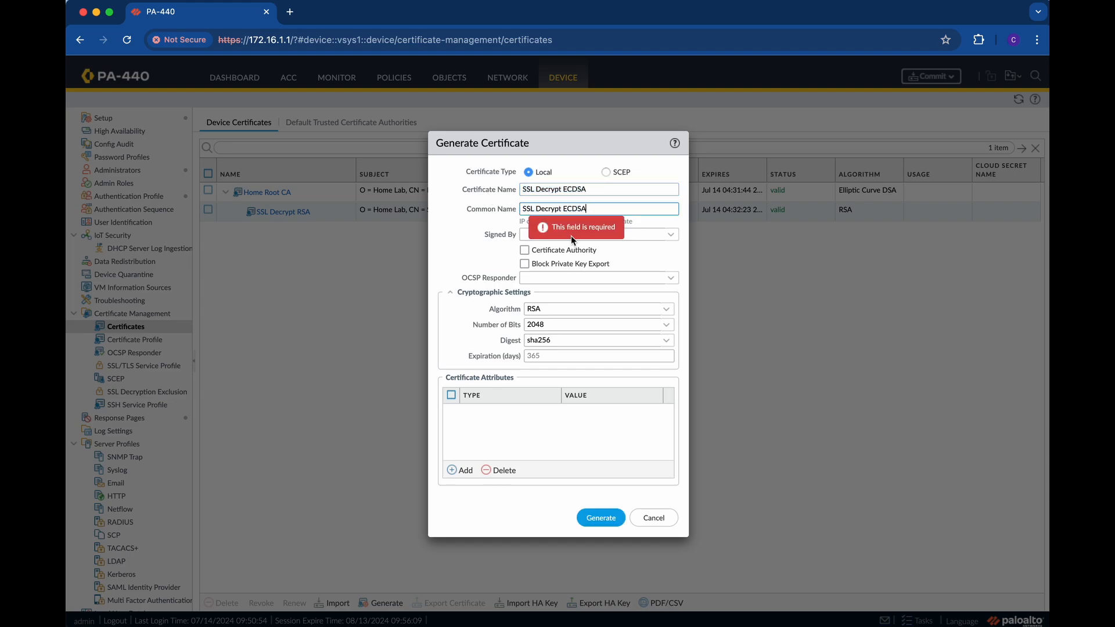
Configure the SSL Decrypt ECDSA certificate as a Certificate Authority signed by Home Root CA, using the Elliptic Curve DSA algorithm
{"action": "left_click", "coordinate": [671, 237]}
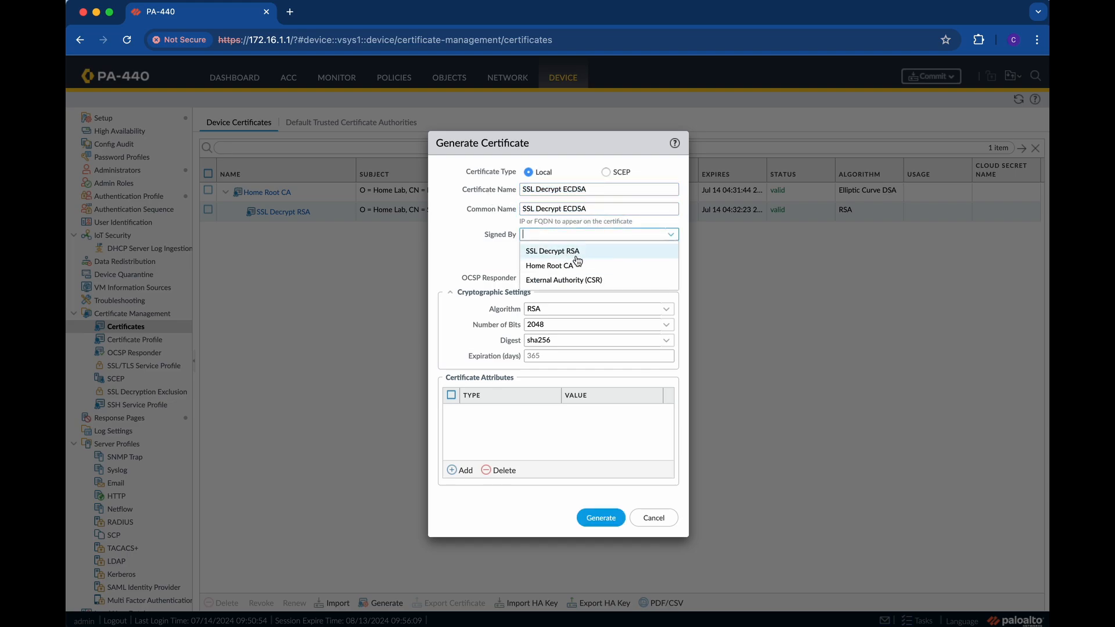
{"action": "left_click", "coordinate": [575, 263]}
{"action": "left_click", "coordinate": [524, 249]}
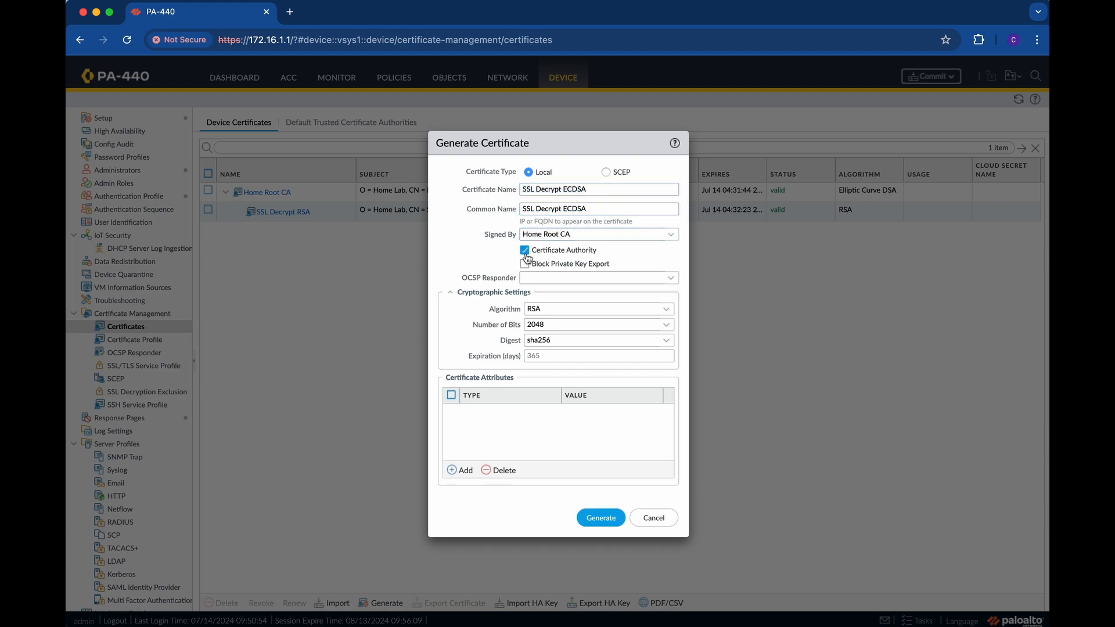
{"action": "left_click", "coordinate": [667, 309]}
{"action": "left_click", "coordinate": [614, 340]}
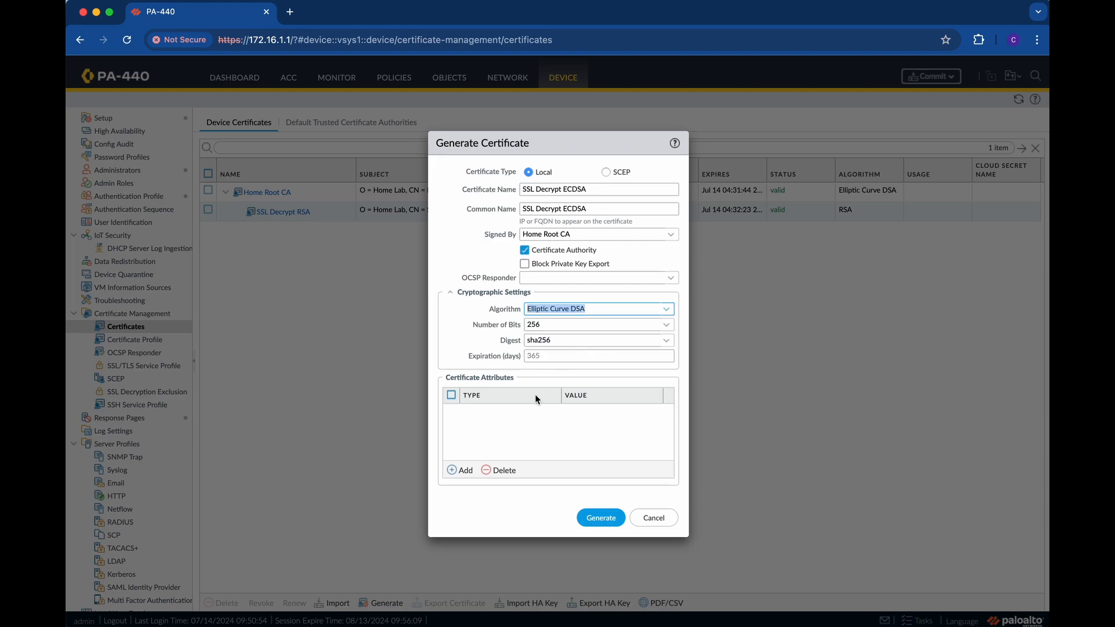
Add an Organization attribute of Home Lab to the SSL Decrypt ECDSA certificate and generate it
{"action": "left_click", "coordinate": [463, 471]}
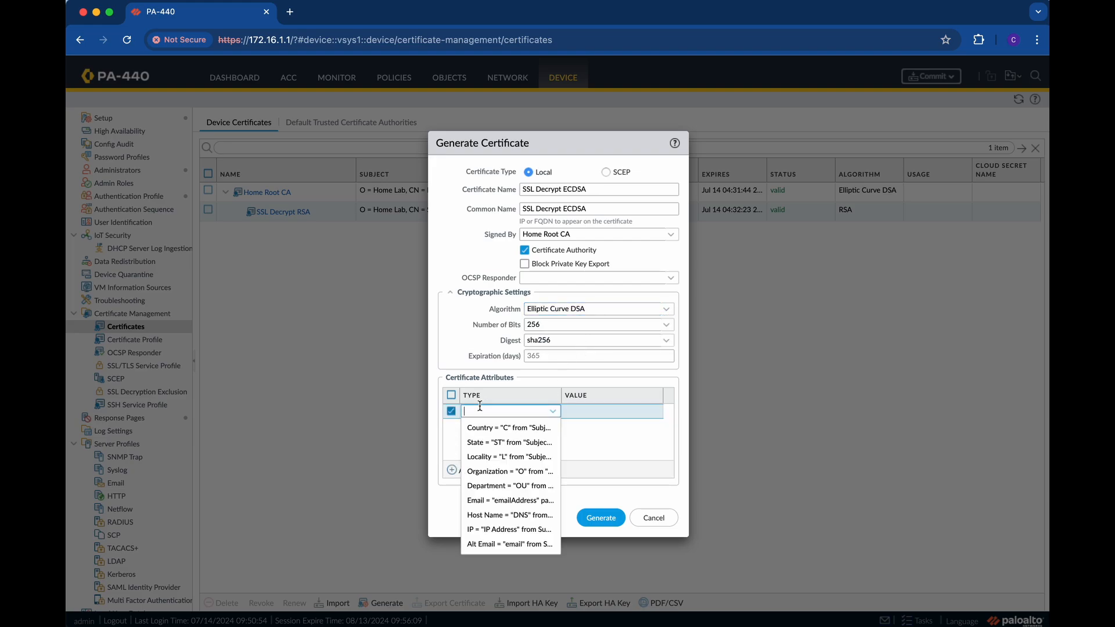
{"action": "left_click", "coordinate": [491, 467]}
{"action": "left_click", "coordinate": [575, 419]}
{"action": "type", "text": "Home Lab"}
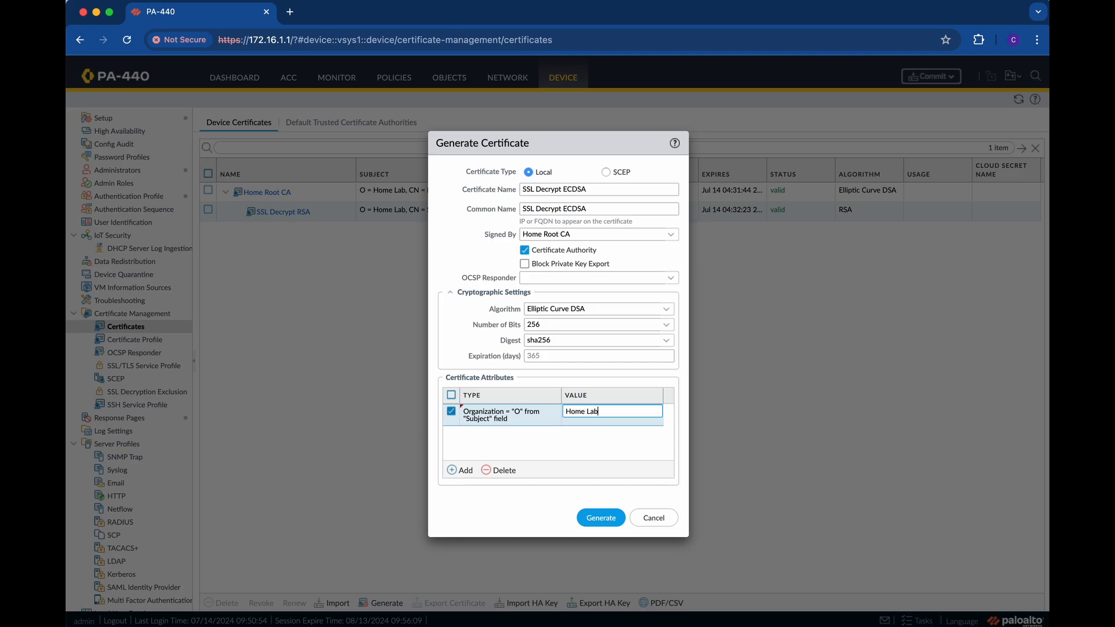
{"action": "left_click", "coordinate": [557, 449]}
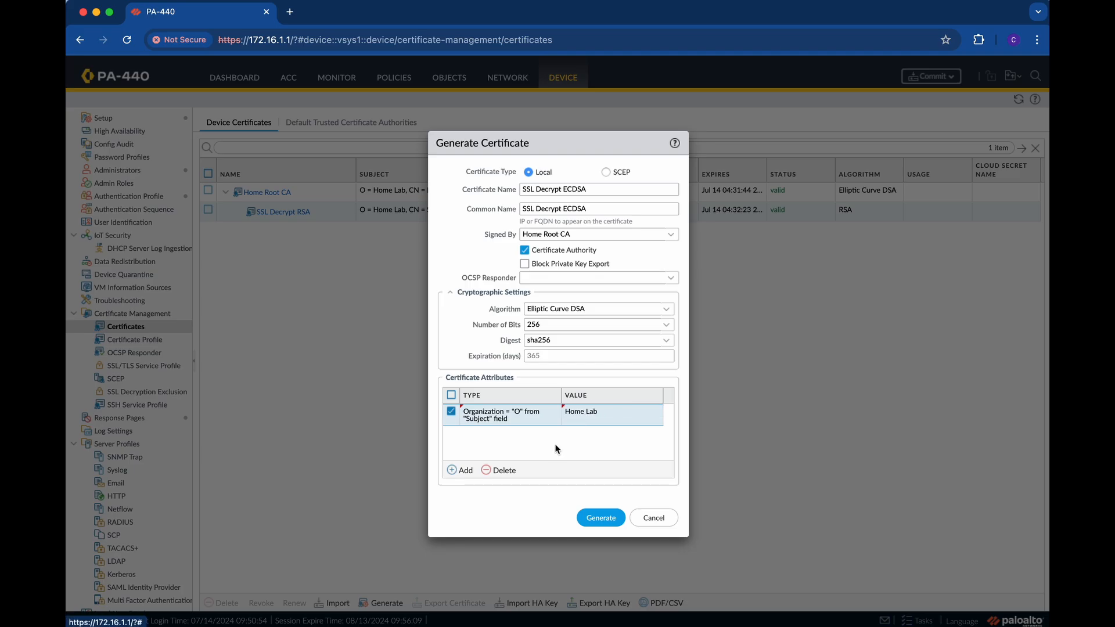
{"action": "left_click", "coordinate": [600, 519]}
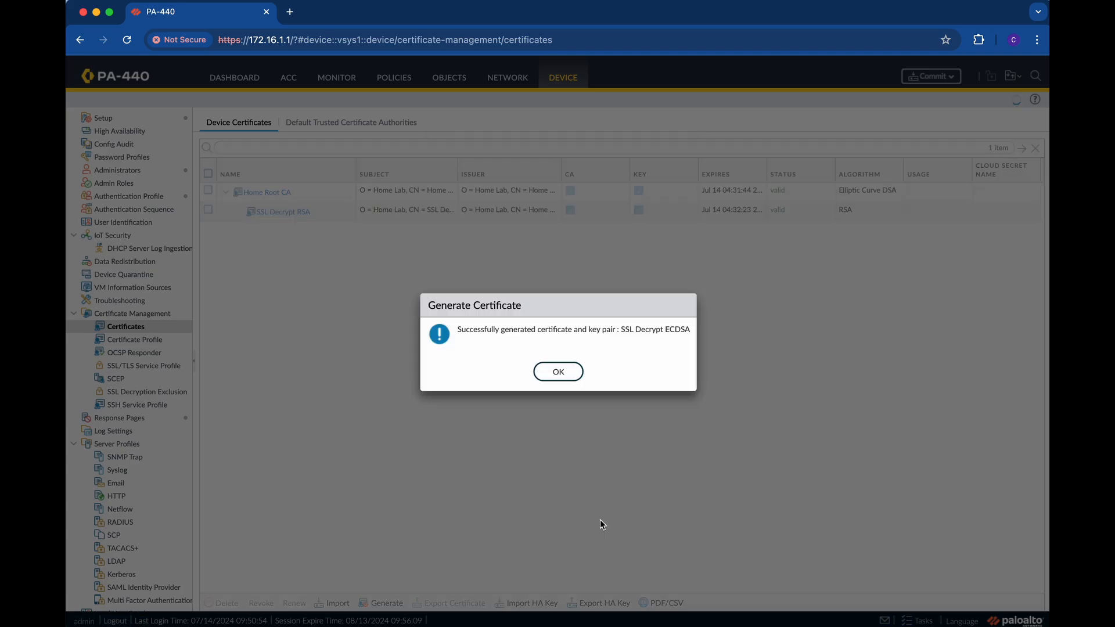
{"action": "left_click", "coordinate": [560, 373]}
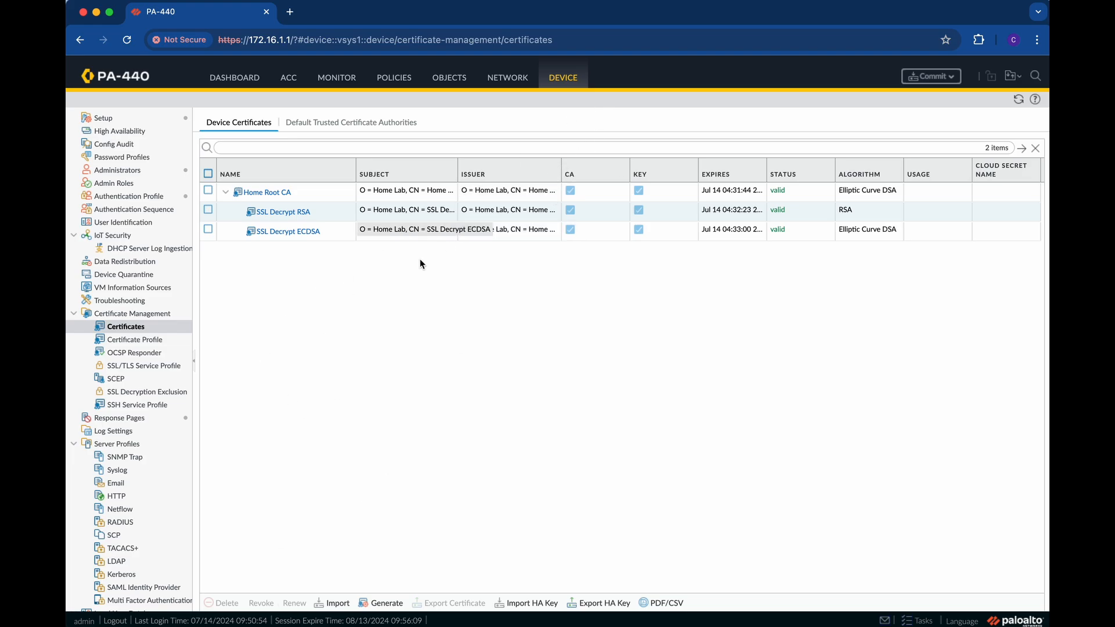
Designate both the SSL Decrypt RSA and SSL Decrypt ECDSA certificates as Forward Trust Certificates
{"action": "left_click", "coordinate": [283, 213]}
{"action": "left_click", "coordinate": [444, 328]}
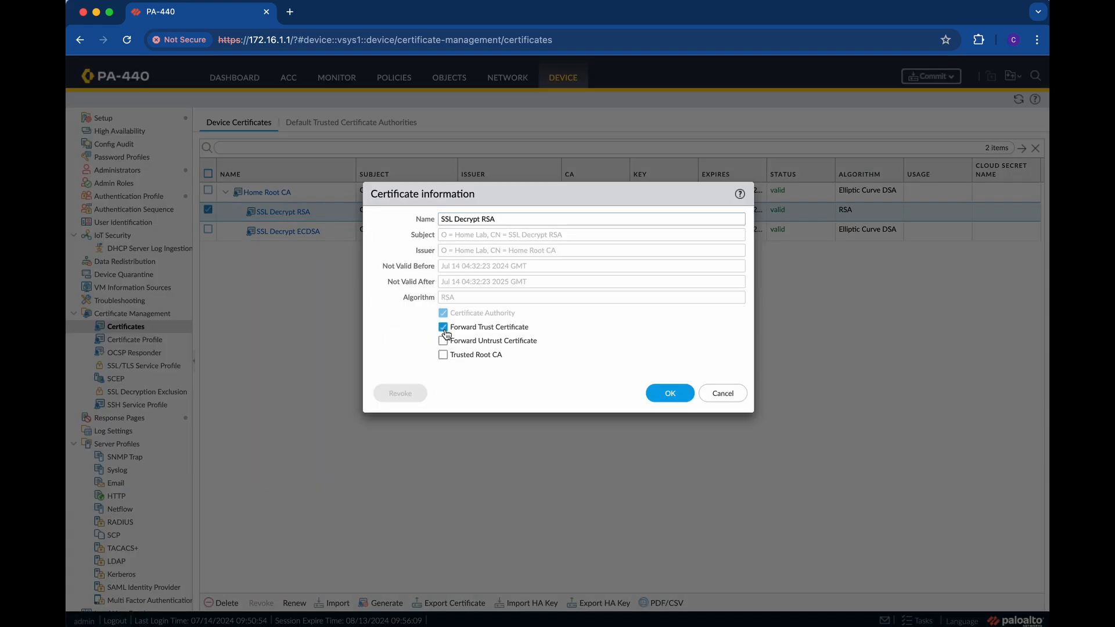
{"action": "left_click", "coordinate": [672, 393]}
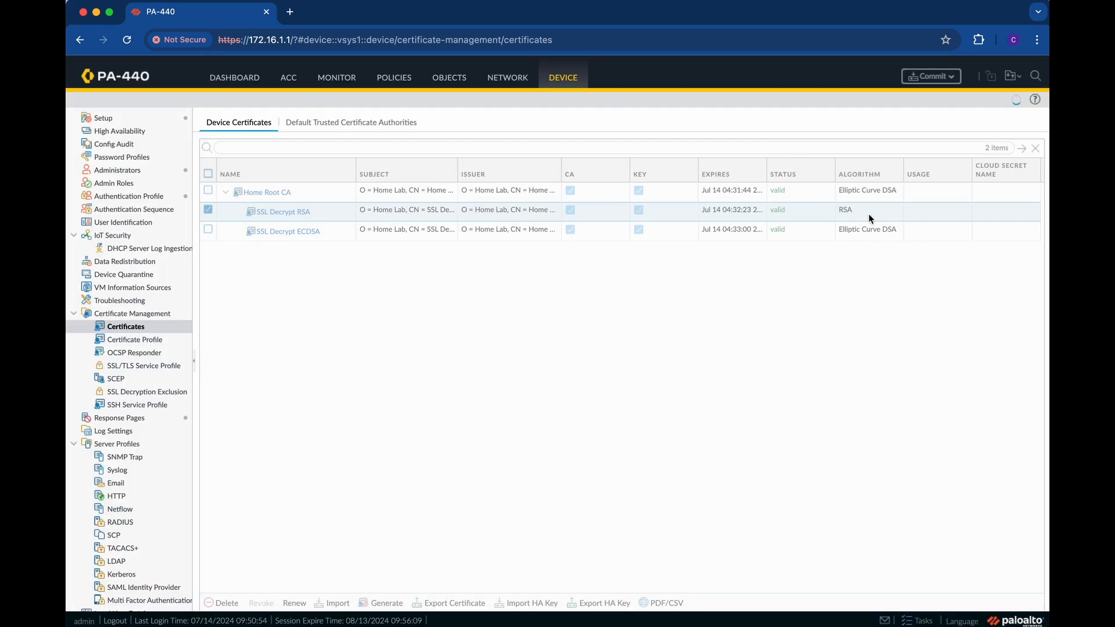
{"action": "left_click", "coordinate": [297, 232]}
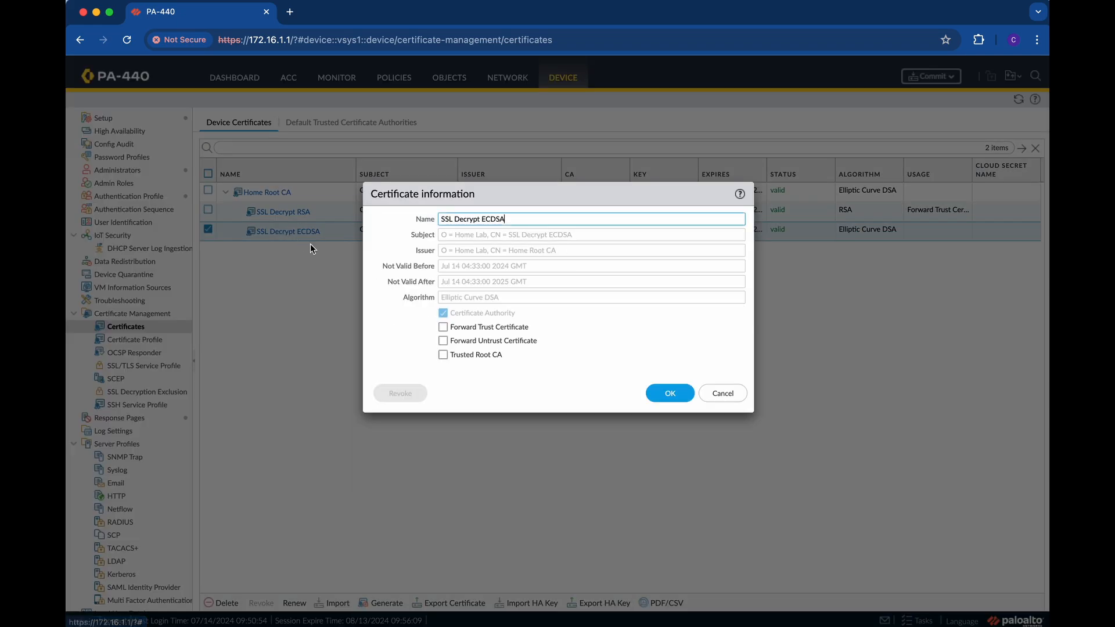
{"action": "left_click", "coordinate": [443, 327]}
{"action": "left_click", "coordinate": [679, 396]}
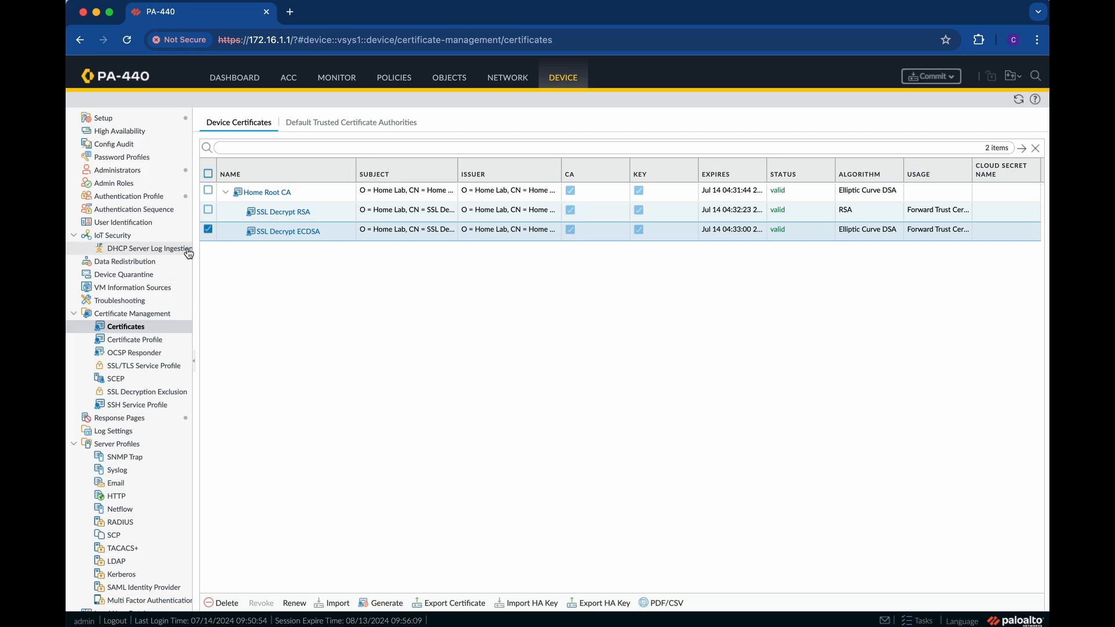
Start a new device certificate with SSL Decrypt Untrust RSA as both the certificate name and common name
{"action": "left_click", "coordinate": [381, 603]}
{"action": "left_click", "coordinate": [538, 188]}
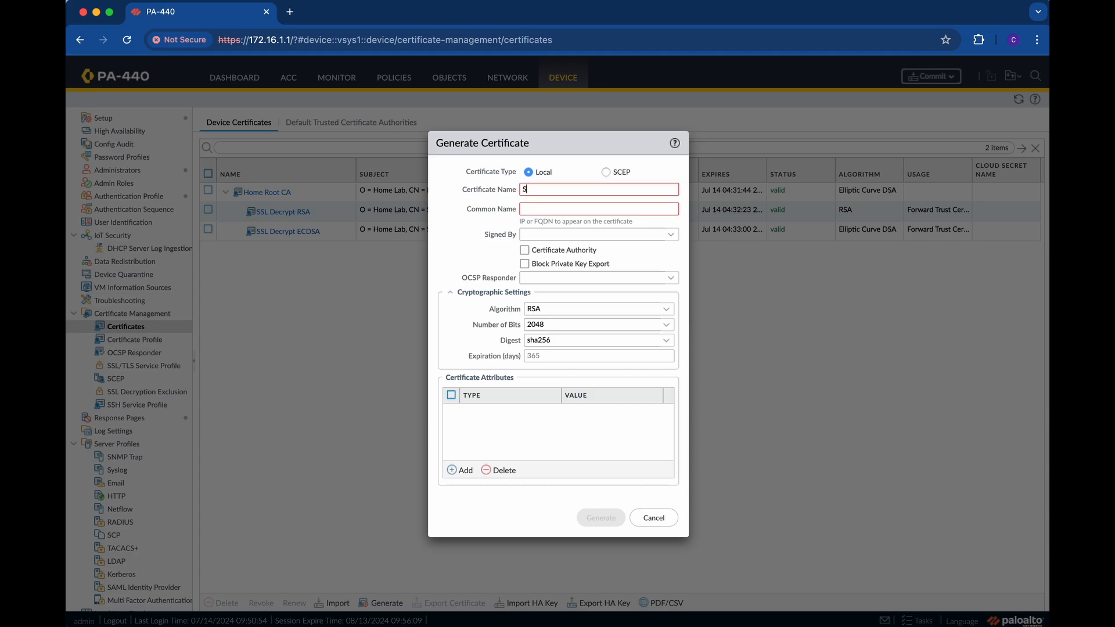
{"action": "type", "text": "Untrust"}
{"action": "key", "text": "BackSpace"}
{"action": "key", "text": "BackSpace"}
{"action": "key", "text": "BackSpace"}
{"action": "key", "text": "BackSpace"}
{"action": "key", "text": "BackSpace"}
{"action": "key", "text": "BackSpace"}
{"action": "key", "text": "BackSpace"}
{"action": "type", "text": "SSL Decrypt Untrust RSA"}
{"action": "left_click_drag", "start_coordinate": [613, 190], "coordinate": [484, 190]}
{"action": "key", "text": "ctrl+c"}
{"action": "left_click", "coordinate": [557, 210]}
{"action": "key", "text": "ctrl+v"}
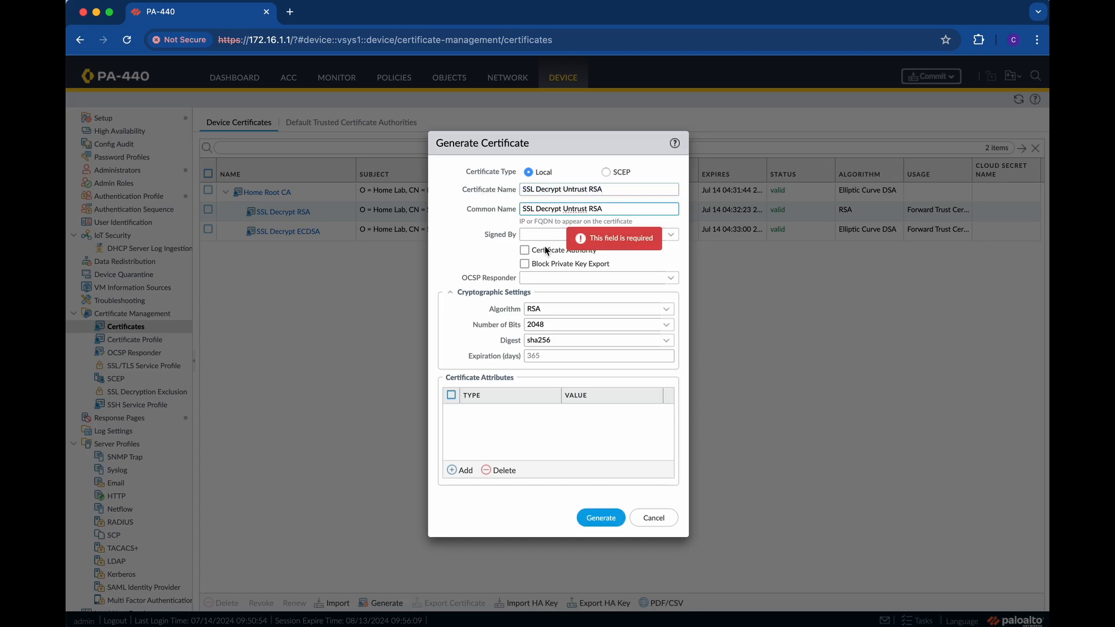
Make the SSL Decrypt Untrust RSA certificate a self-signed Certificate Authority and generate it
{"action": "left_click", "coordinate": [525, 251]}
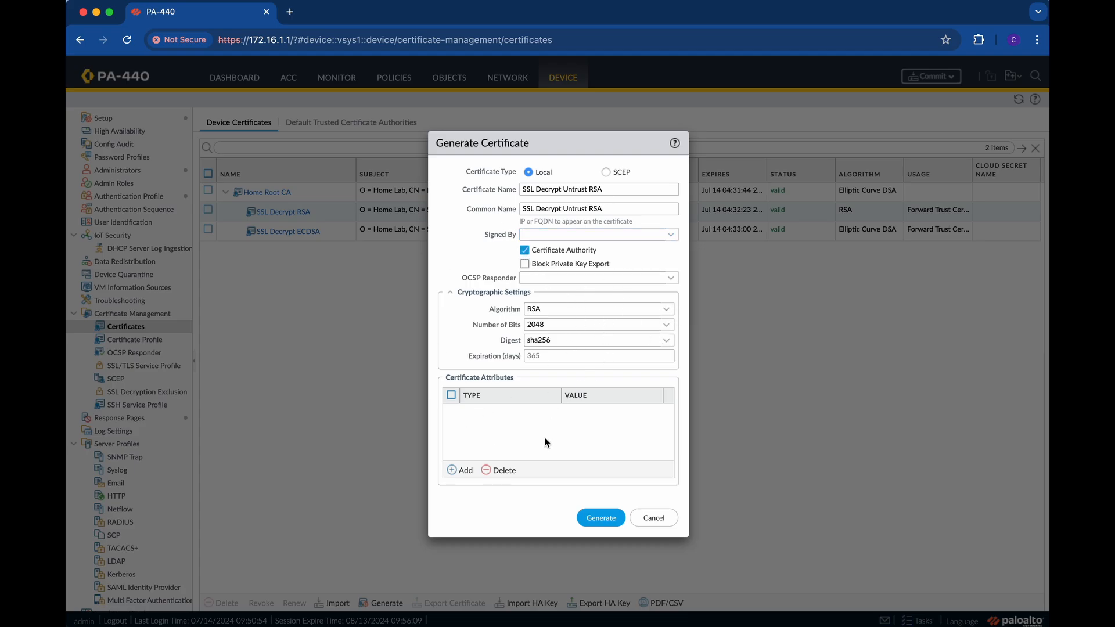
{"action": "left_click", "coordinate": [601, 519]}
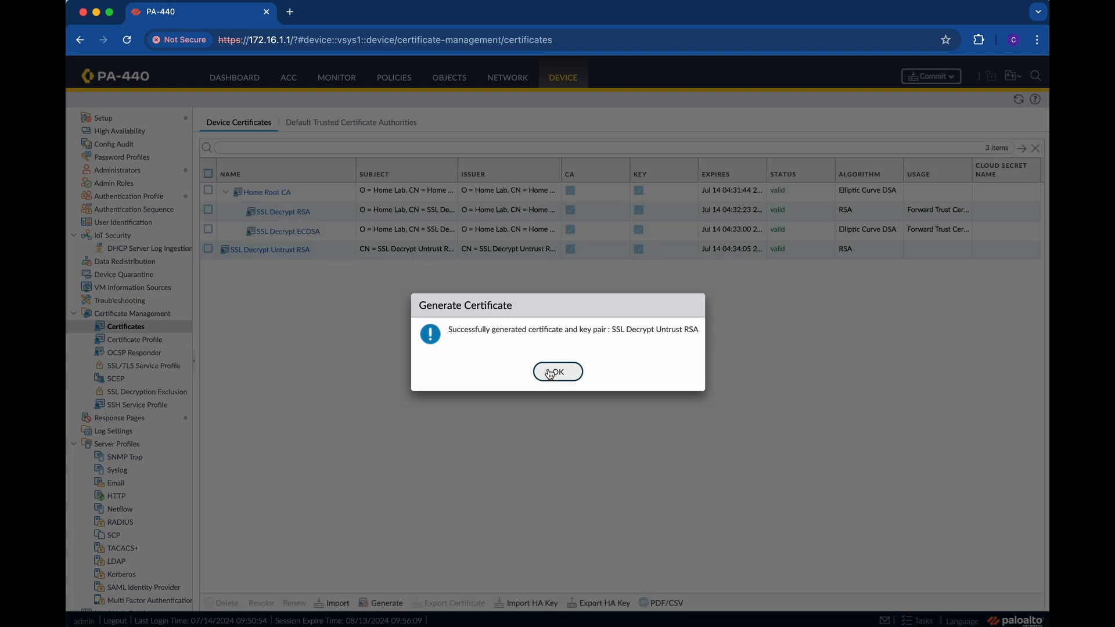
{"action": "left_click", "coordinate": [549, 370]}
Designate the SSL Decrypt Untrust RSA certificate as a Forward Untrust Certificate
{"action": "left_click", "coordinate": [249, 250]}
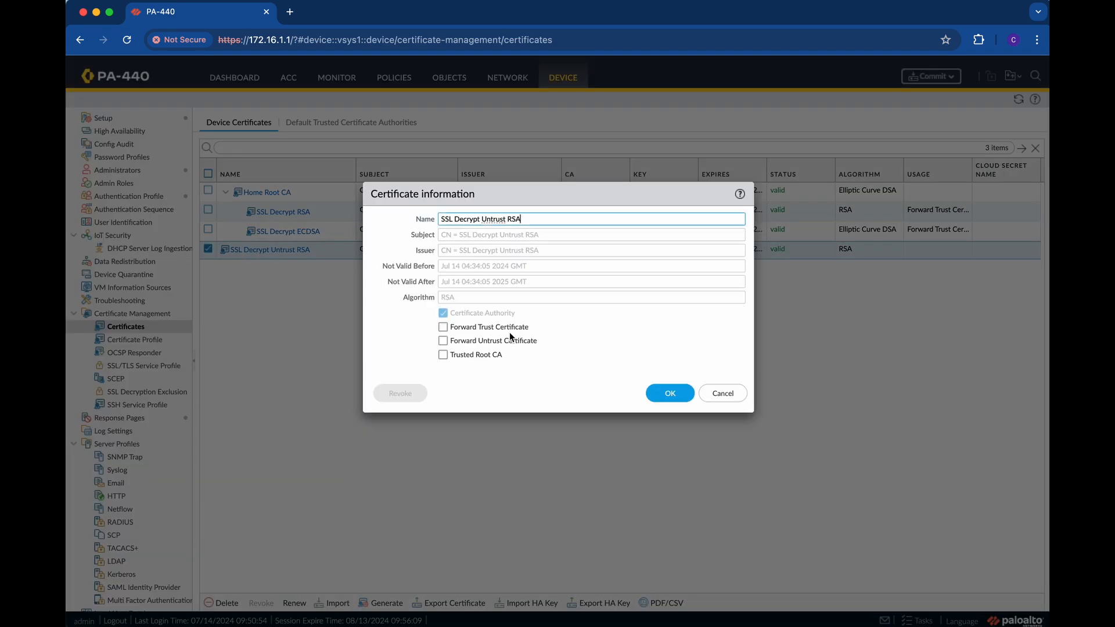
{"action": "left_click", "coordinate": [443, 341]}
{"action": "left_click", "coordinate": [671, 397]}
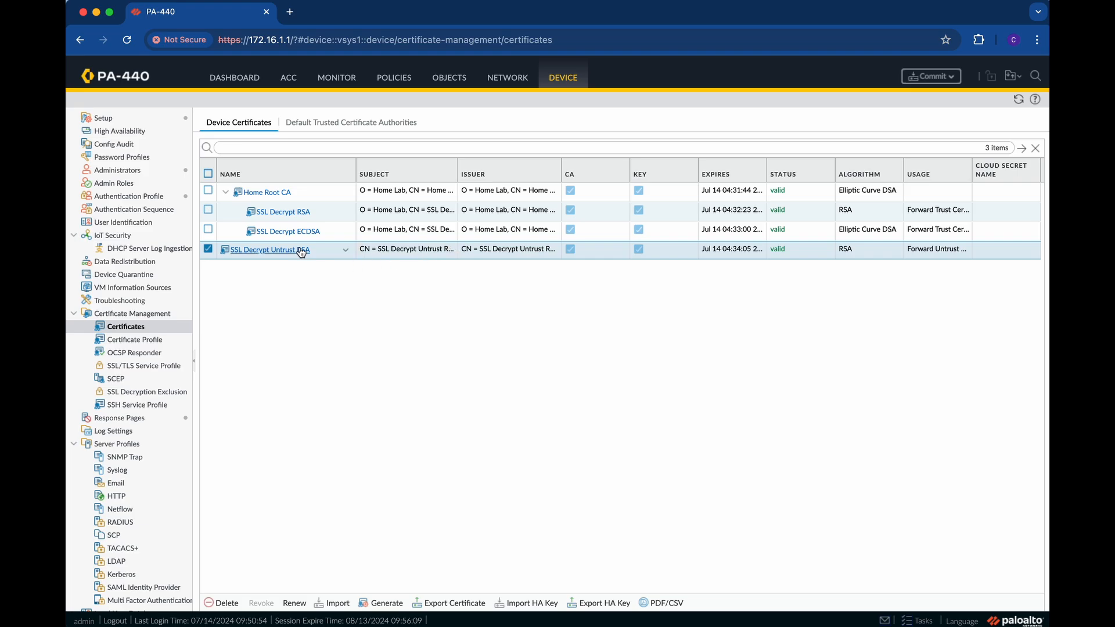
Start another device certificate with SSL Decrypt Untrust ECDSA as both the certificate name and common name
{"action": "left_click", "coordinate": [385, 609]}
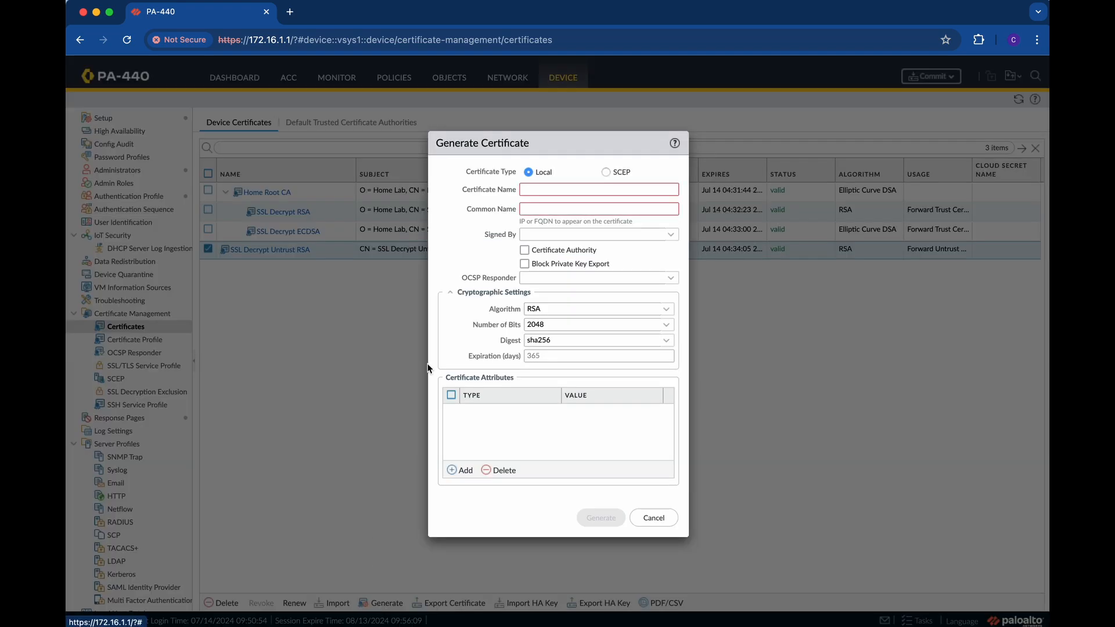
{"action": "left_click", "coordinate": [568, 188]}
{"action": "type", "text": "SSL Decrypt Untrust"}
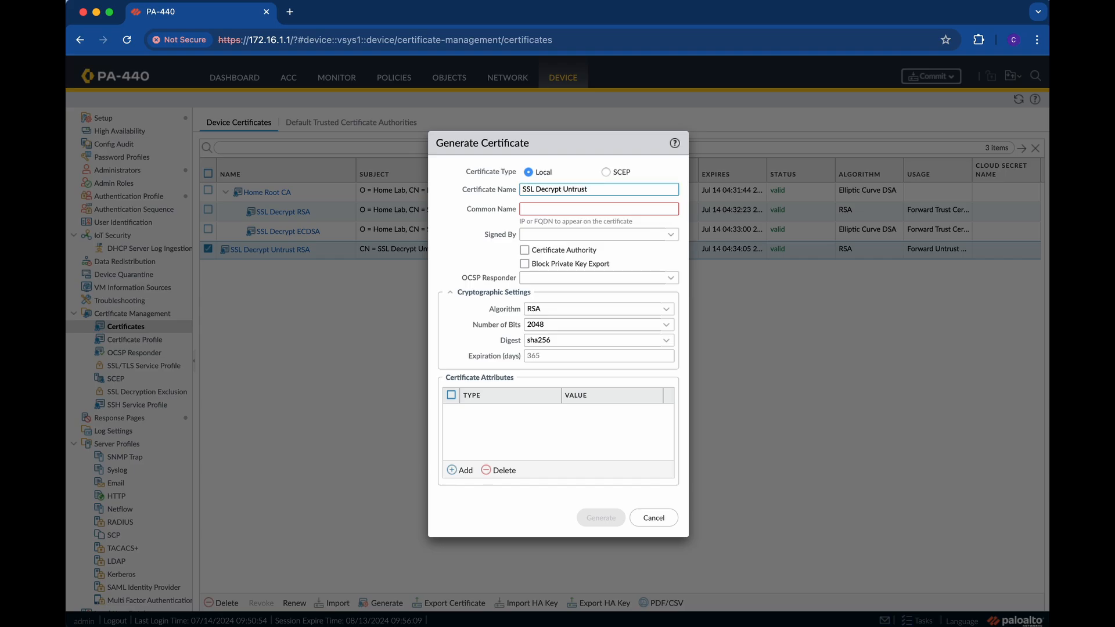
{"action": "type", "text": "ECDSA"}
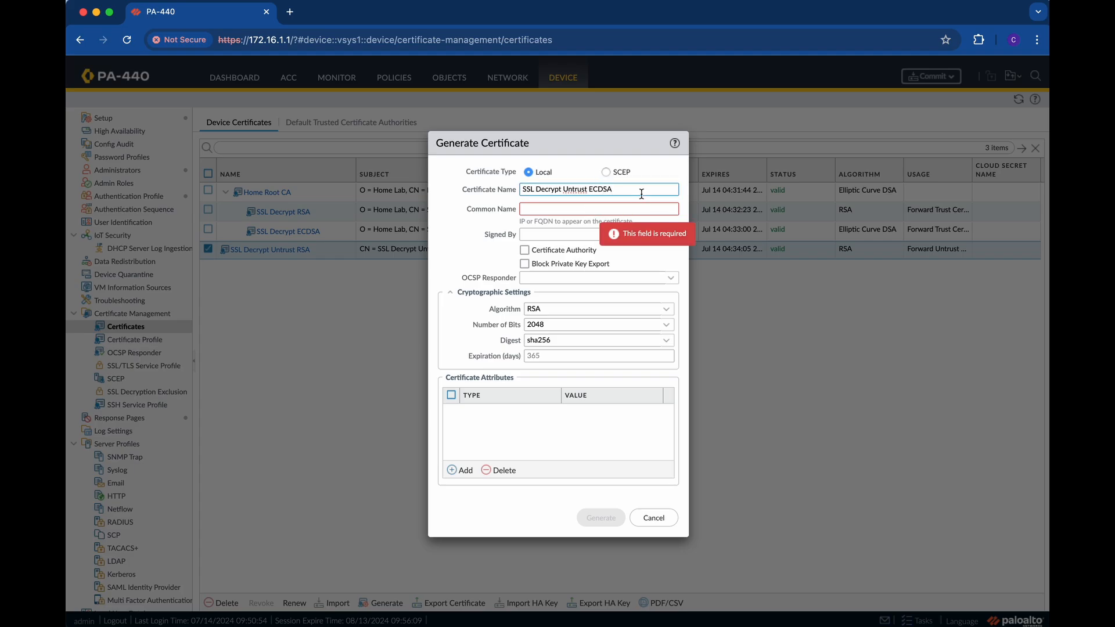
{"action": "left_click_drag", "start_coordinate": [642, 194], "coordinate": [482, 192]}
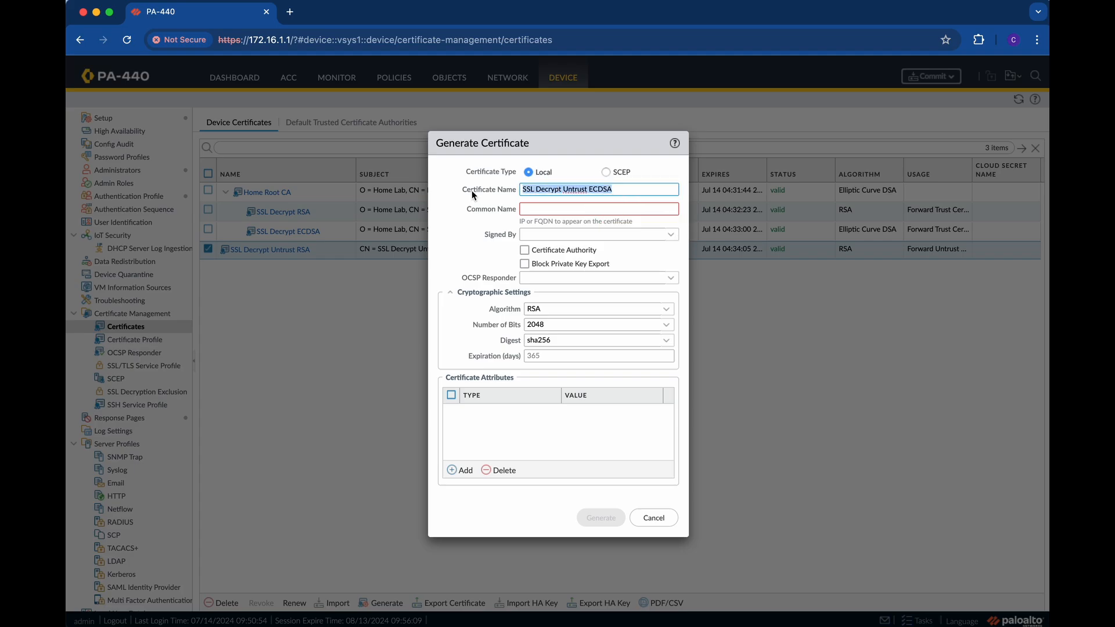
{"action": "left_click", "coordinate": [524, 207]}
{"action": "key", "text": "super+v"}
Generate SSL Decrypt Untrust ECDSA as a self-signed Certificate Authority using the Elliptic Curve DSA algorithm
{"action": "left_click", "coordinate": [669, 234]}
{"action": "left_click", "coordinate": [466, 235]}
{"action": "left_click", "coordinate": [525, 250]}
{"action": "left_click", "coordinate": [666, 309]}
{"action": "left_click", "coordinate": [571, 341]}
{"action": "left_click", "coordinate": [599, 521]}
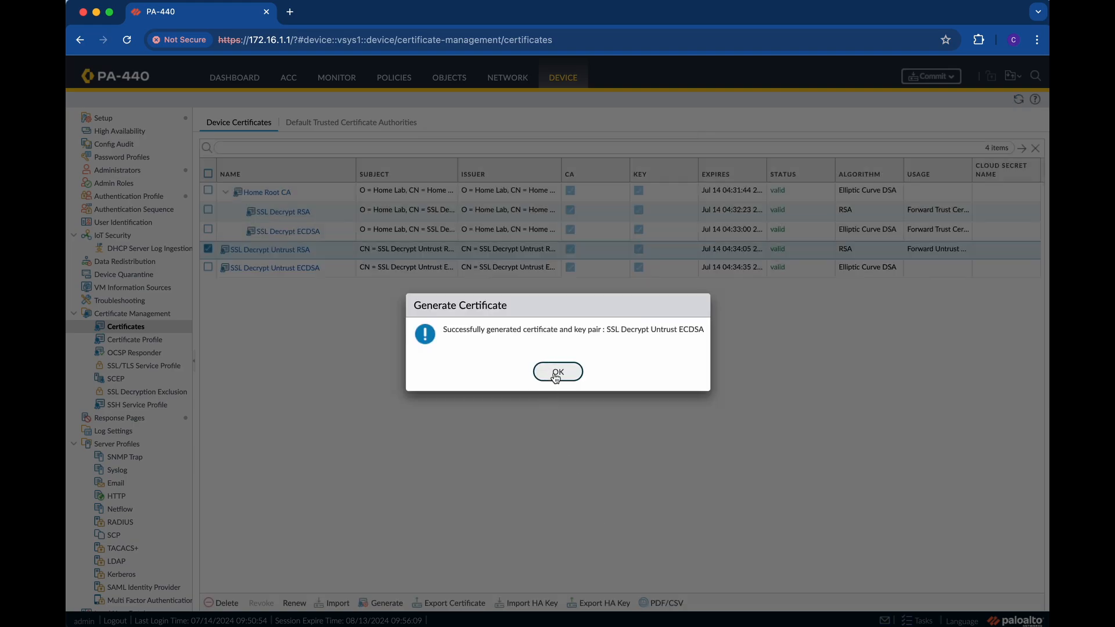
{"action": "left_click", "coordinate": [557, 373]}
Designate the SSL Decrypt Untrust ECDSA certificate as a Forward Untrust Certificate and clear its selection in the list
{"action": "left_click", "coordinate": [264, 267]}
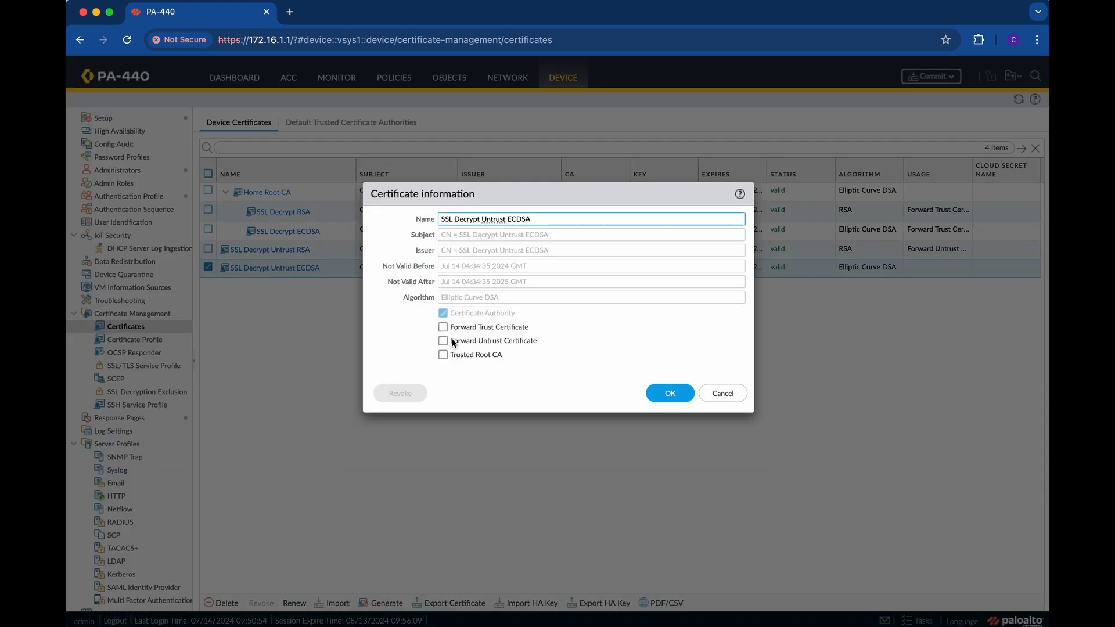
{"action": "left_click", "coordinate": [442, 341]}
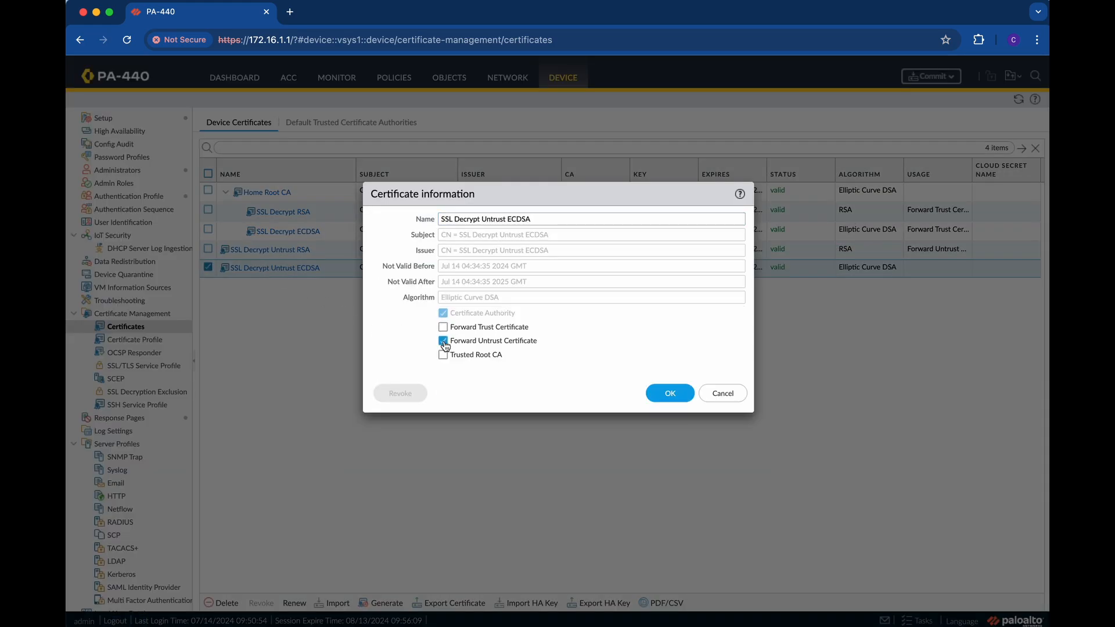
{"action": "left_click", "coordinate": [671, 395]}
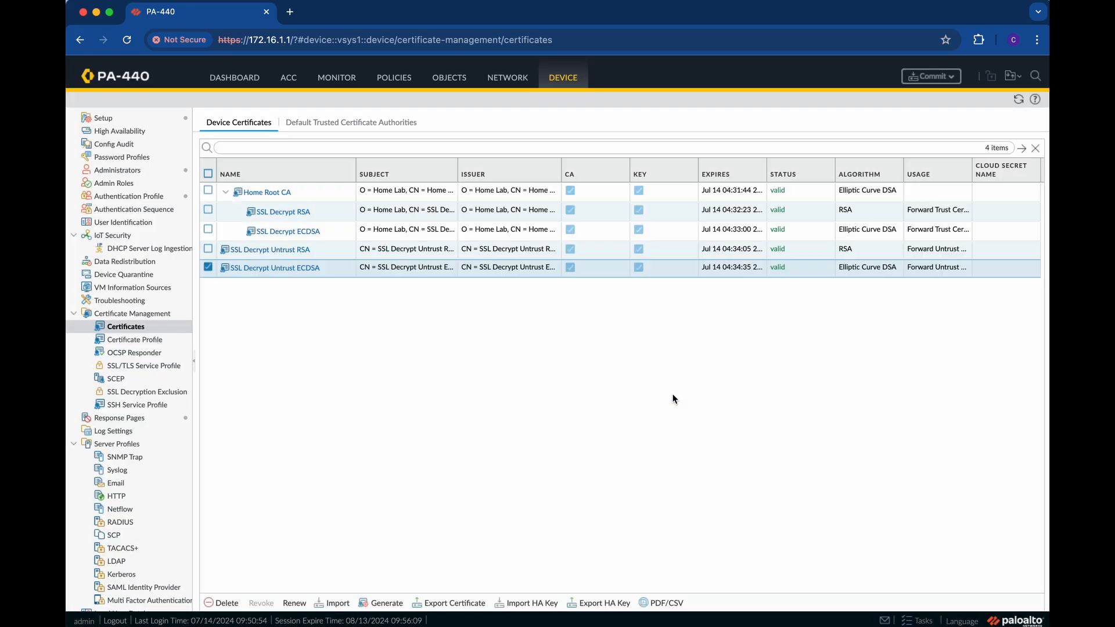
{"action": "left_click", "coordinate": [208, 268]}
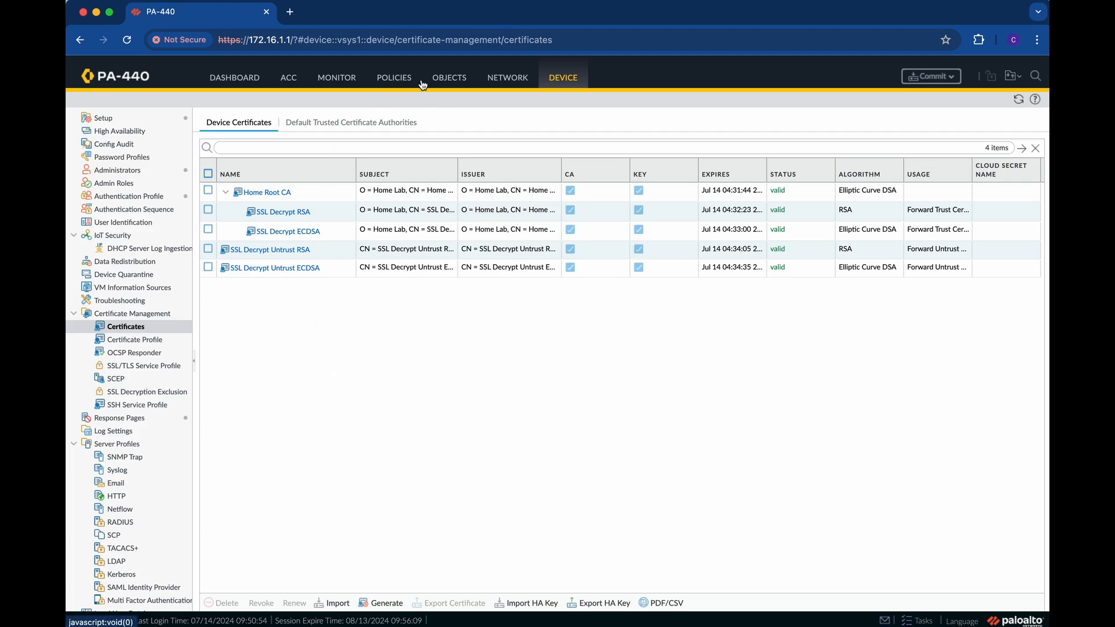
Add a new decryption profile object named Home Decrypt Profile
{"action": "left_click", "coordinate": [444, 81]}
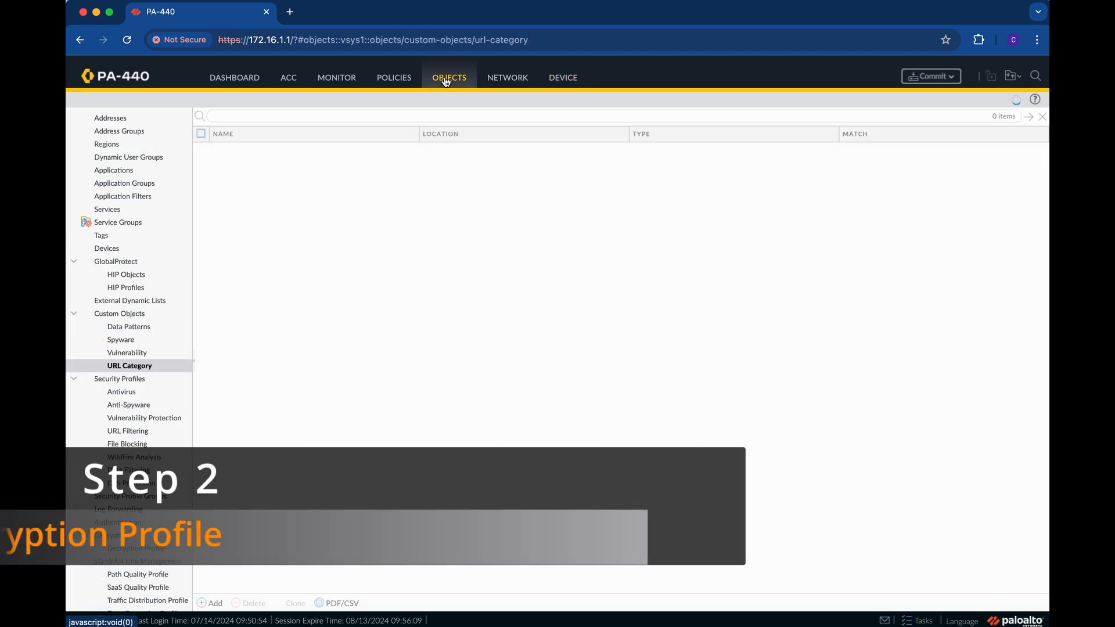
{"action": "scroll", "coordinate": [142, 529], "scroll_direction": "down", "scroll_amount": 1}
{"action": "left_click", "coordinate": [144, 528]}
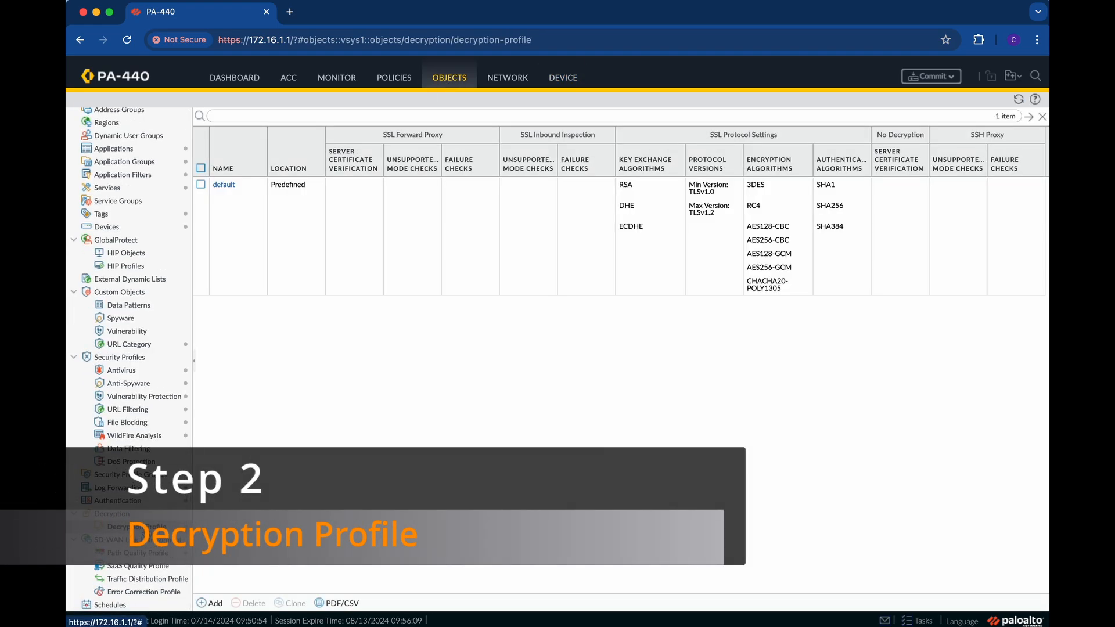
{"action": "left_click", "coordinate": [211, 603]}
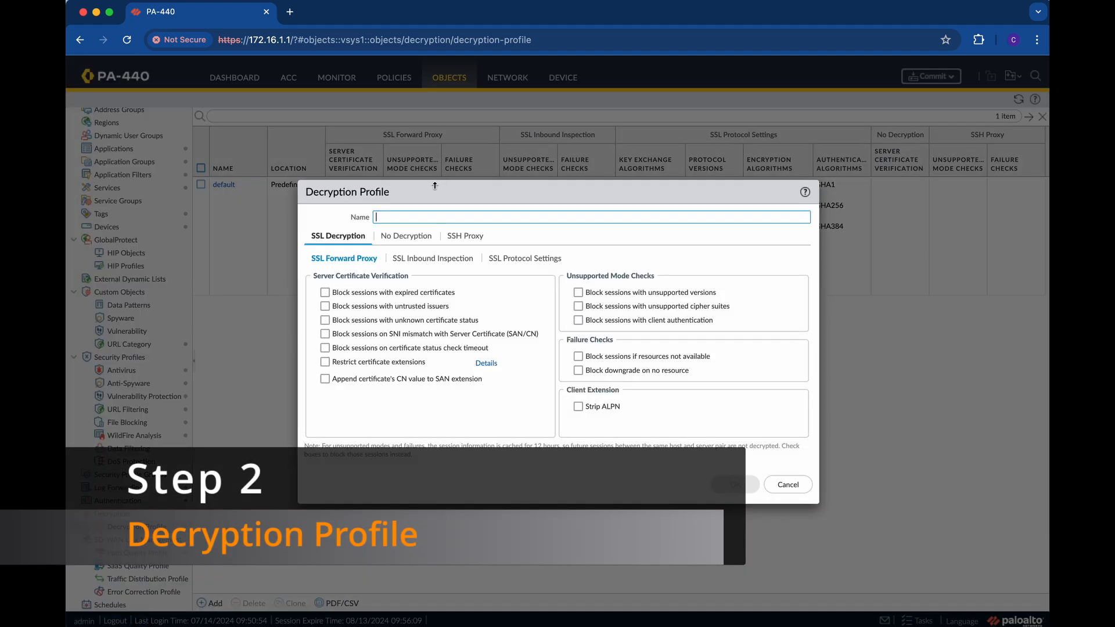
{"action": "type", "text": "Home "}
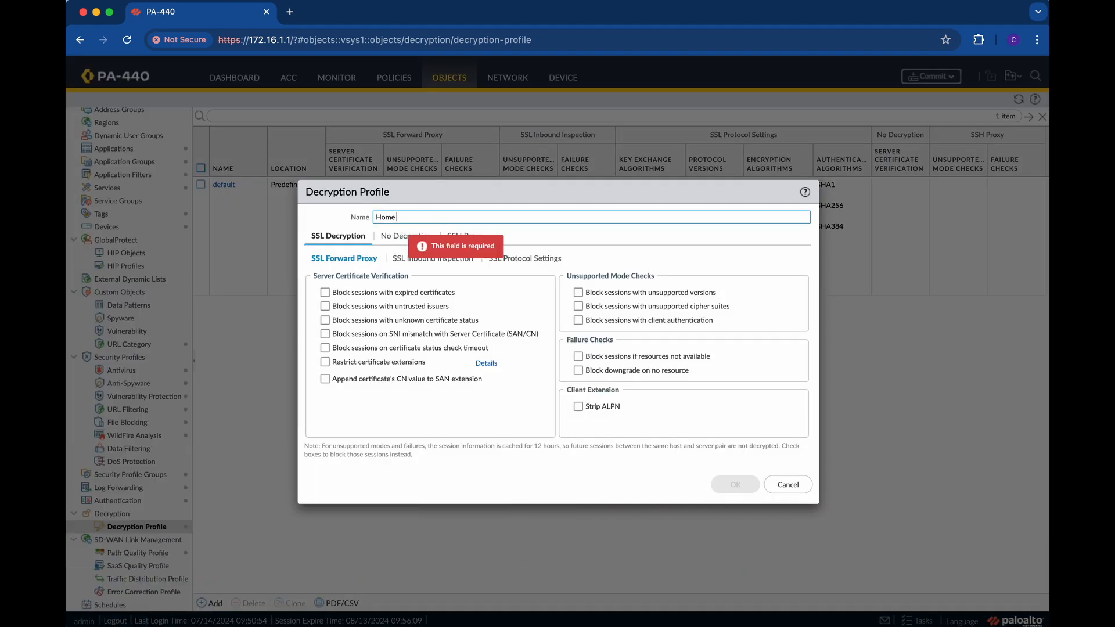
{"action": "type", "text": "Decrypt Profile"}
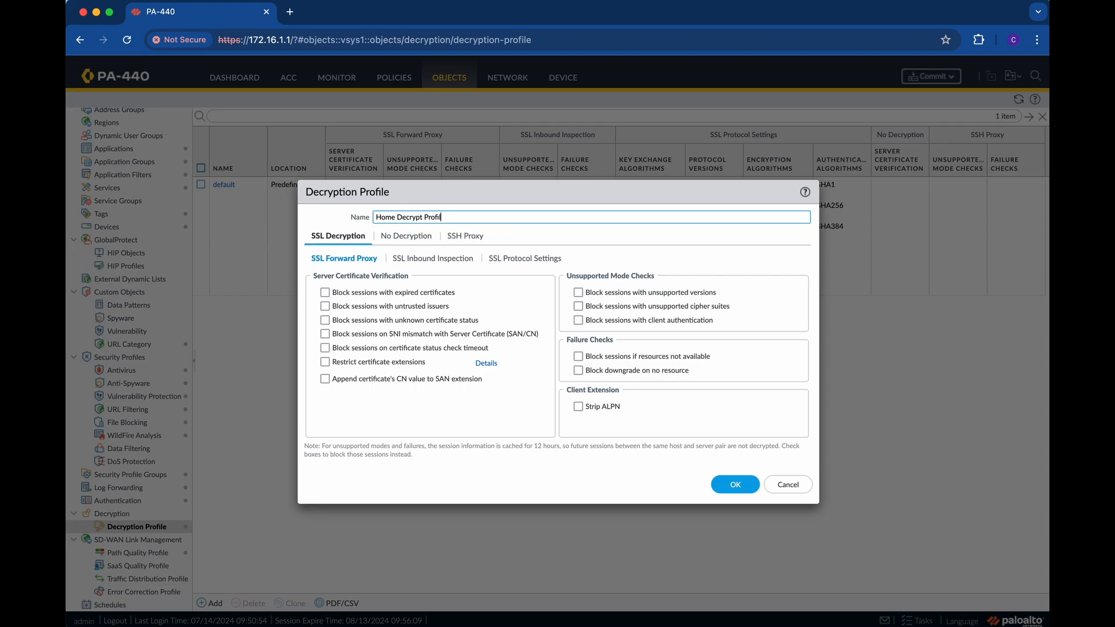
For SSL Forward Proxy, block sessions with expired certificates, untrusted issuers, unsupported versions, unsupported cipher suites and client authentication, and enable Strip ALPN
{"action": "left_click", "coordinate": [326, 292]}
{"action": "left_click", "coordinate": [325, 306]}
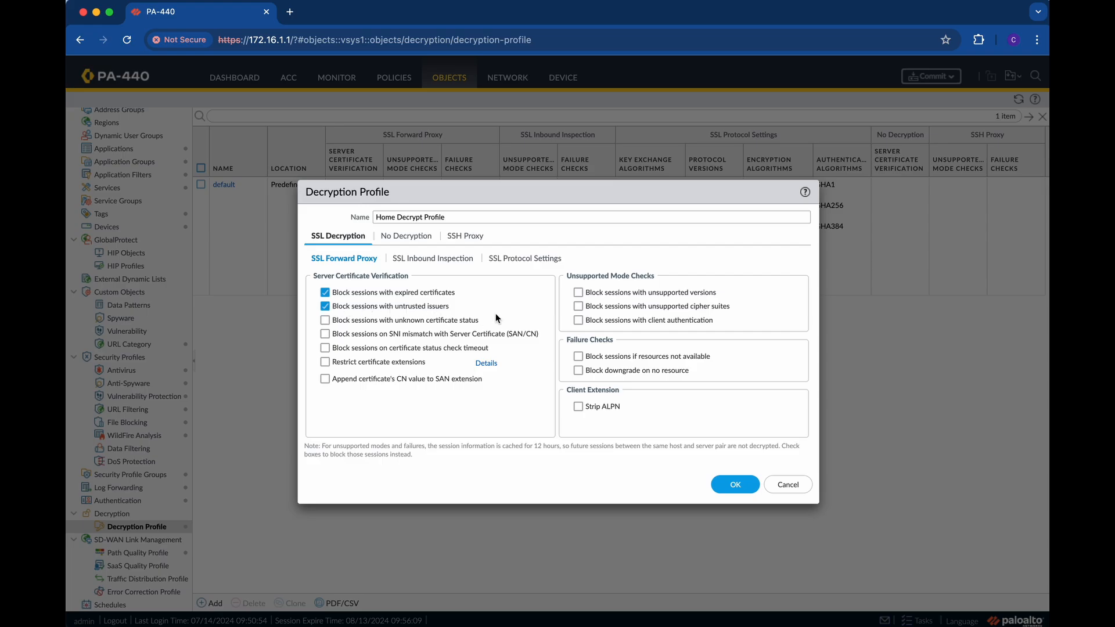
{"action": "left_click", "coordinate": [579, 292]}
{"action": "left_click", "coordinate": [578, 306]}
{"action": "left_click", "coordinate": [579, 323]}
{"action": "left_click", "coordinate": [578, 406]}
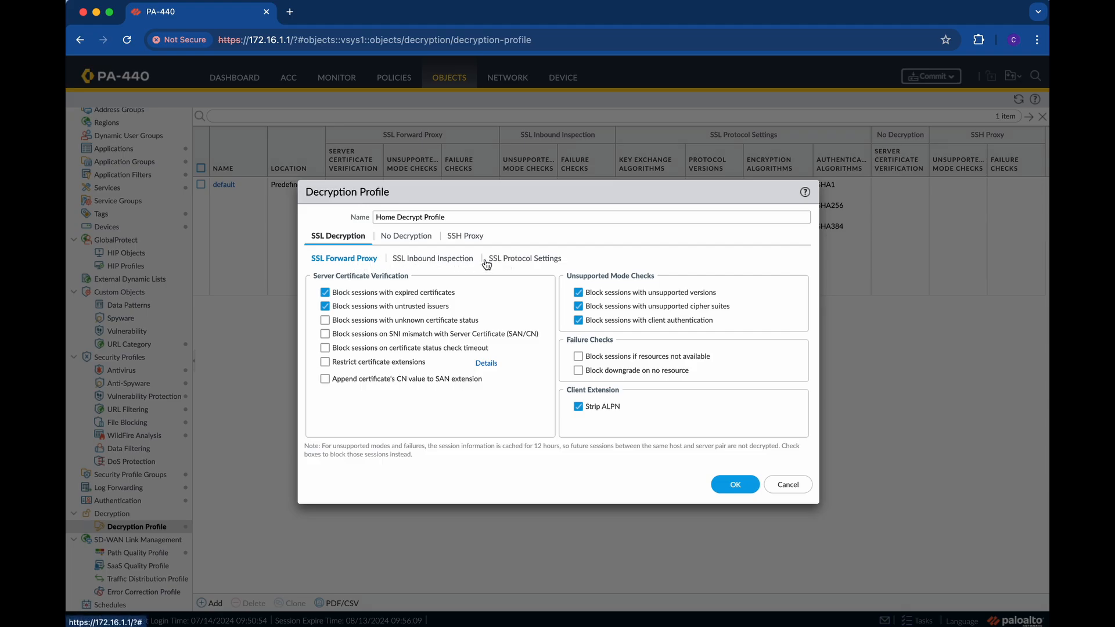
For undecrypted traffic in the profile, block sessions with expired certificates and untrusted issuers
{"action": "left_click", "coordinate": [403, 241]}
{"action": "left_click", "coordinate": [371, 273]}
{"action": "left_click", "coordinate": [370, 286]}
{"action": "left_click", "coordinate": [351, 239]}
{"action": "left_click", "coordinate": [386, 235]}
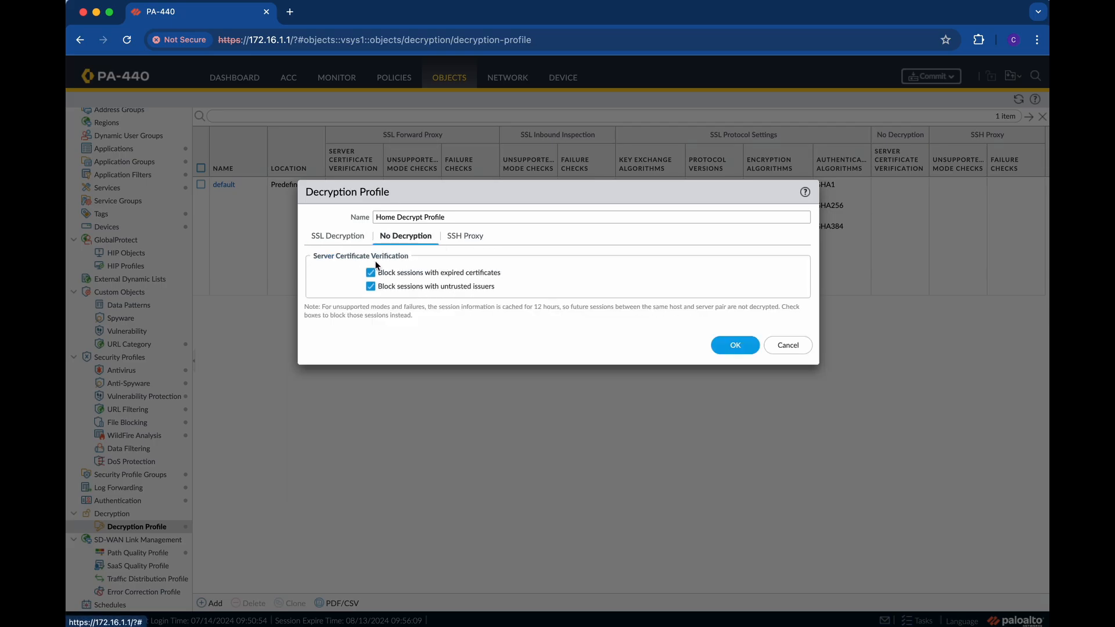
Set the profile's maximum SSL protocol version to TLSv1.3 and save Home Decrypt Profile
{"action": "left_click", "coordinate": [353, 238]}
{"action": "left_click", "coordinate": [517, 258]}
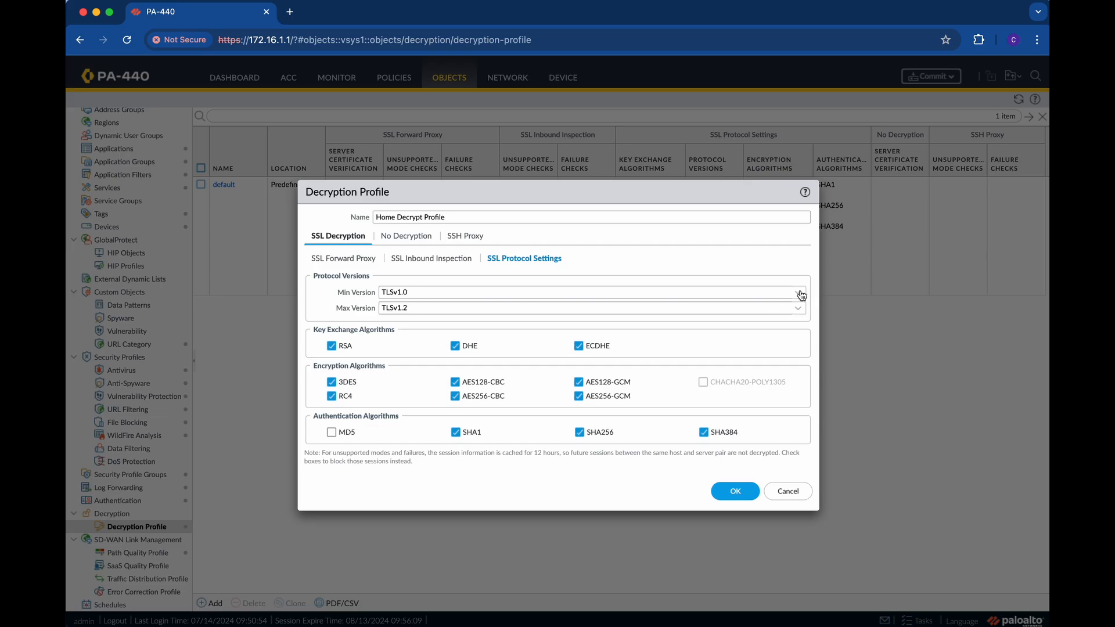
{"action": "left_click", "coordinate": [799, 308]}
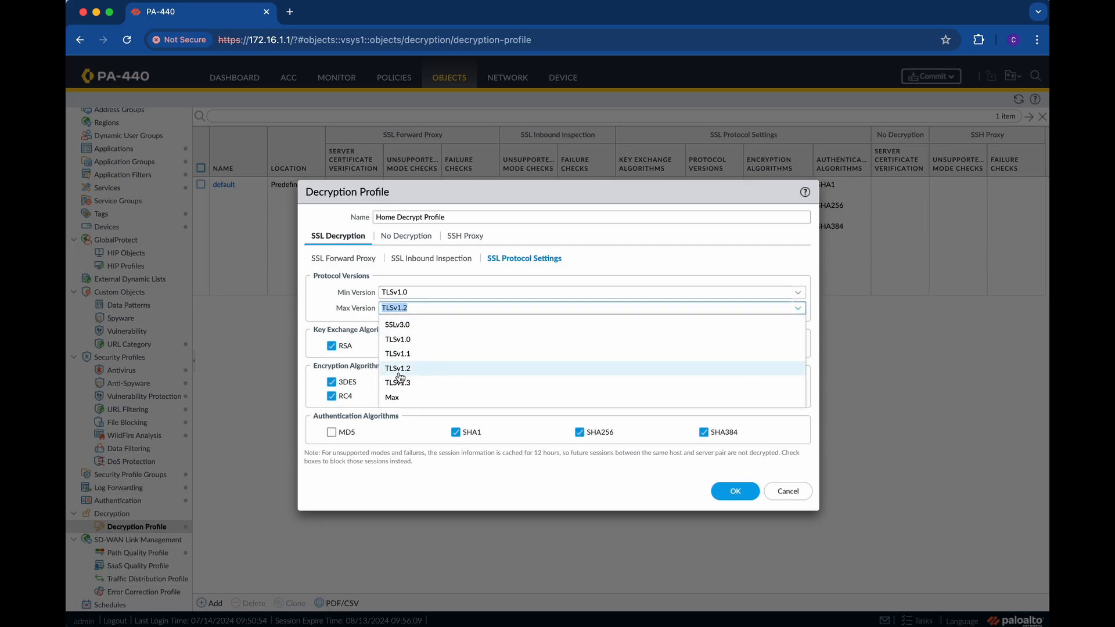
{"action": "left_click", "coordinate": [401, 384]}
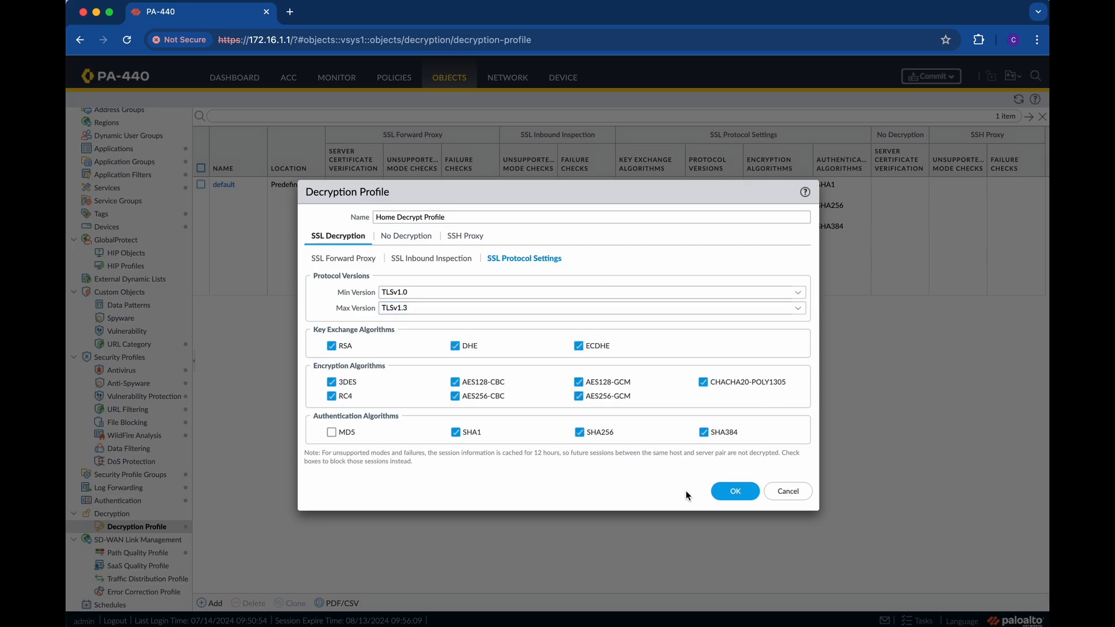
{"action": "left_click", "coordinate": [735, 493]}
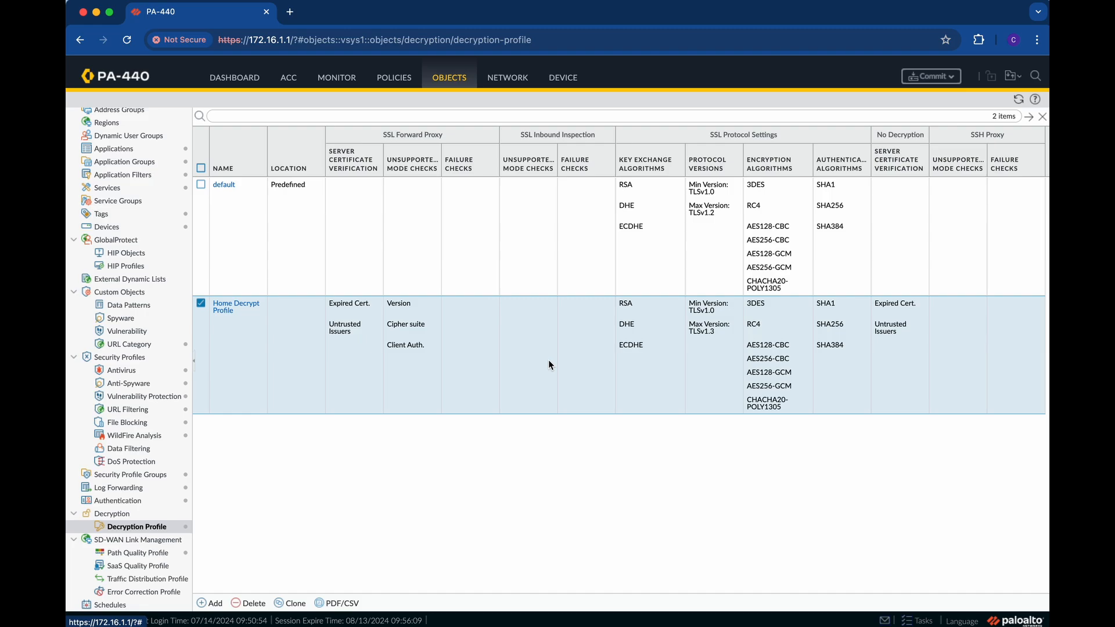
Add a new decryption policy rule named No Decrypt Policy
{"action": "left_click", "coordinate": [391, 79]}
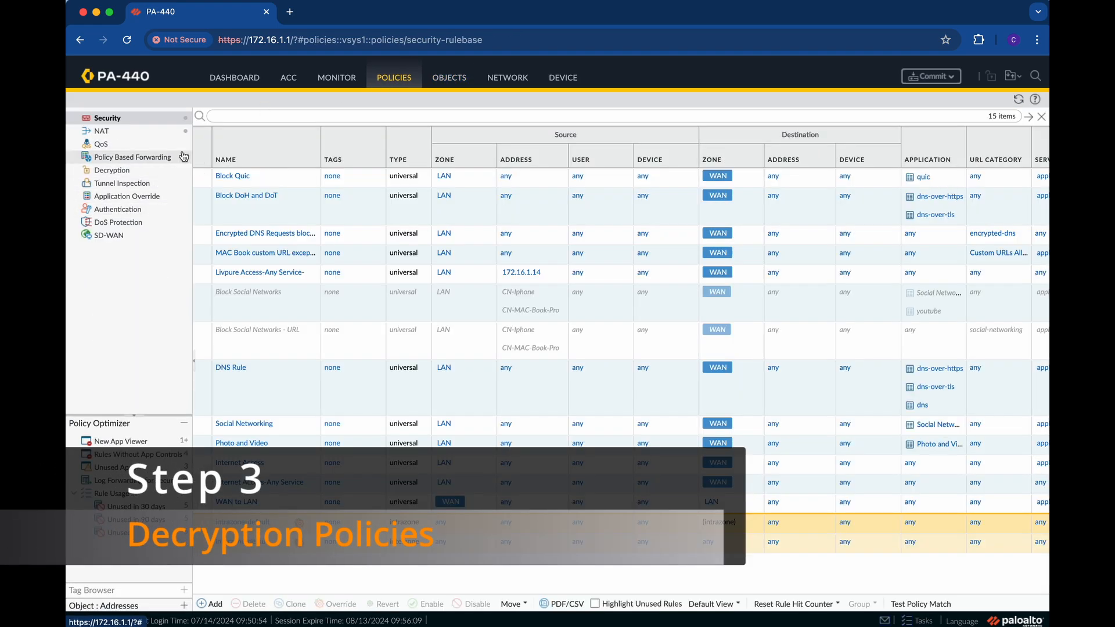
{"action": "left_click", "coordinate": [120, 176]}
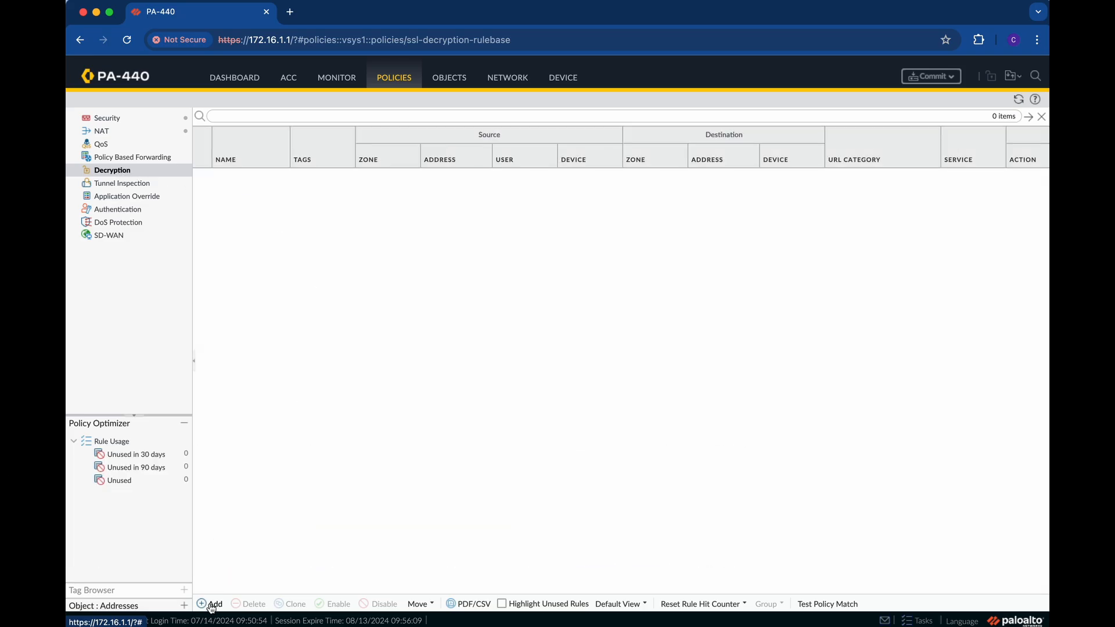
{"action": "left_click", "coordinate": [211, 605]}
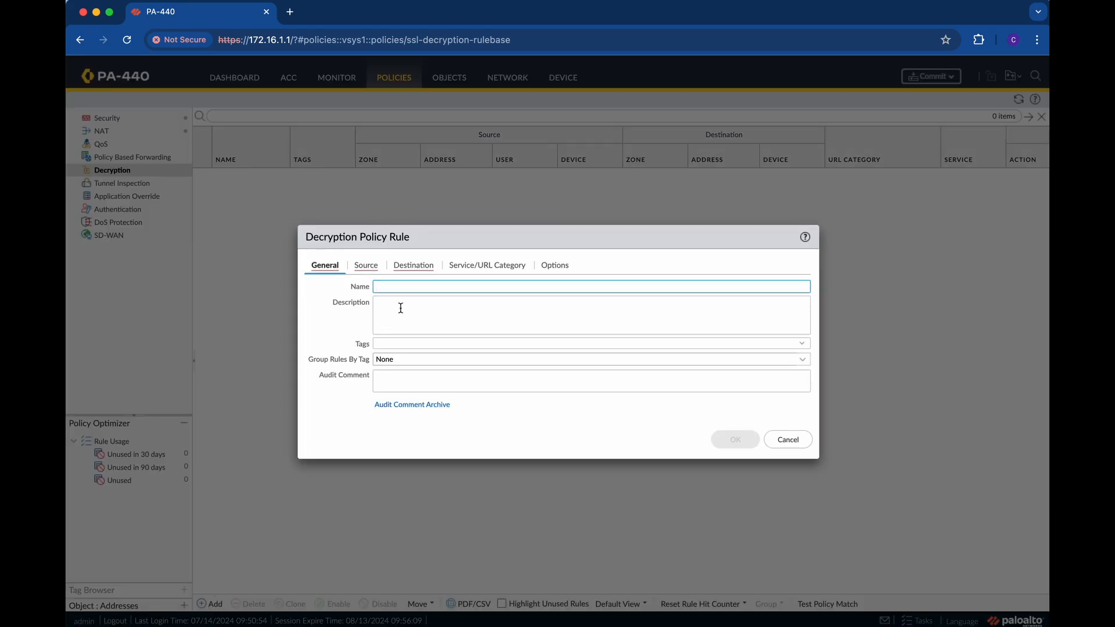
{"action": "type", "text": "N"}
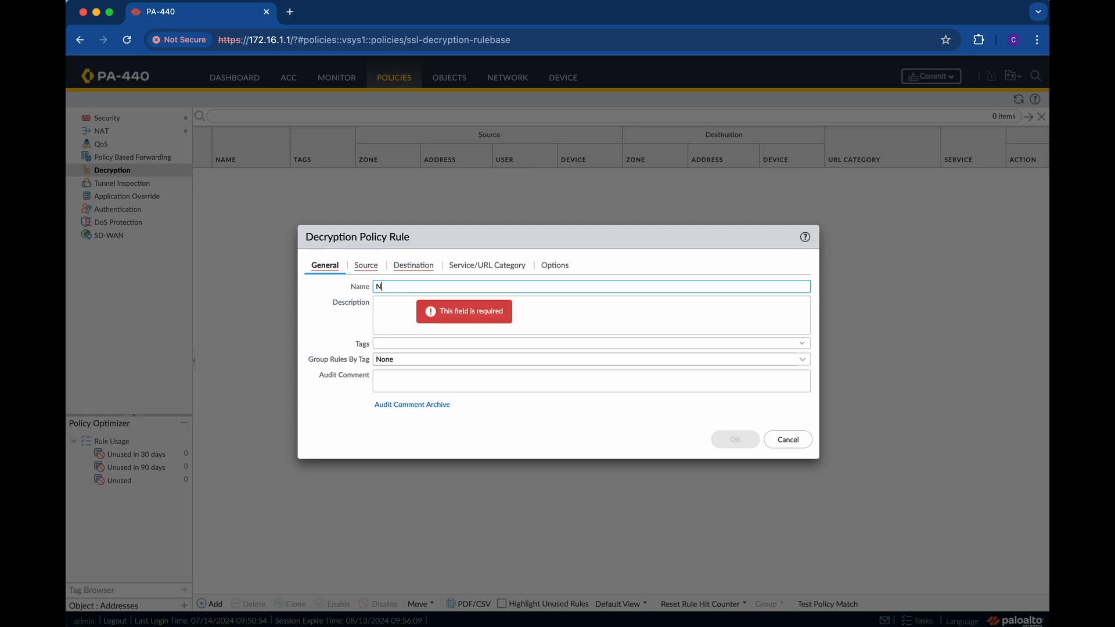
{"action": "type", "text": "o Decrypt Policy"}
{"action": "left_click", "coordinate": [419, 320]}
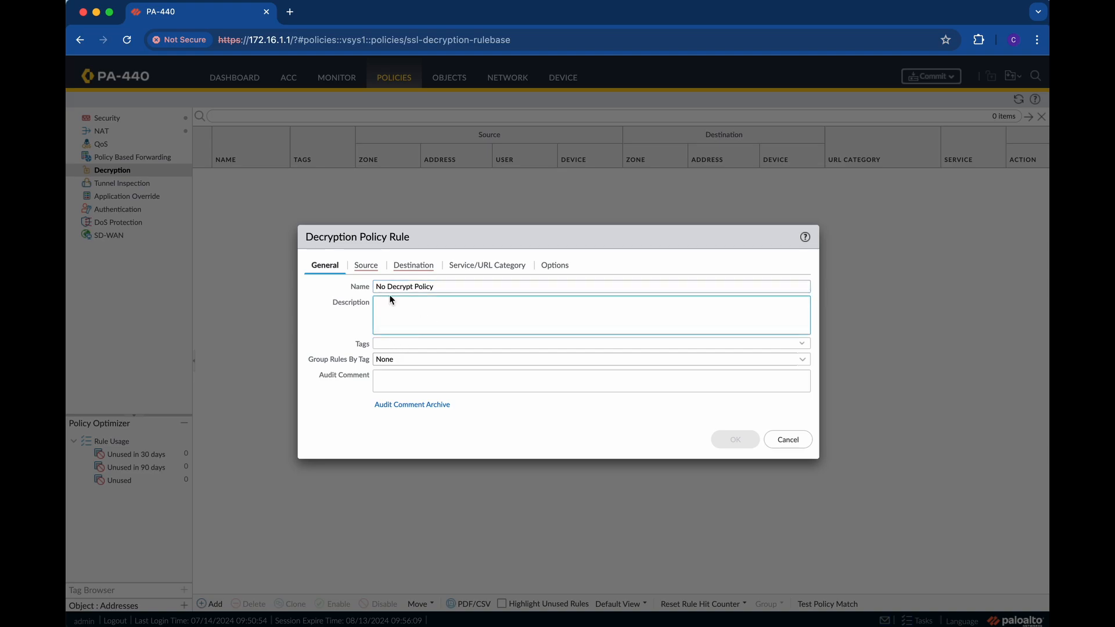
Set the No Decrypt Policy rule's source zone to LAN and its destination zone to WAN
{"action": "left_click", "coordinate": [366, 265]}
{"action": "left_click", "coordinate": [325, 427]}
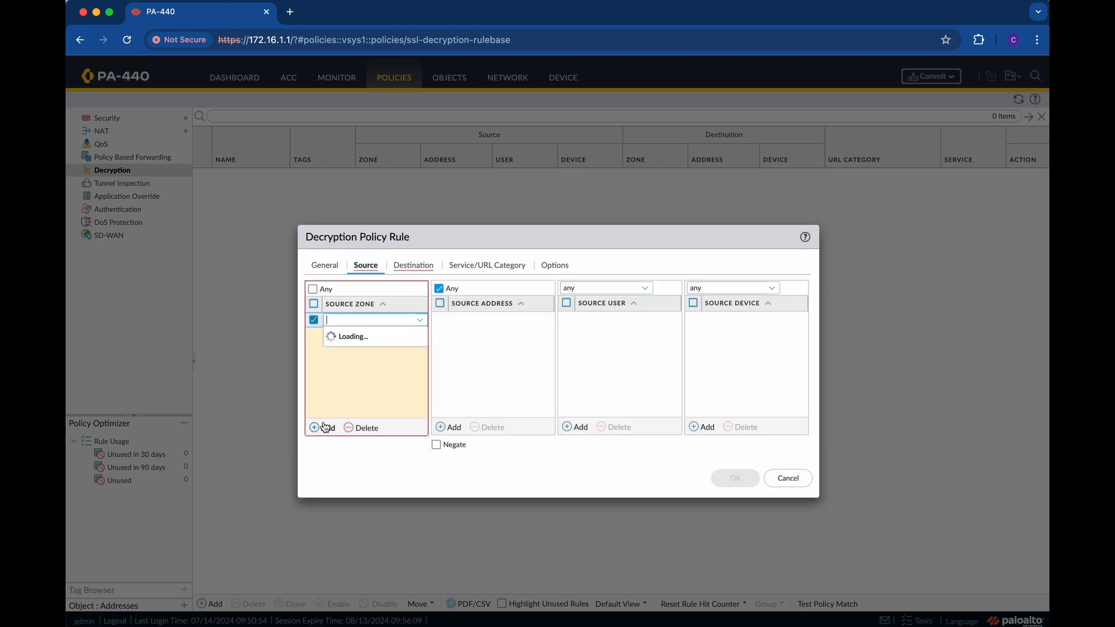
{"action": "left_click", "coordinate": [337, 333]}
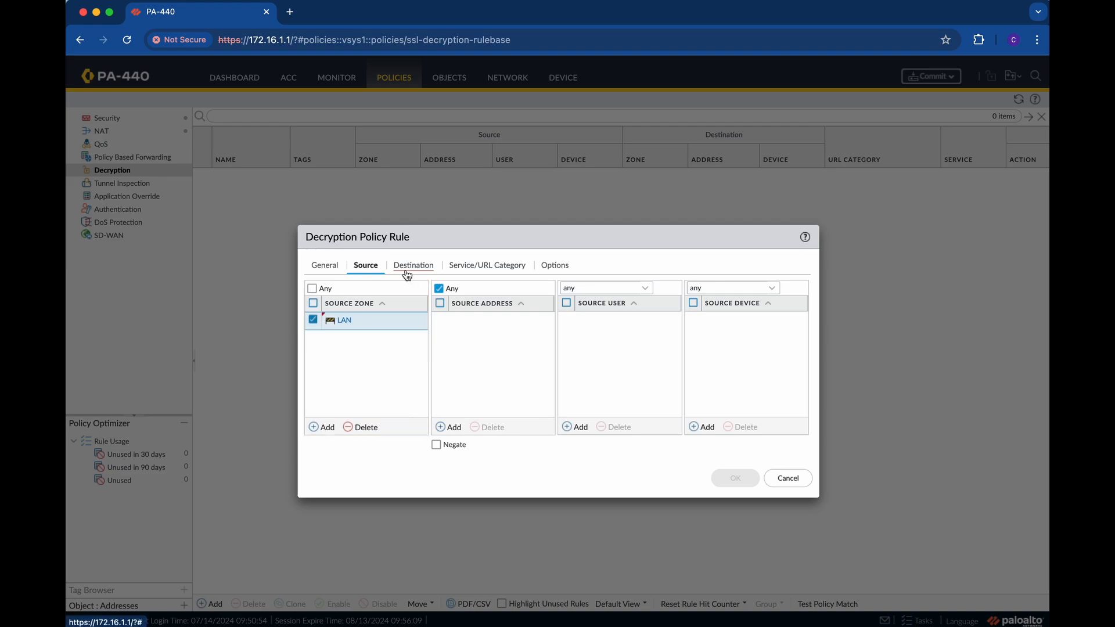
{"action": "left_click", "coordinate": [413, 265]}
{"action": "left_click", "coordinate": [320, 426]}
{"action": "left_click", "coordinate": [349, 380]}
{"action": "left_click", "coordinate": [481, 362]}
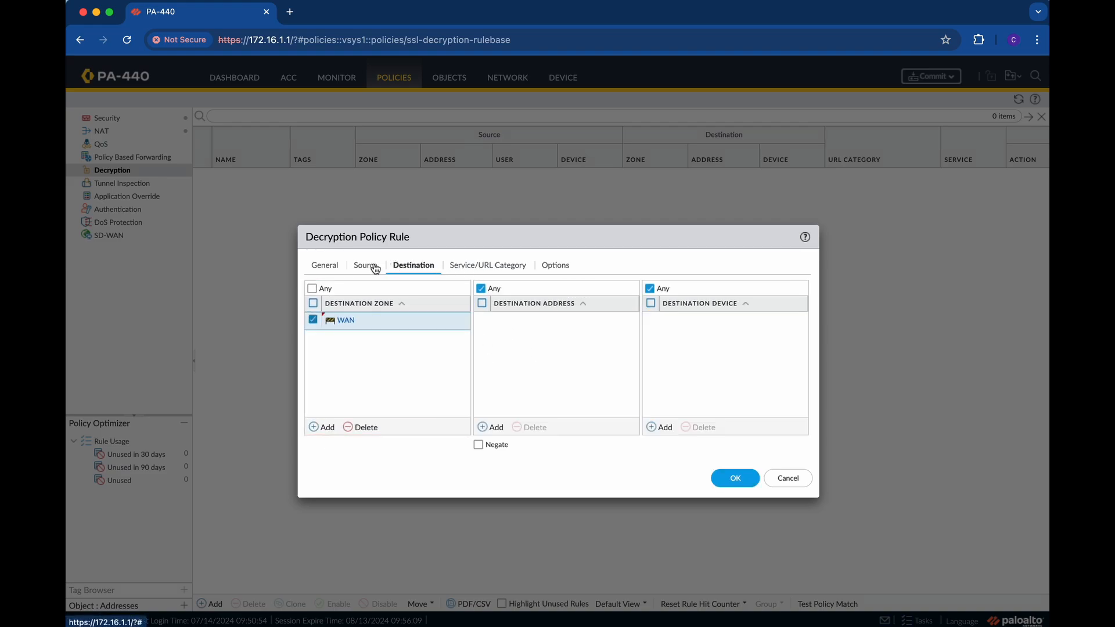
Limit the rule to the URL categories health-and-medicine, financial-services and Decryption Exclusion URLs
{"action": "left_click", "coordinate": [494, 266]}
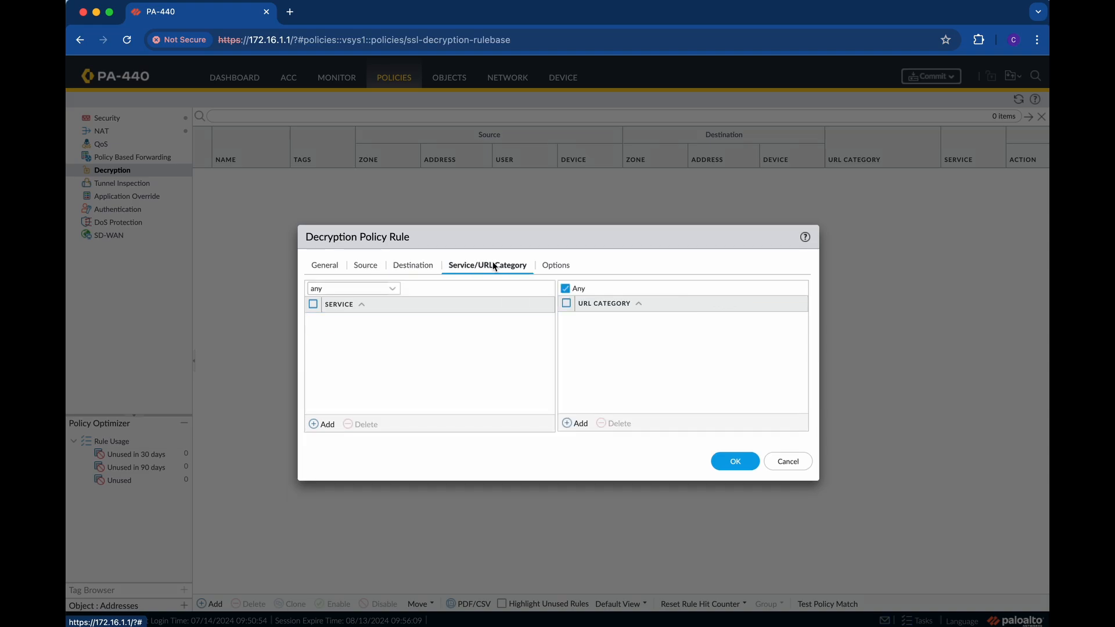
{"action": "left_click", "coordinate": [574, 423]}
{"action": "type", "text": "health"}
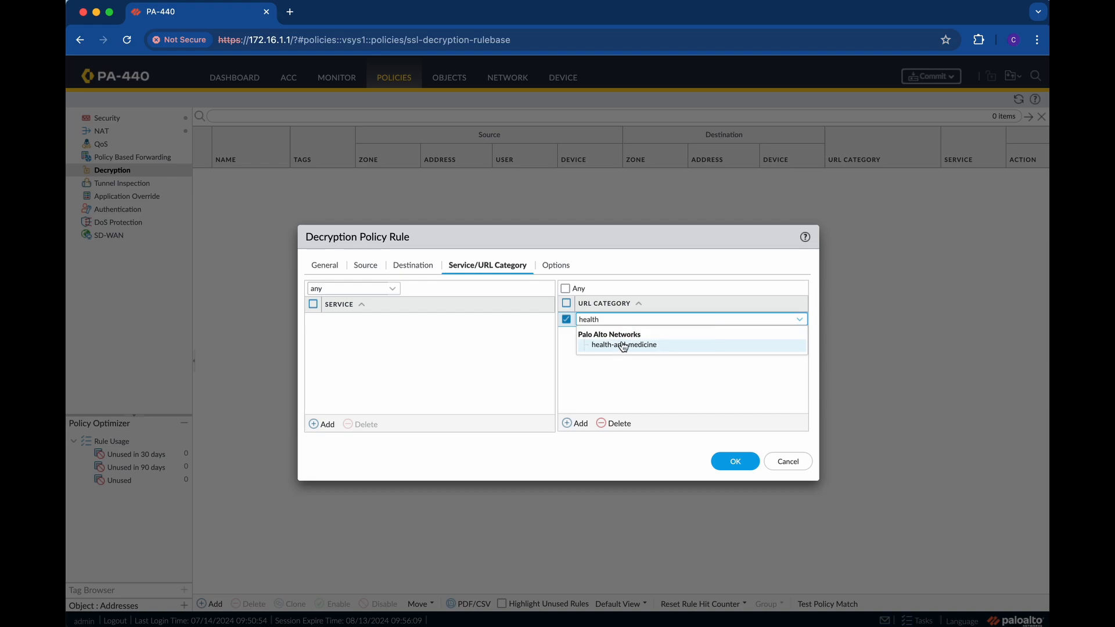
{"action": "left_click", "coordinate": [620, 347]}
{"action": "left_click", "coordinate": [574, 424]}
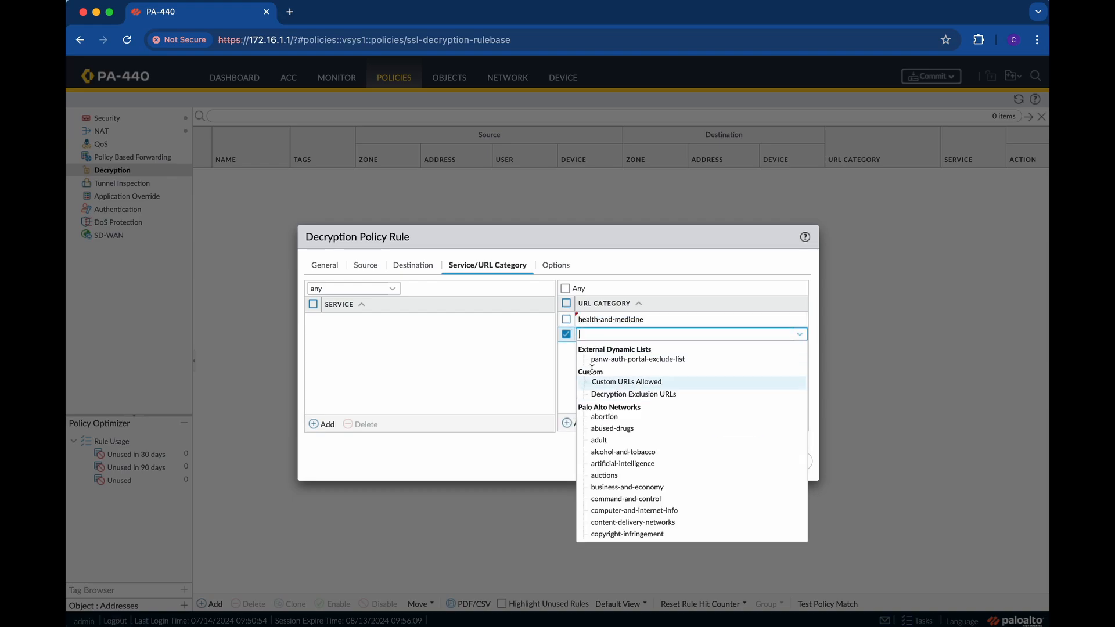
{"action": "type", "text": "finan"}
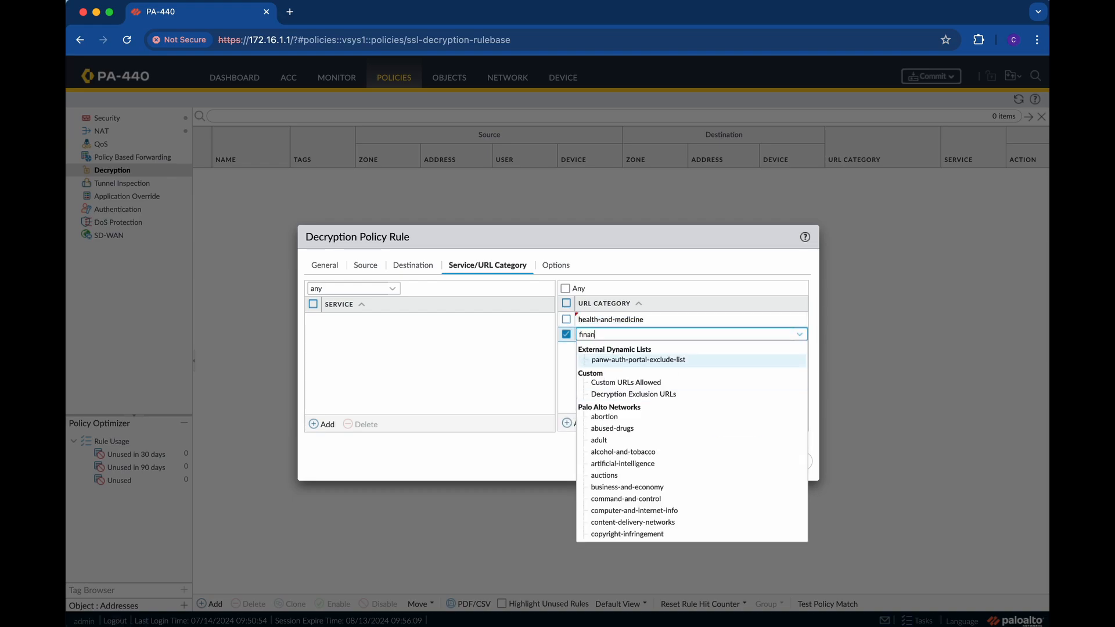
{"action": "left_click", "coordinate": [632, 362]}
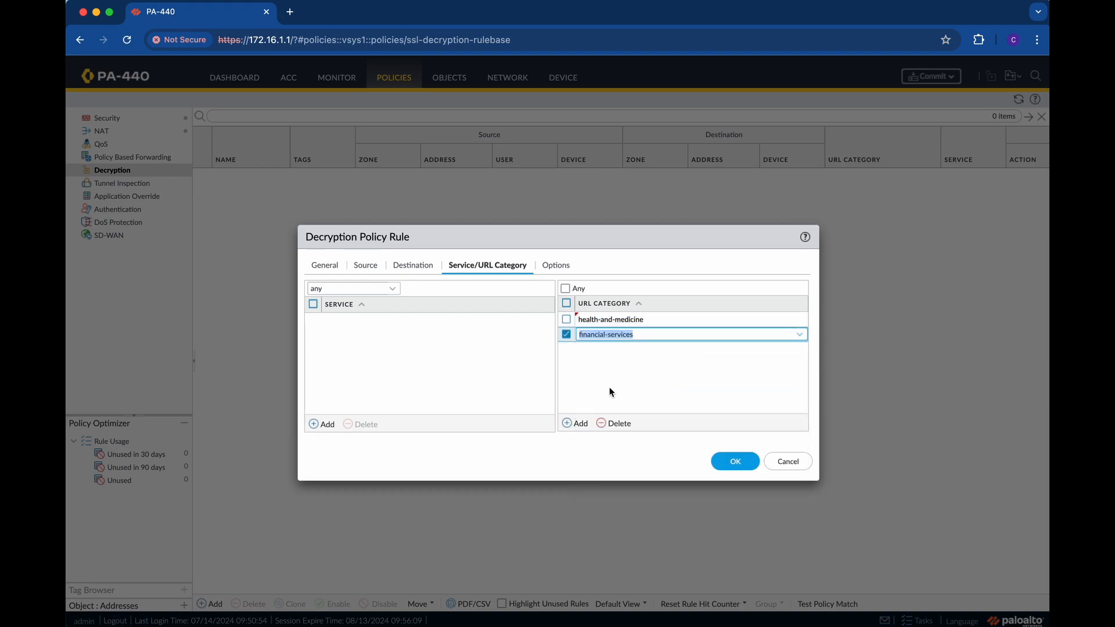
{"action": "left_click", "coordinate": [575, 423]}
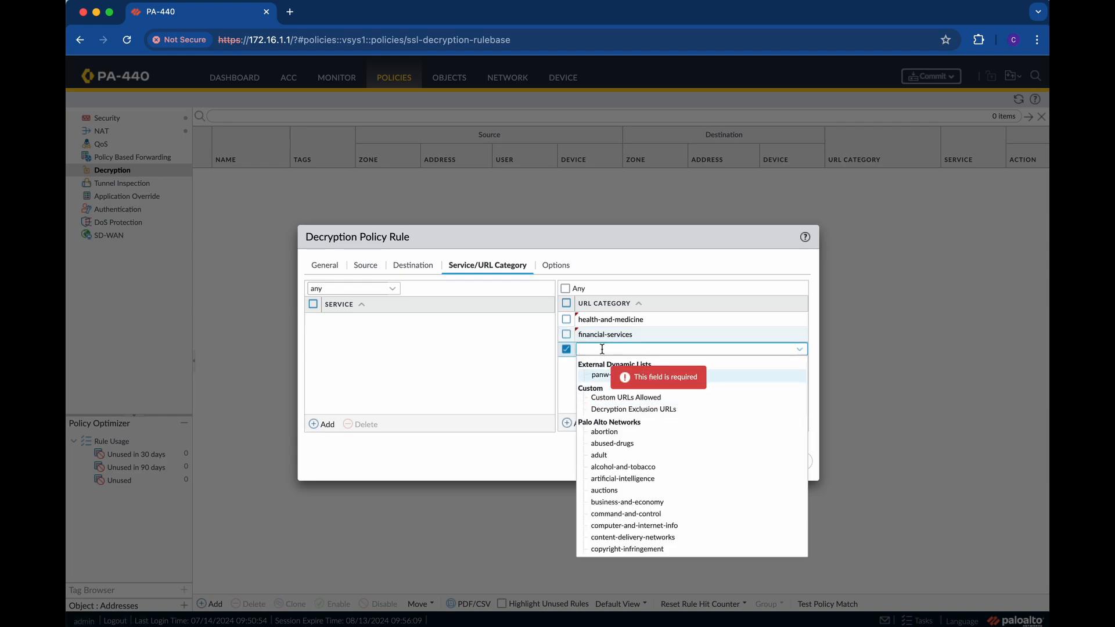
{"action": "left_click", "coordinate": [647, 409]}
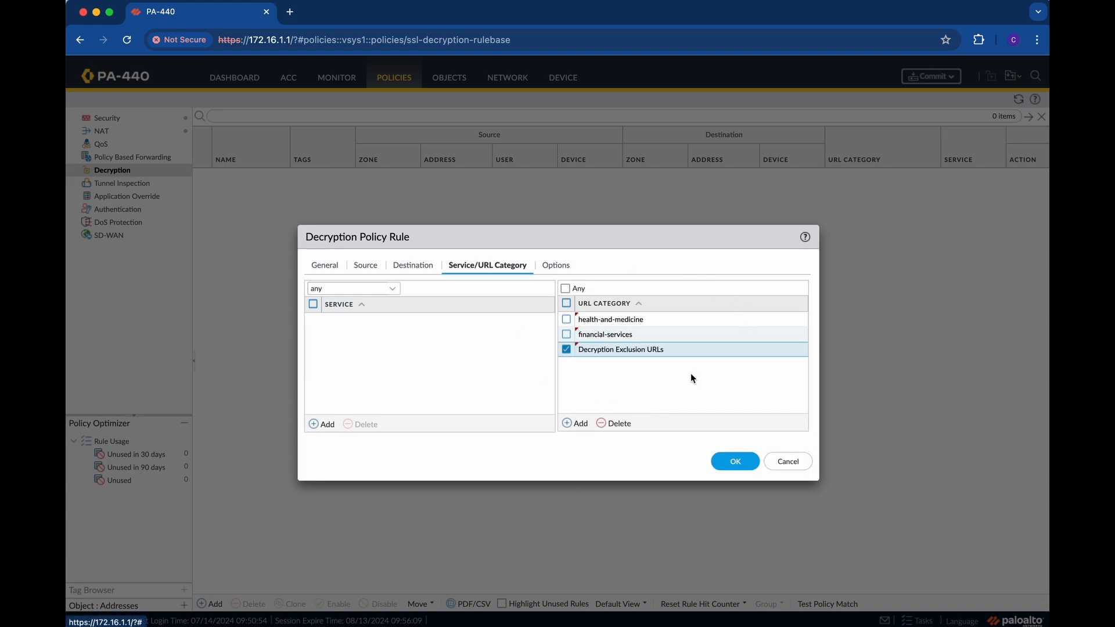
{"action": "left_click", "coordinate": [566, 349]}
Assign Home Decrypt Profile to the rule with the No Decrypt action kept, and save the rule
{"action": "left_click", "coordinate": [556, 266]}
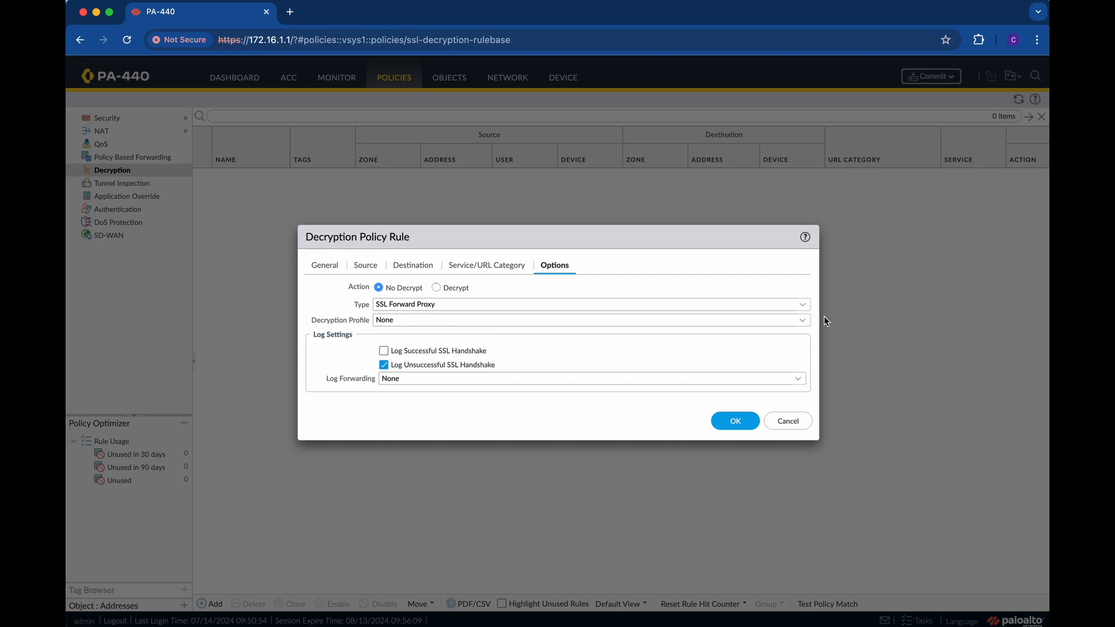
{"action": "left_click", "coordinate": [802, 321]}
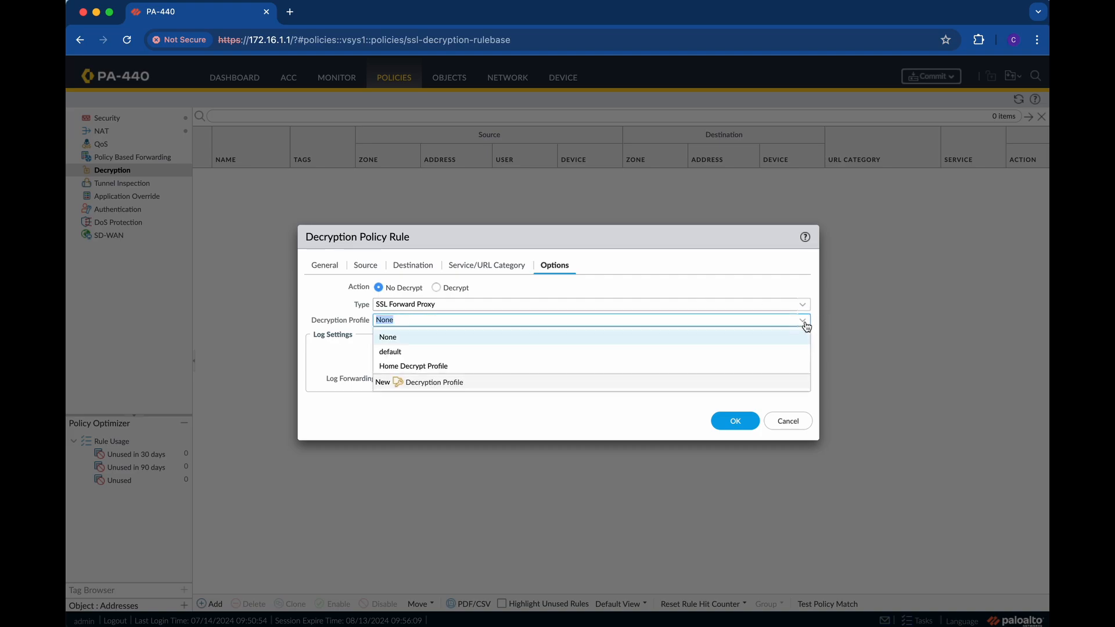
{"action": "left_click", "coordinate": [420, 367]}
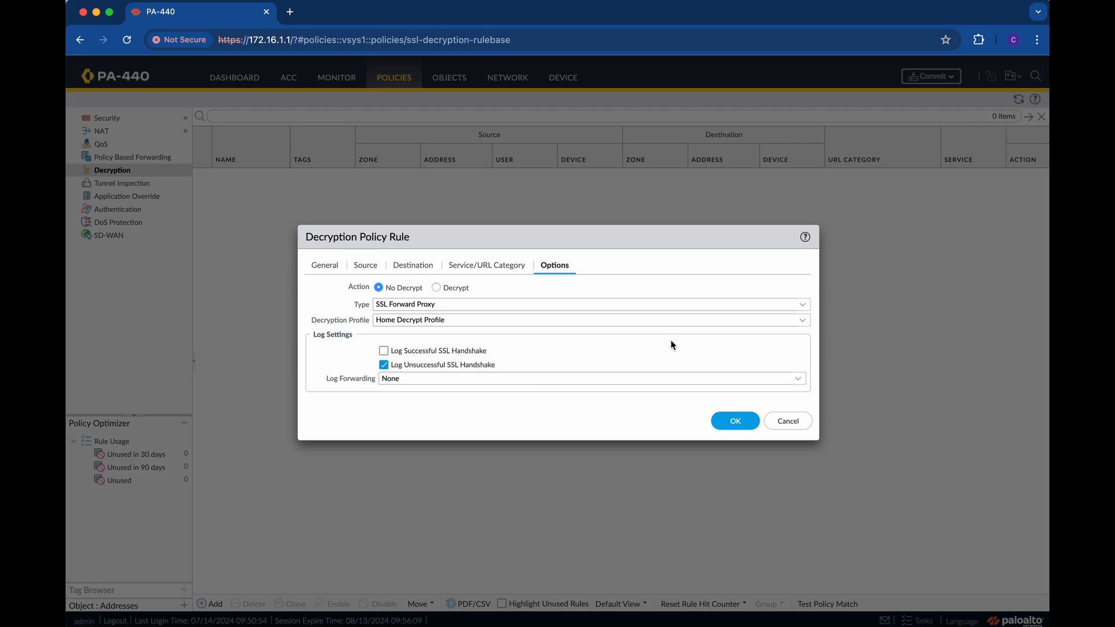
{"action": "left_click", "coordinate": [730, 422]}
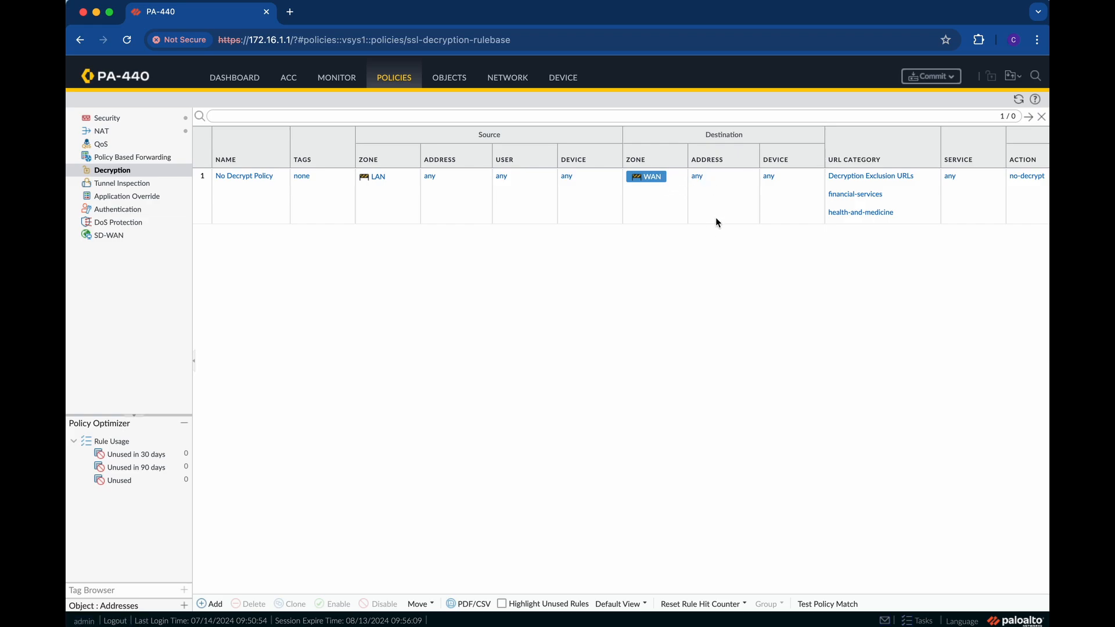
Add a second decryption policy rule named Decrypt All with LAN as its source zone
{"action": "left_click", "coordinate": [210, 605]}
{"action": "type", "text": "Decrypt All"}
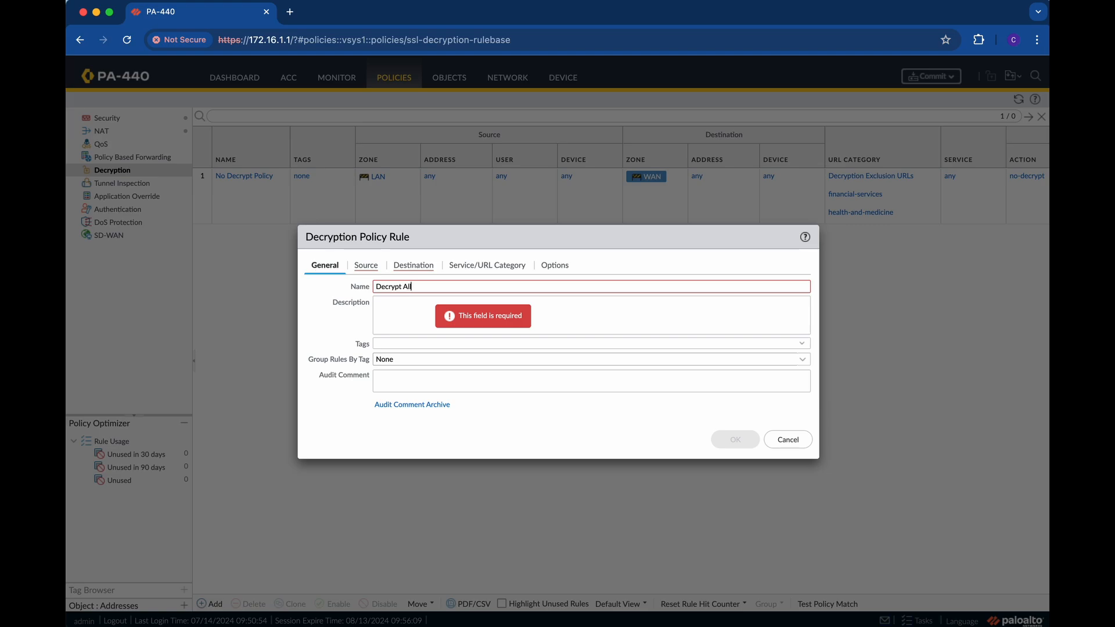
{"action": "left_click", "coordinate": [366, 266]}
{"action": "left_click", "coordinate": [320, 427]}
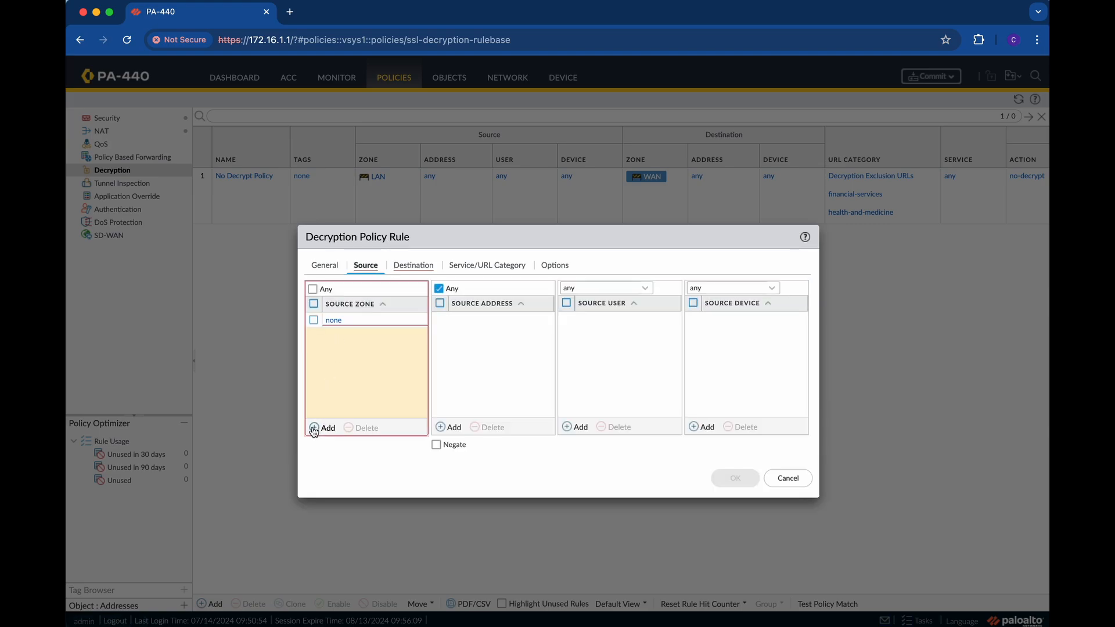
{"action": "left_click", "coordinate": [338, 340]}
Set the Decrypt All rule's destination zone to WAN
{"action": "left_click", "coordinate": [413, 265]}
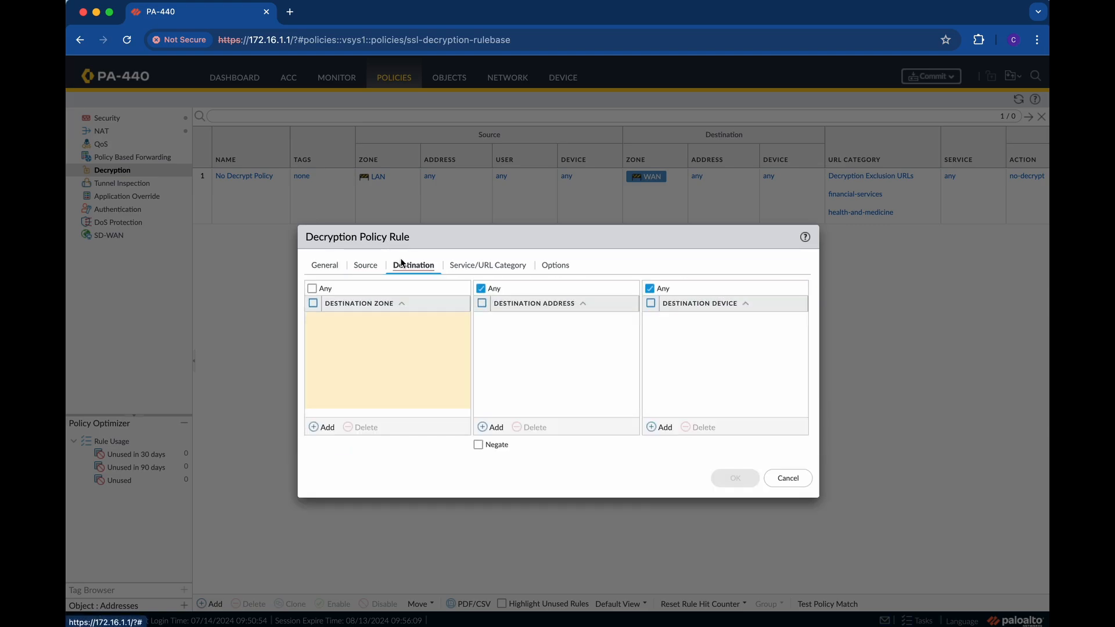
{"action": "left_click", "coordinate": [325, 430]}
{"action": "left_click", "coordinate": [353, 382]}
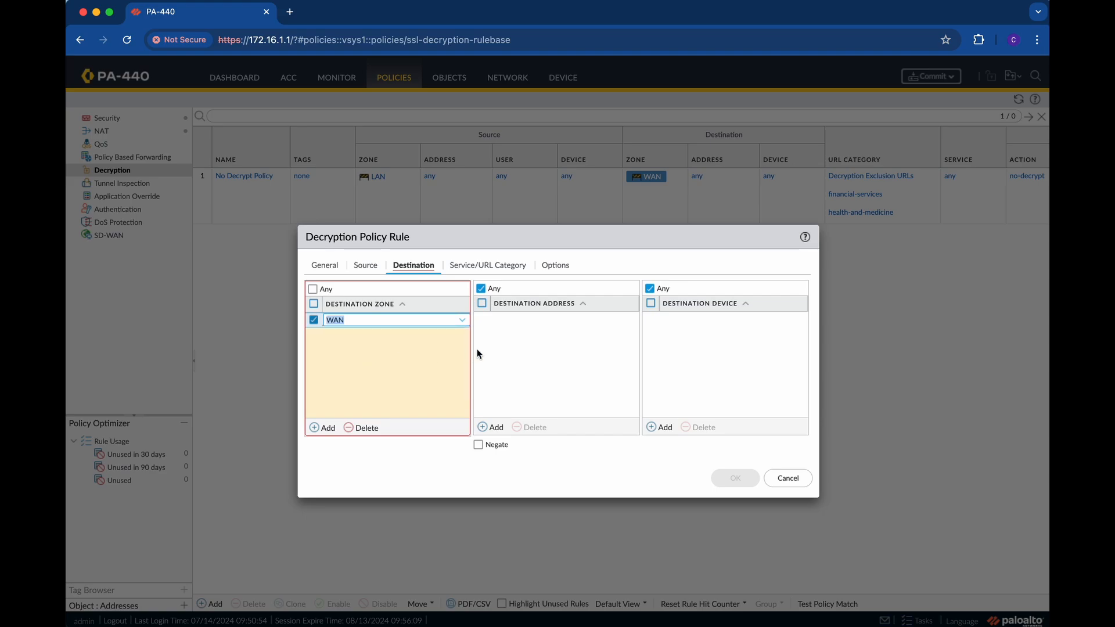
{"action": "left_click", "coordinate": [486, 264]}
{"action": "left_click", "coordinate": [410, 268]}
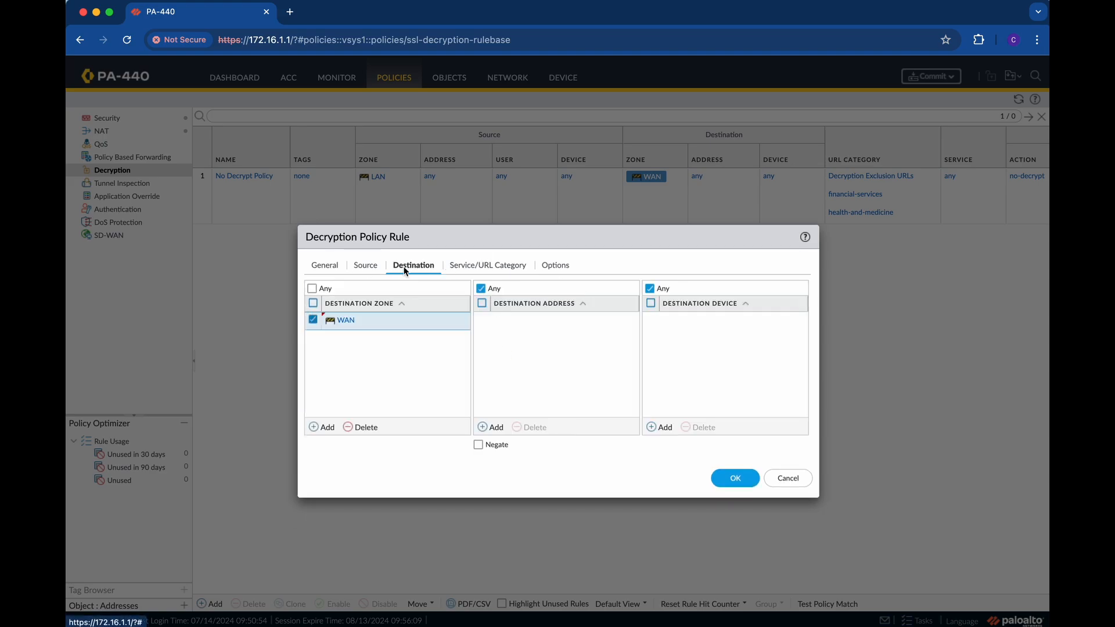
Set the Decrypt All rule's action to Decrypt with Home Decrypt Profile, leaving URL category as any, and save the rule
{"action": "left_click", "coordinate": [492, 267]}
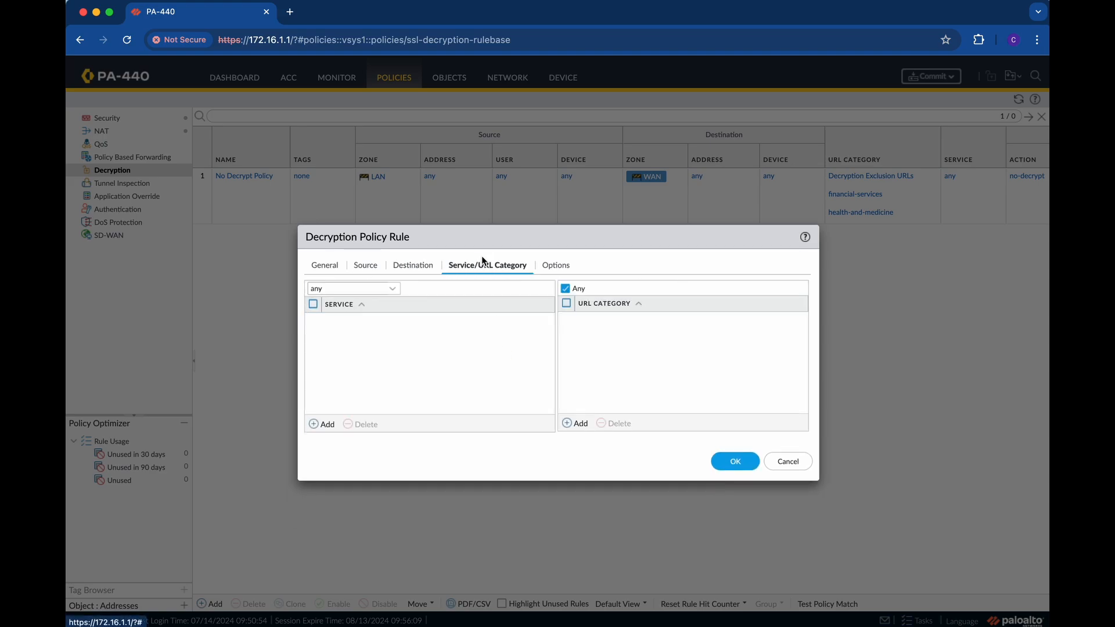
{"action": "left_click", "coordinate": [560, 266]}
{"action": "left_click", "coordinate": [436, 288]}
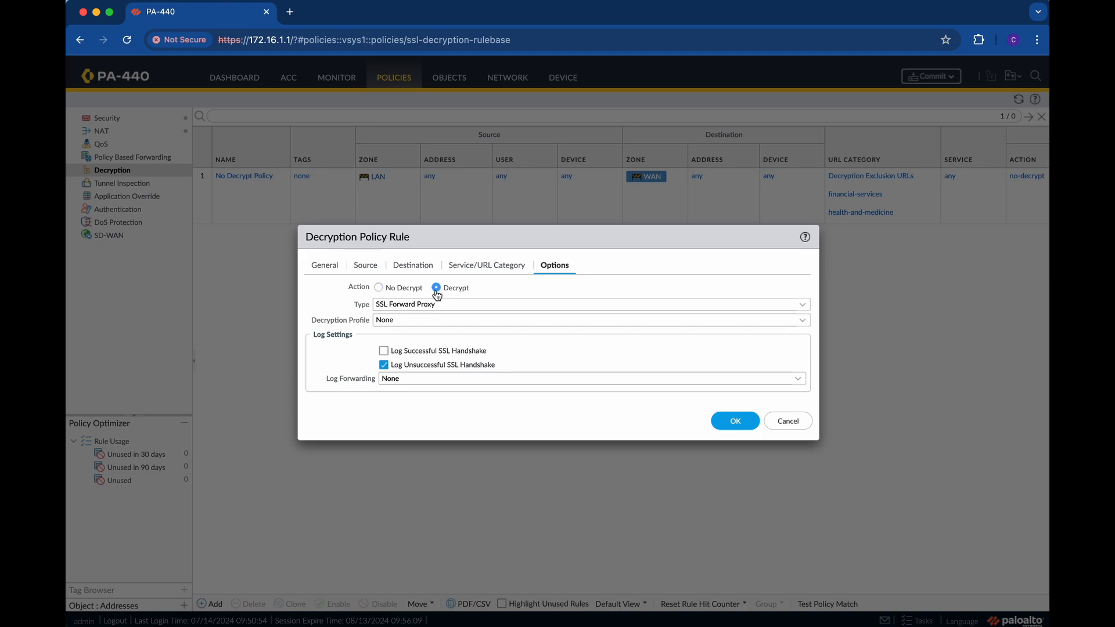
{"action": "left_click", "coordinate": [801, 321]}
{"action": "left_click", "coordinate": [413, 366]}
{"action": "left_click", "coordinate": [737, 427]}
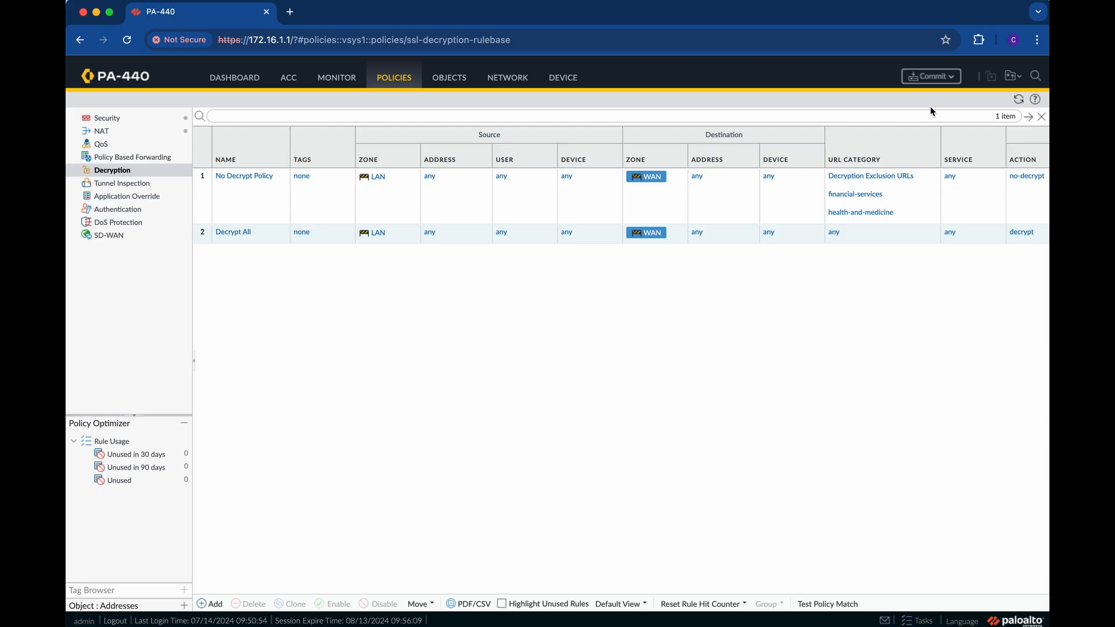
Commit all pending changes to the firewall's running configuration
{"action": "left_click", "coordinate": [941, 80]}
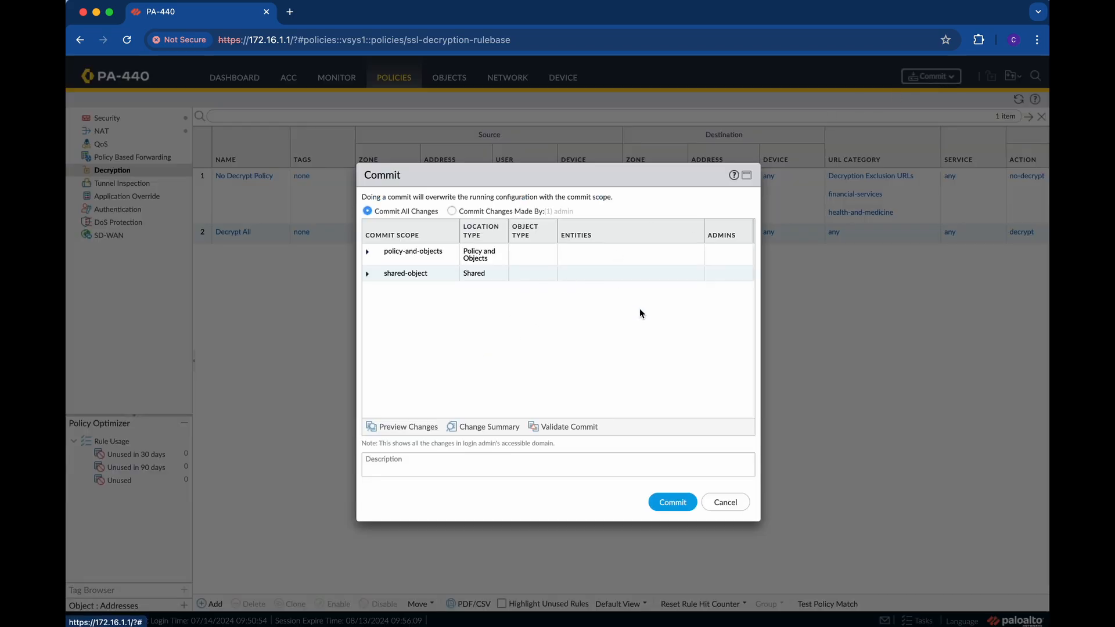
{"action": "left_click", "coordinate": [672, 504]}
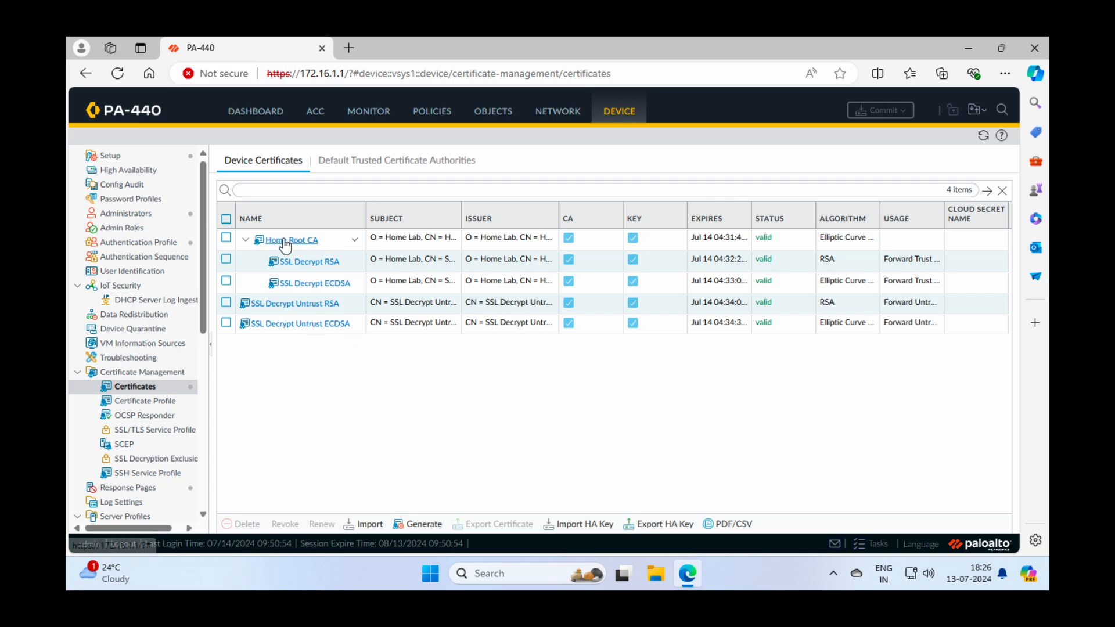
Export the Home Root CA certificate as Base64 Encoded Certificate (PEM) without its private key
{"action": "left_click", "coordinate": [226, 238]}
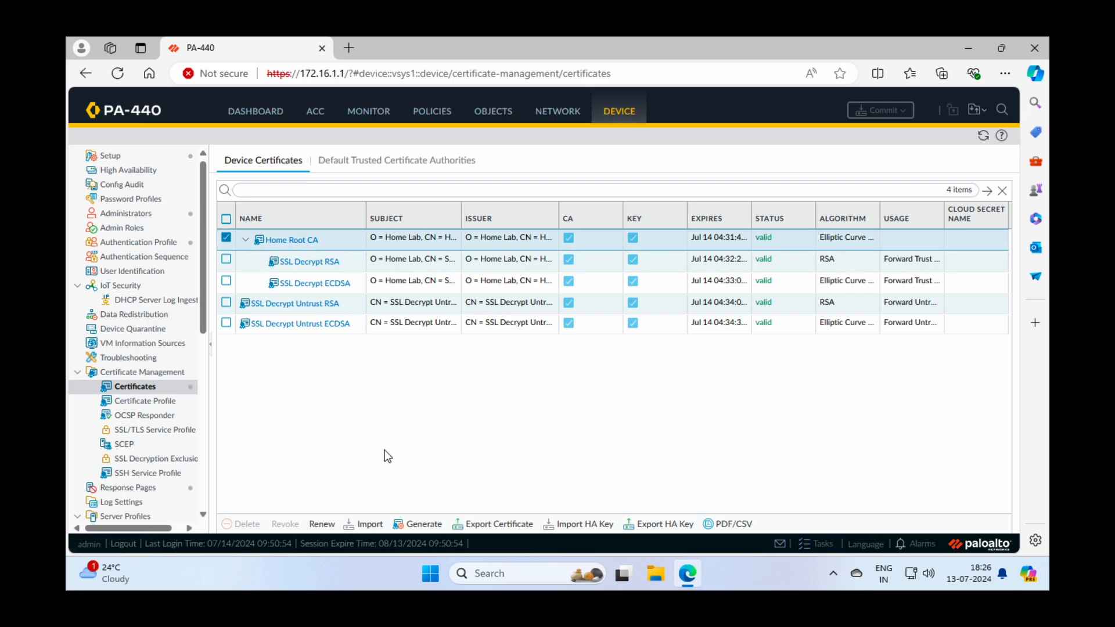
{"action": "left_click", "coordinate": [497, 525]}
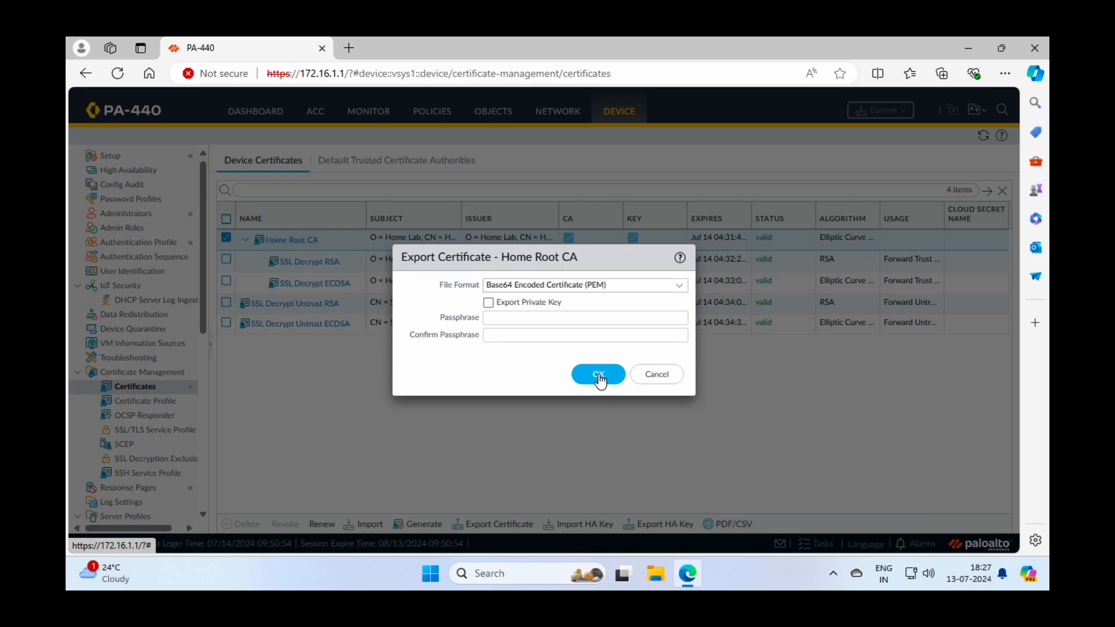
{"action": "left_click", "coordinate": [600, 379]}
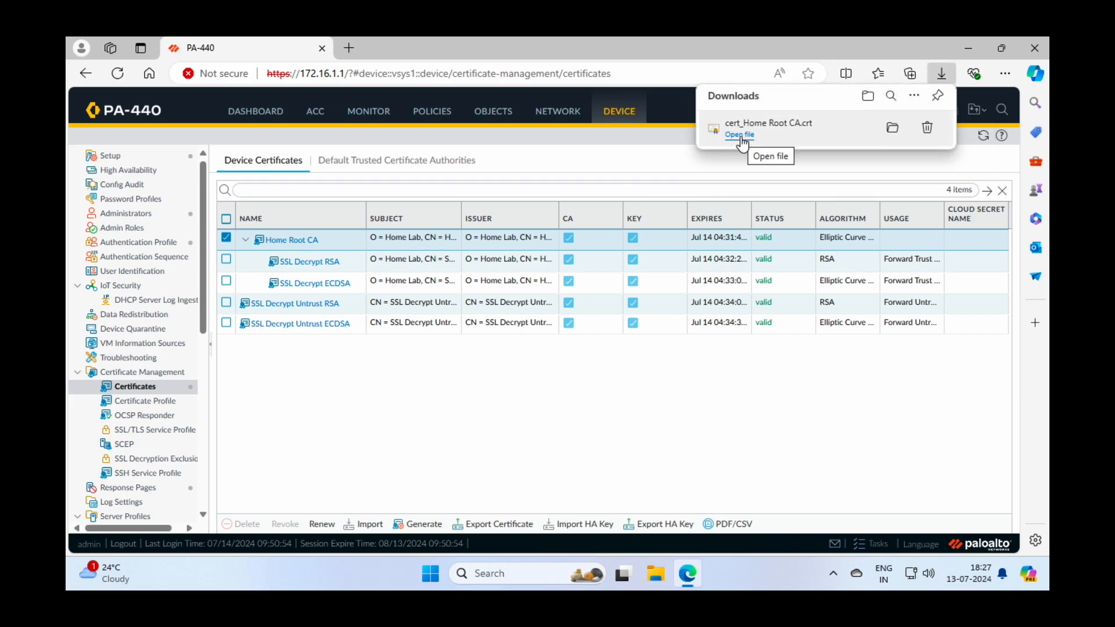
Show the exported certificate in the Downloads folder and open cert_Home Root CA, accepting the security warning
{"action": "left_click", "coordinate": [892, 129]}
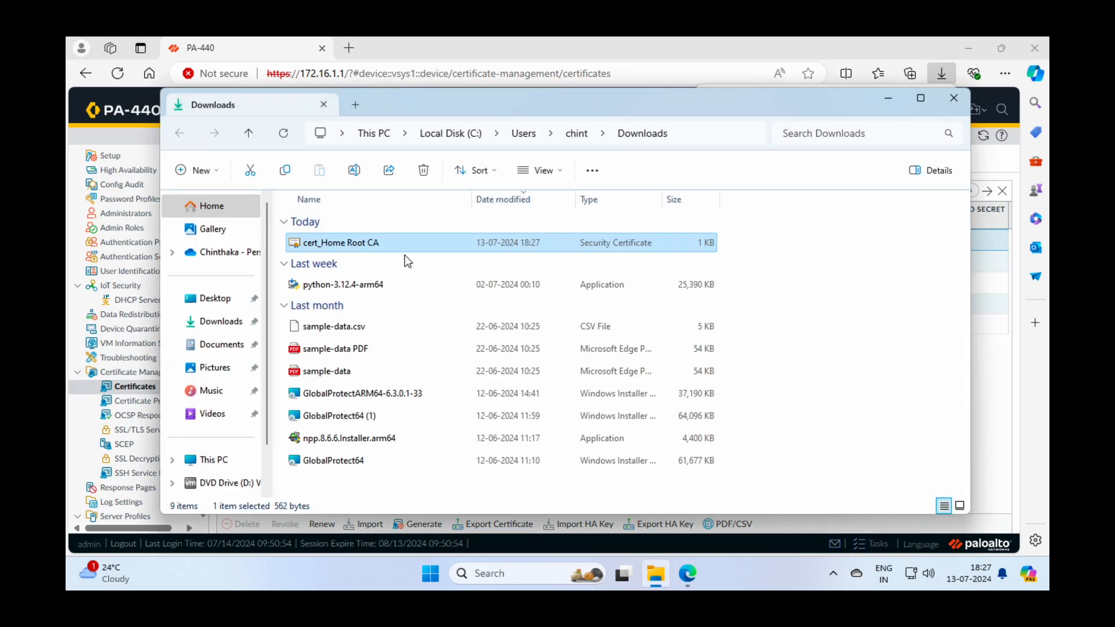
{"action": "double_click", "coordinate": [340, 244]}
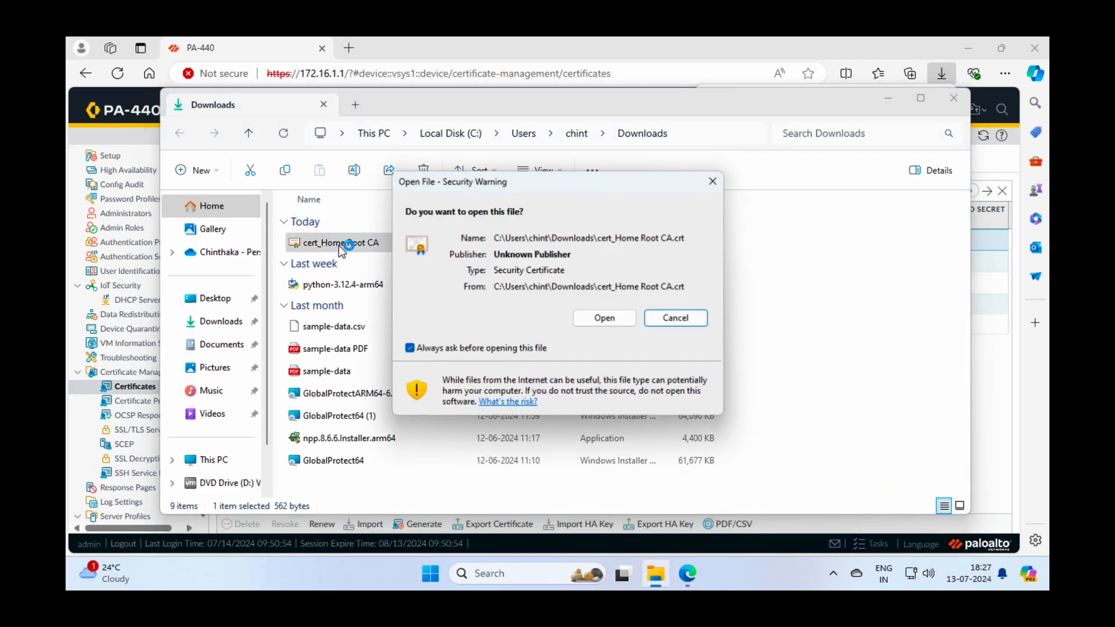
{"action": "left_click", "coordinate": [606, 319]}
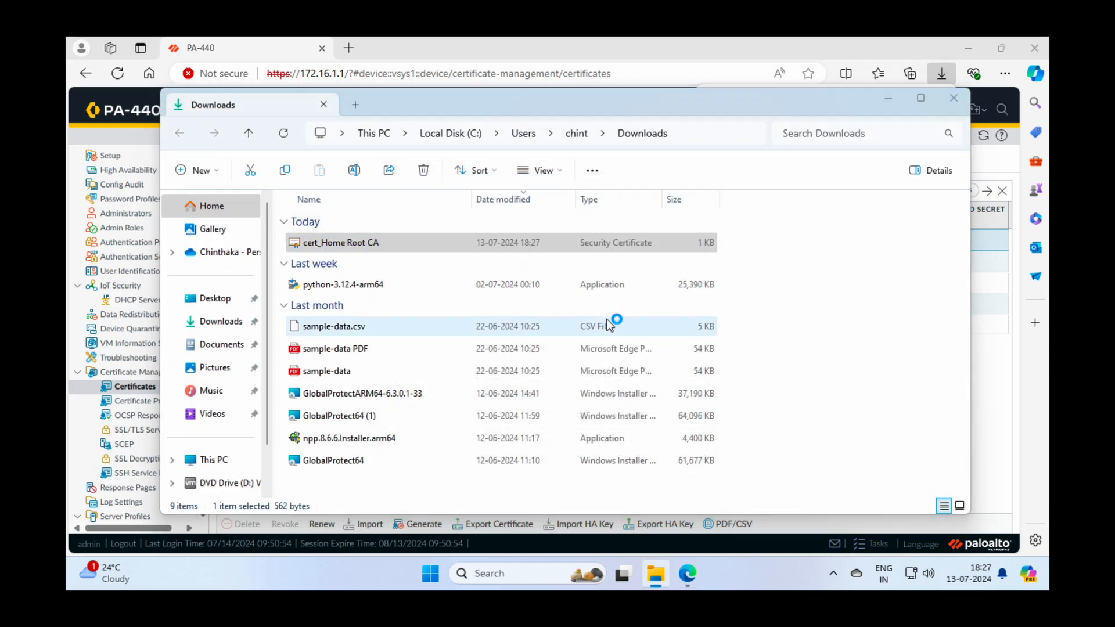
Start installing the Home Root CA certificate for the local machine and allow the Windows host process to make changes
{"action": "left_click_drag", "start_coordinate": [252, 54], "coordinate": [427, 70]}
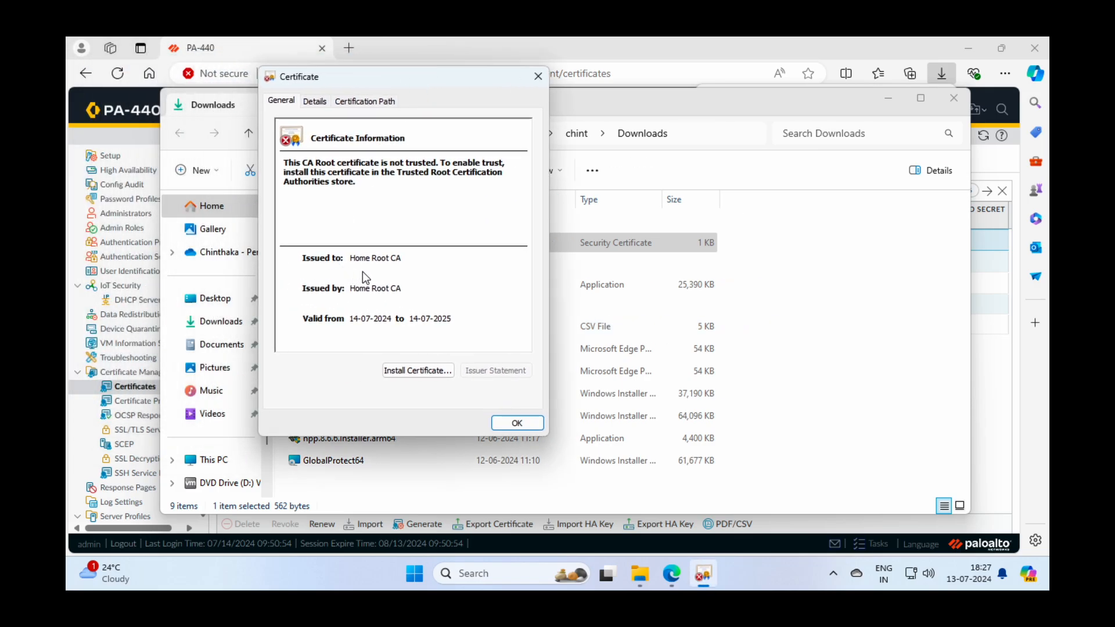
{"action": "left_click", "coordinate": [414, 370]}
{"action": "left_click", "coordinate": [298, 304]}
{"action": "left_click", "coordinate": [512, 433]}
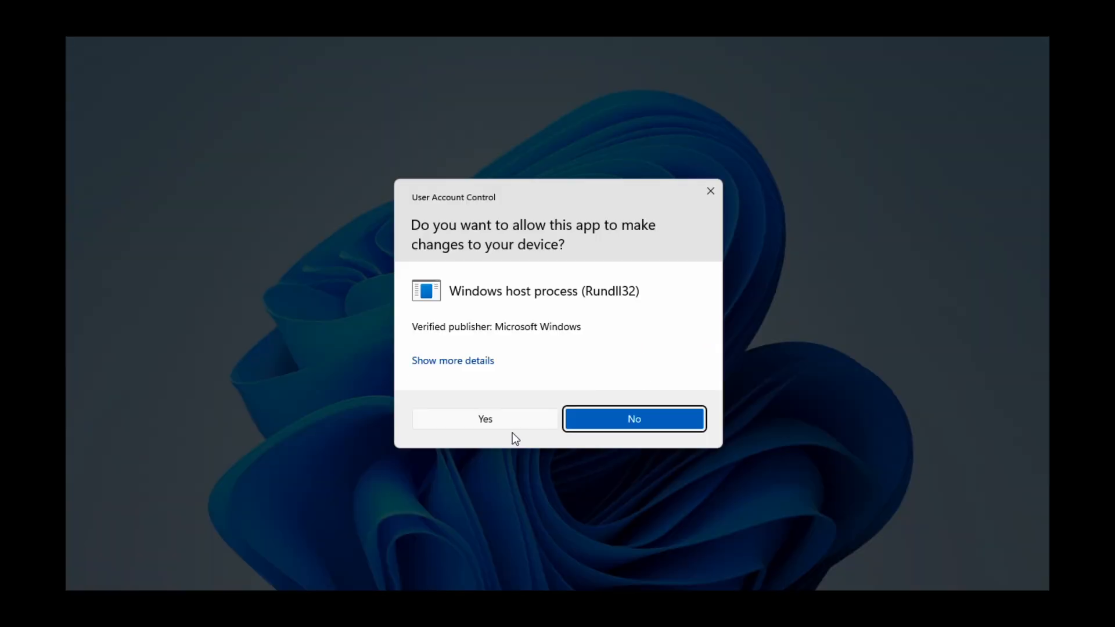
{"action": "left_click", "coordinate": [487, 417]}
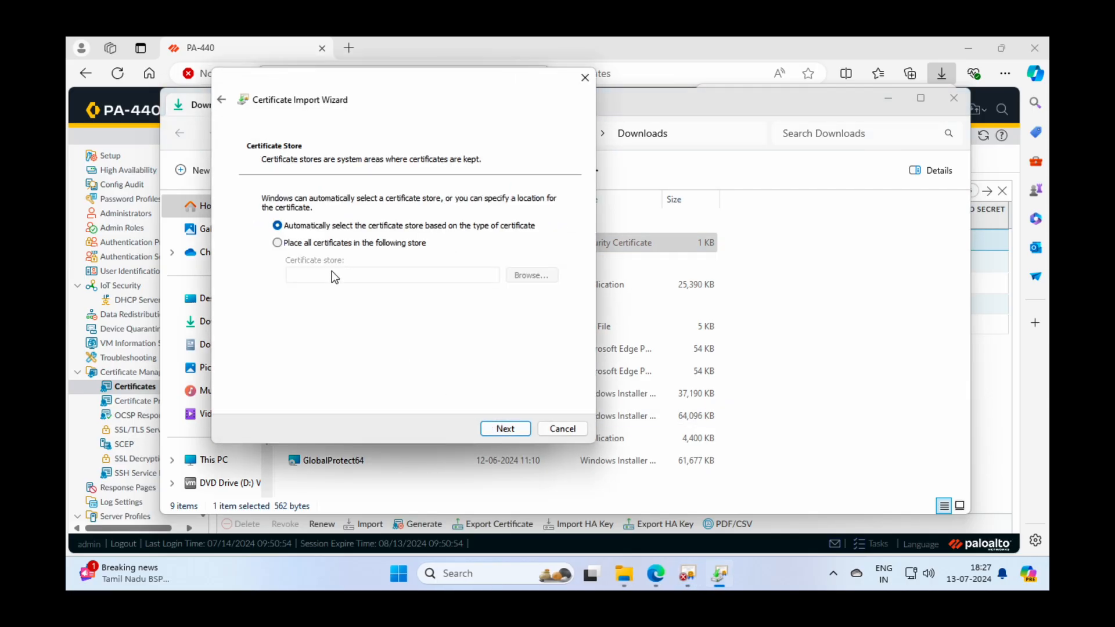
Place the certificate in the Trusted Root Certification Authorities store and complete the import
{"action": "left_click", "coordinate": [318, 244]}
{"action": "left_click", "coordinate": [531, 275]}
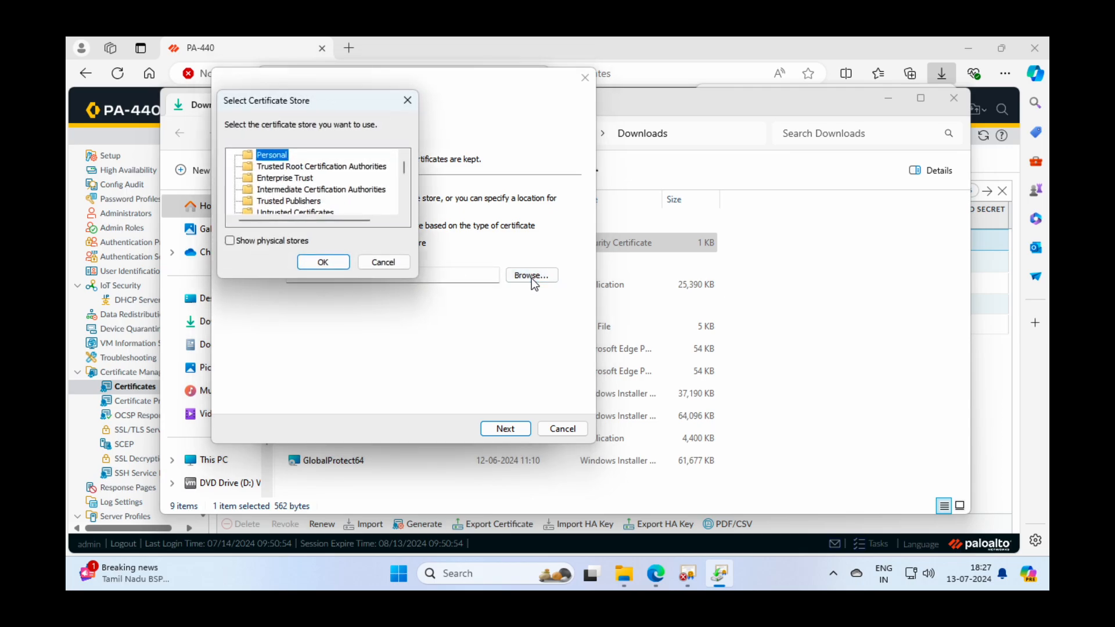
{"action": "left_click", "coordinate": [302, 167]}
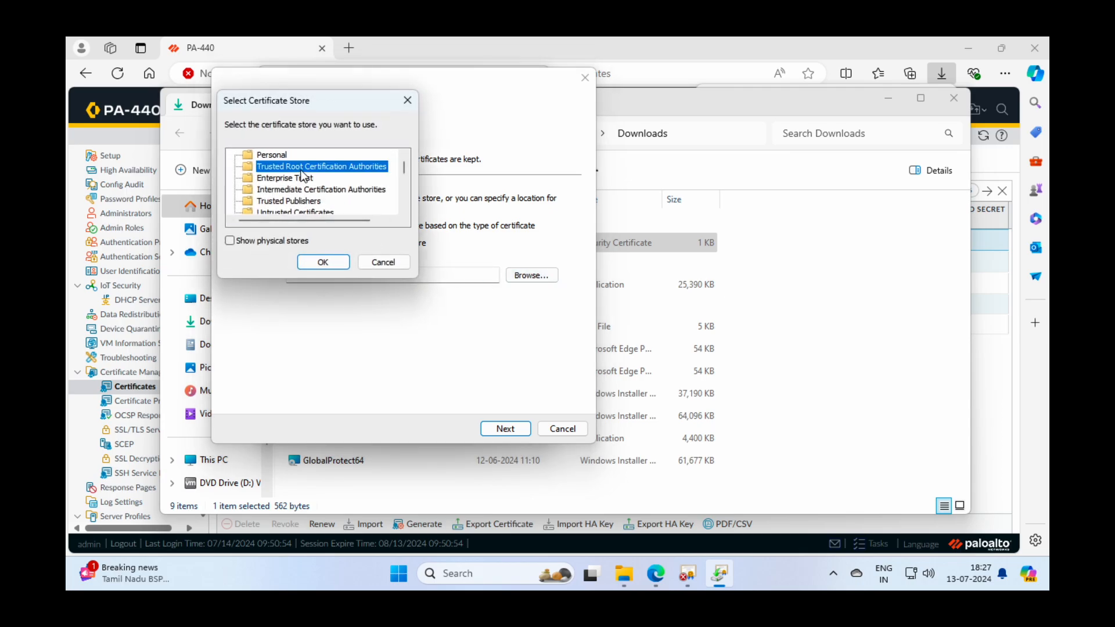
{"action": "left_click", "coordinate": [325, 263]}
{"action": "left_click", "coordinate": [516, 429]}
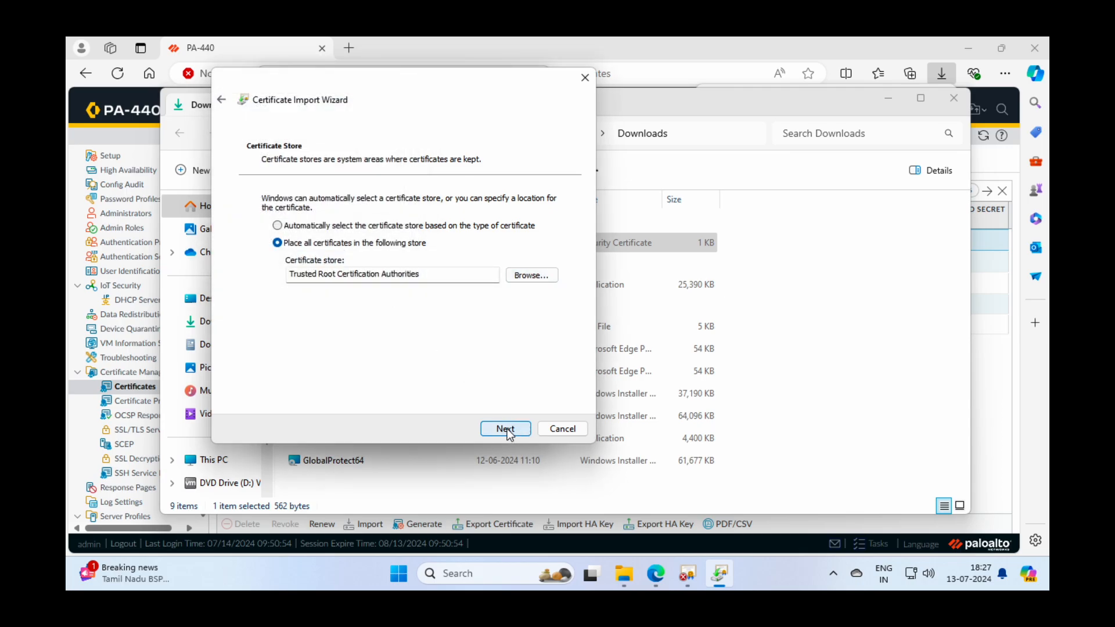
{"action": "left_click", "coordinate": [502, 430]}
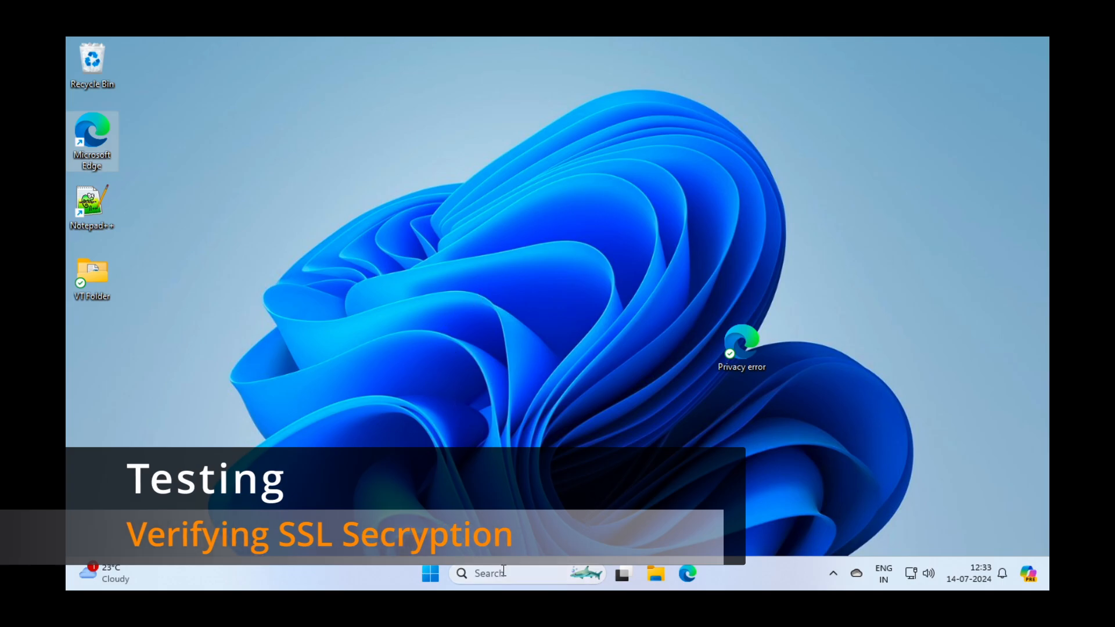
Open the computer certificate manager with elevated permission and list the certificates under Trusted Root Certification Authorities
{"action": "left_click", "coordinate": [498, 573]}
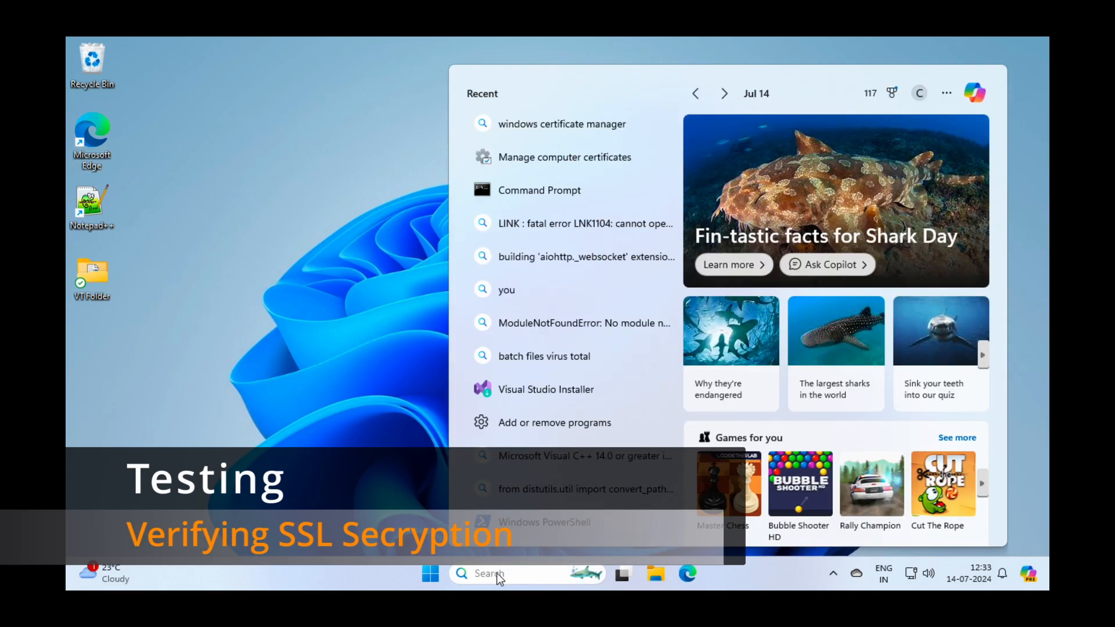
{"action": "type", "text": "ce"}
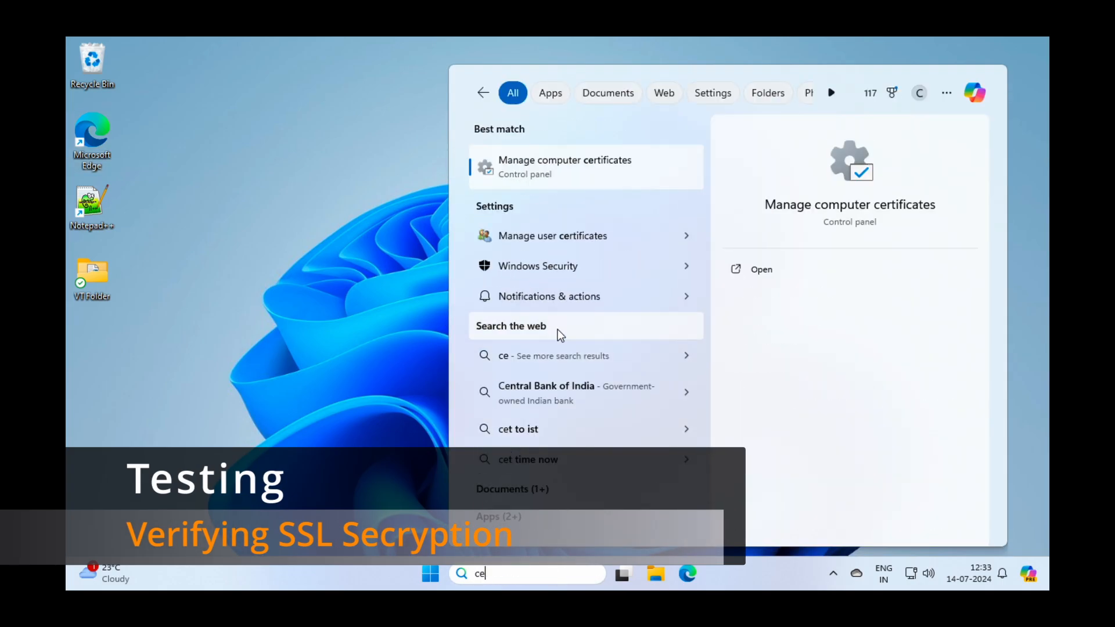
{"action": "left_click", "coordinate": [586, 165]}
{"action": "left_click", "coordinate": [485, 419]}
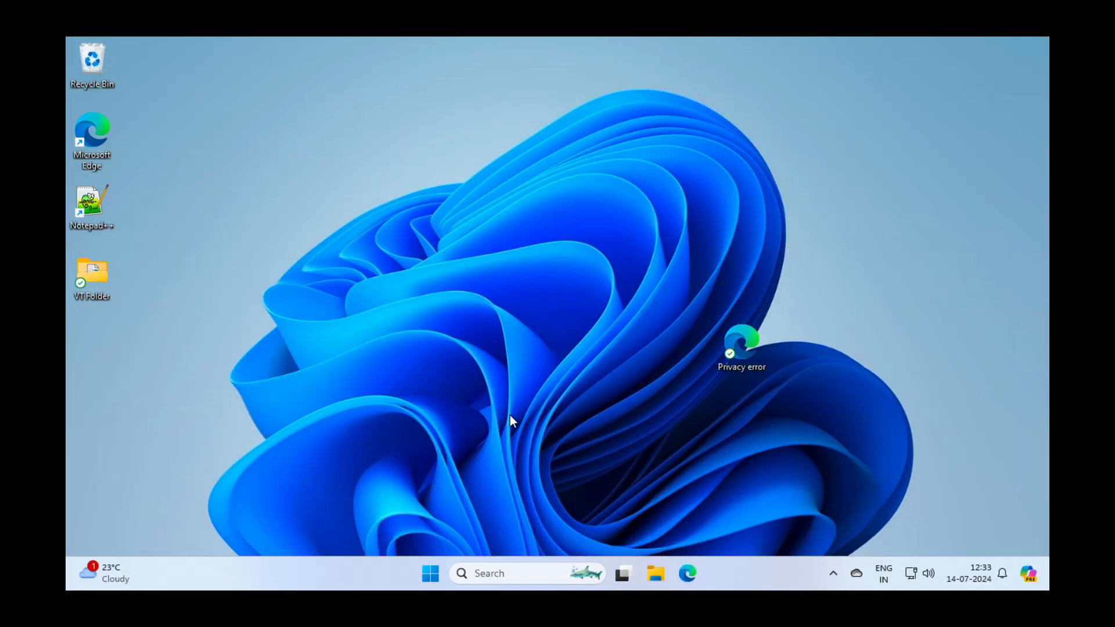
{"action": "left_click", "coordinate": [149, 325]}
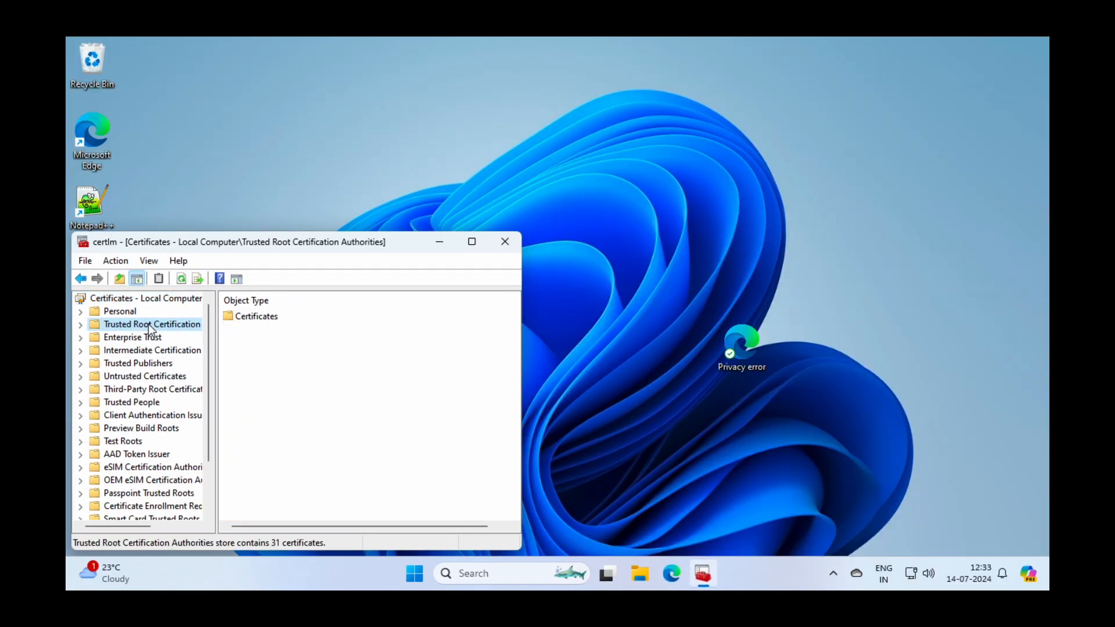
{"action": "double_click", "coordinate": [262, 319]}
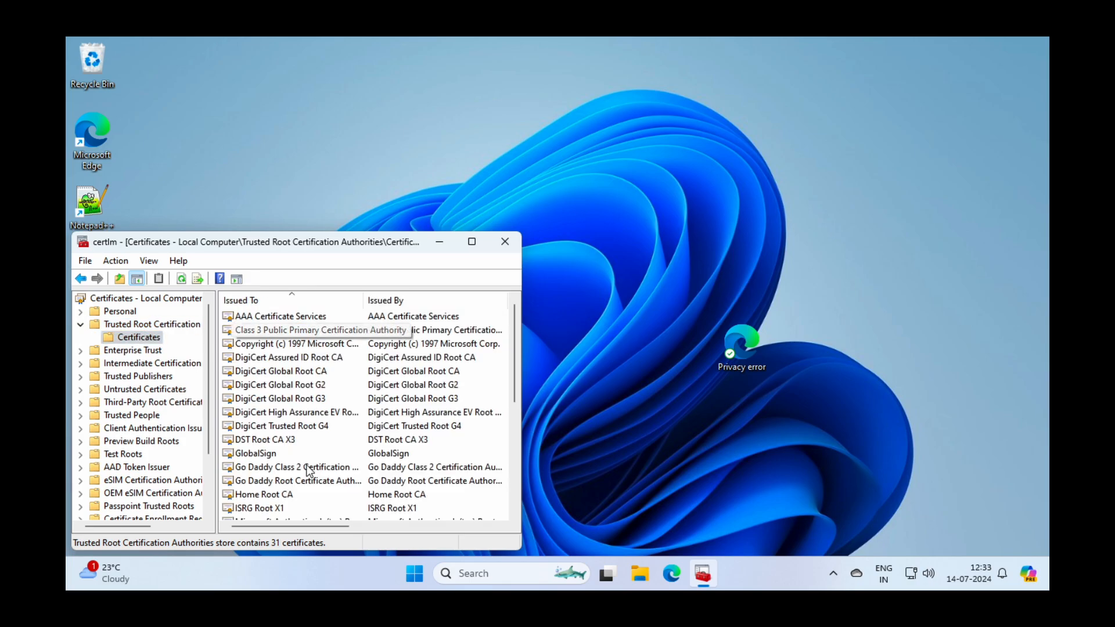
Examine the Home Root CA certificate's general information and certification path, and close the certificate manager
{"action": "scroll", "coordinate": [284, 406], "scroll_direction": "down", "scroll_amount": 3}
{"action": "double_click", "coordinate": [266, 412]}
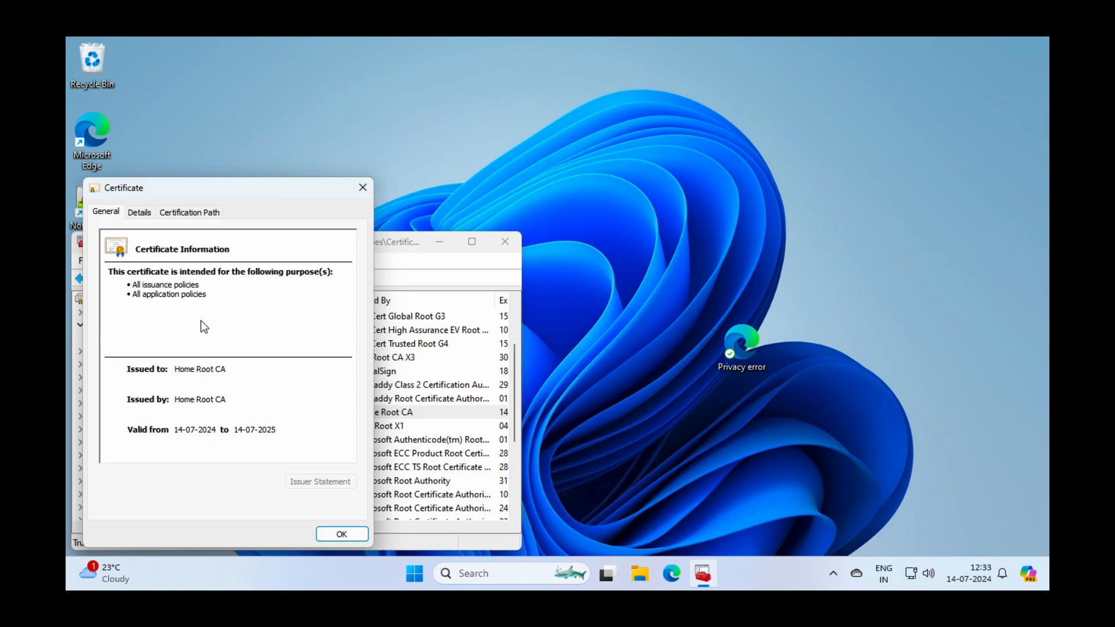
{"action": "left_click", "coordinate": [191, 212]}
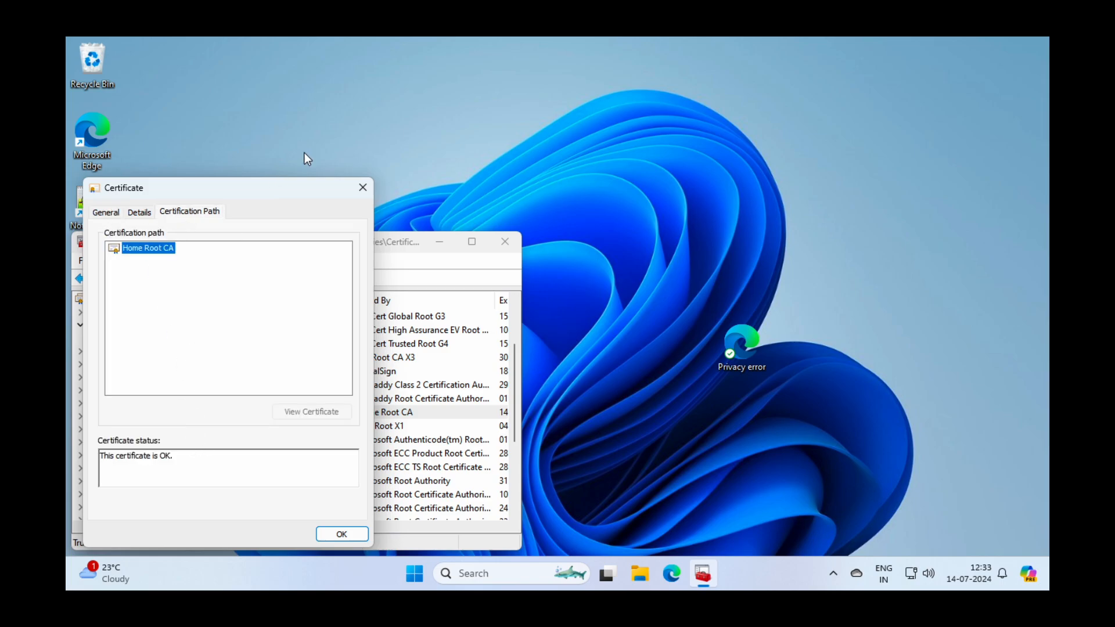
{"action": "left_click", "coordinate": [363, 188]}
{"action": "left_click", "coordinate": [516, 243]}
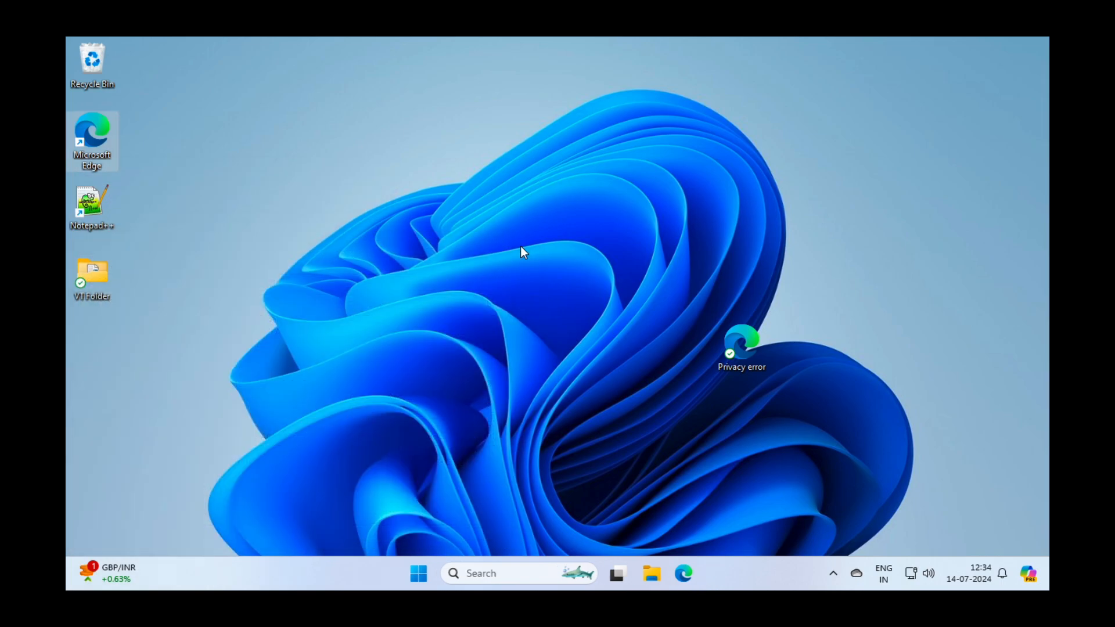
Load google.com in Microsoft Edge and examine the issuer details of its site certificate
{"action": "left_click", "coordinate": [688, 574]}
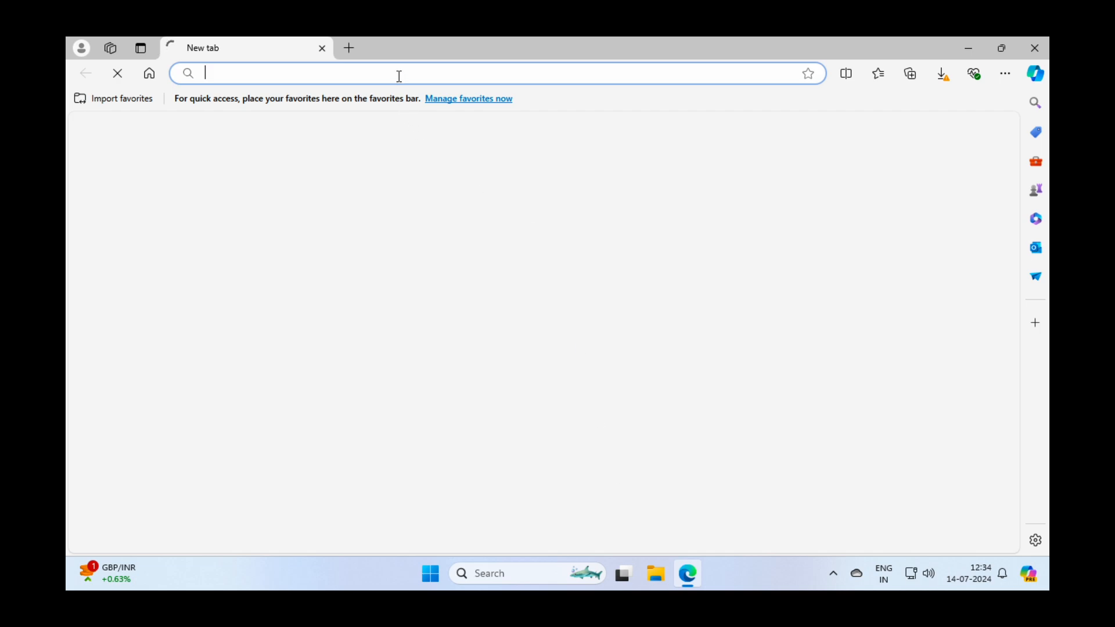
{"action": "type", "text": "google.com"}
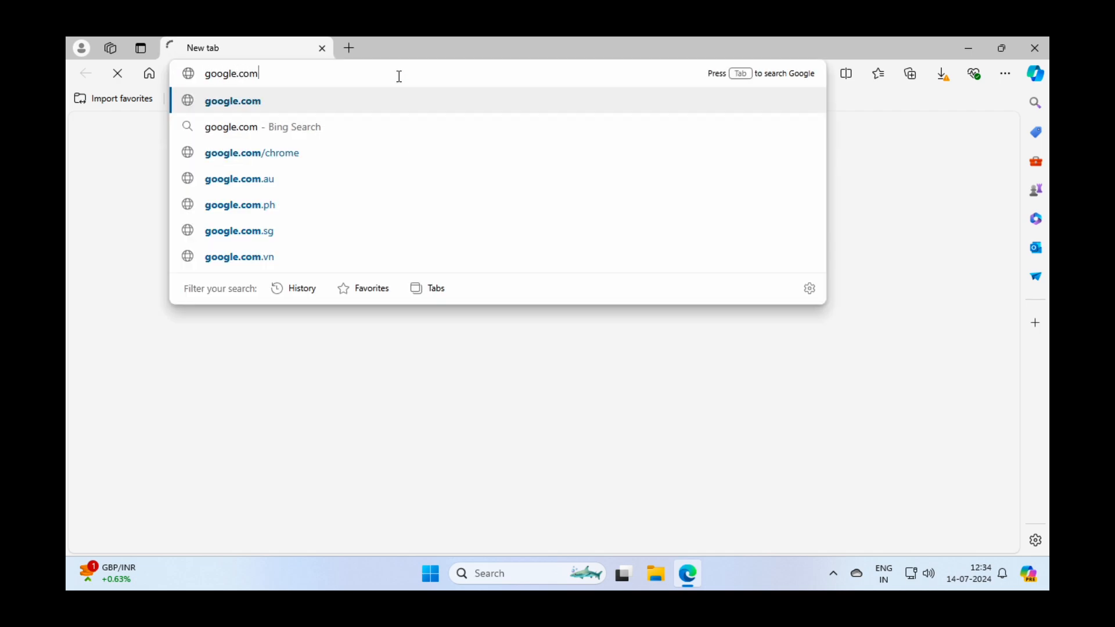
{"action": "key", "text": "Return"}
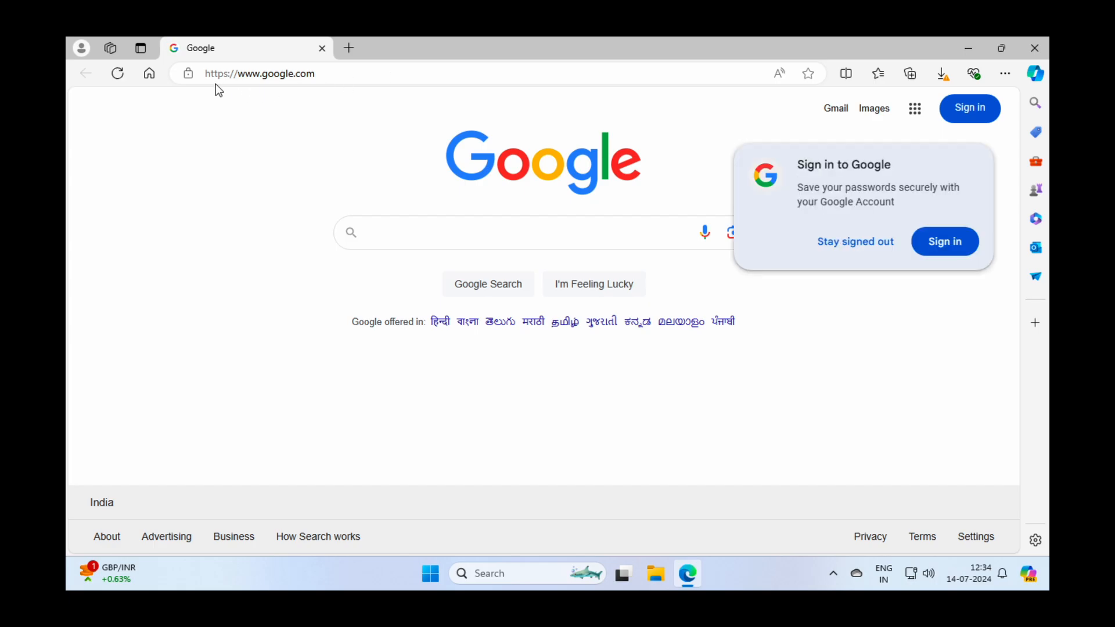
{"action": "left_click", "coordinate": [188, 74]}
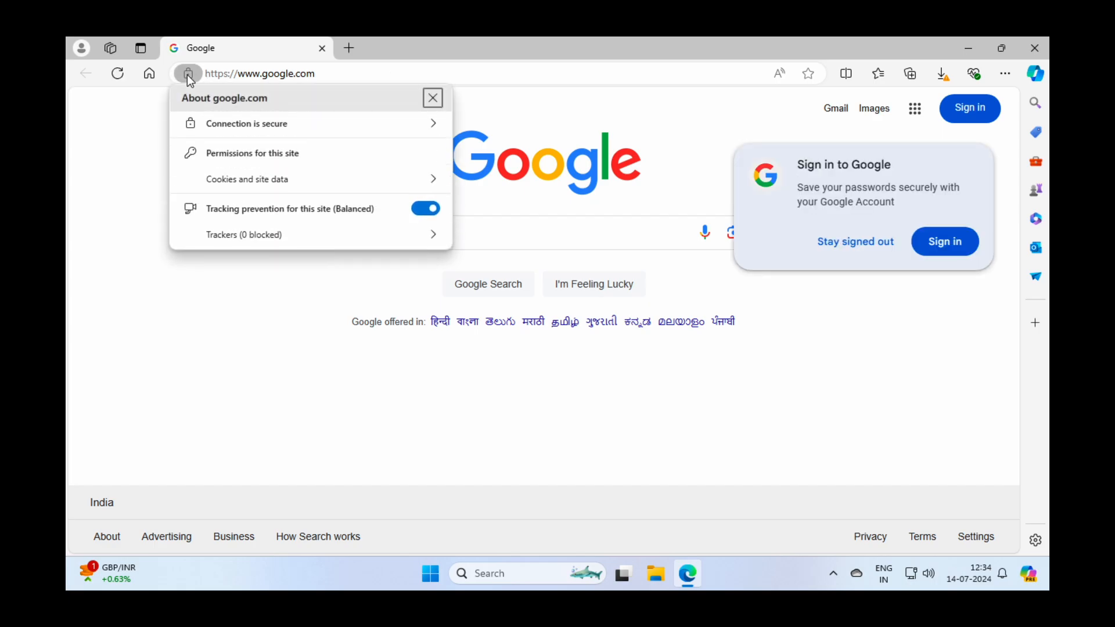
{"action": "left_click", "coordinate": [312, 126]}
{"action": "left_click", "coordinate": [410, 98]}
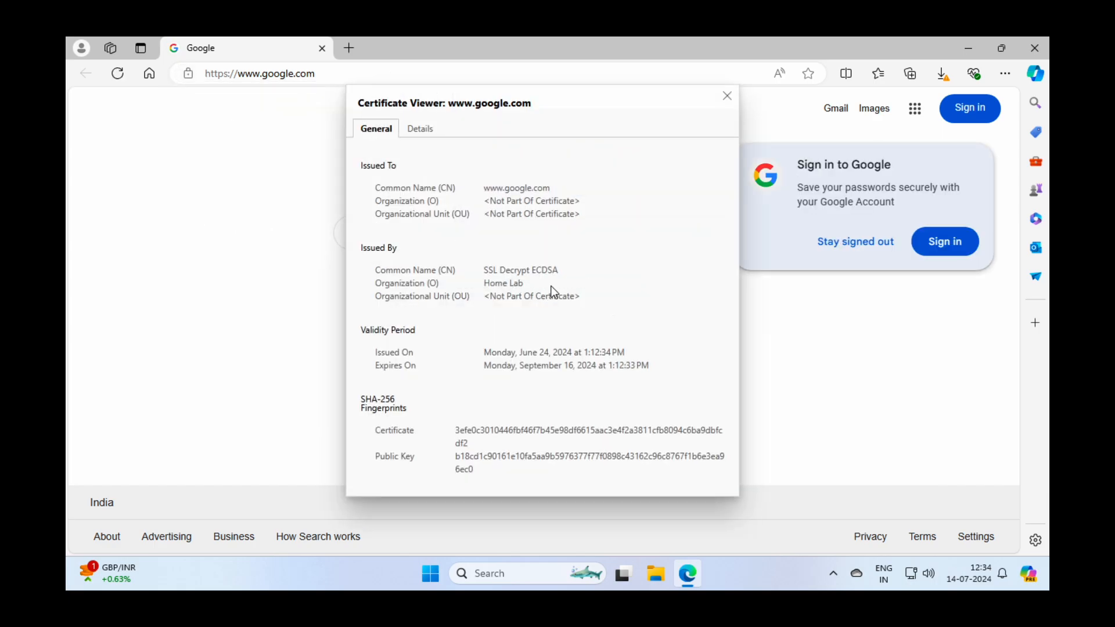
{"action": "left_click_drag", "start_coordinate": [550, 287], "coordinate": [373, 270]}
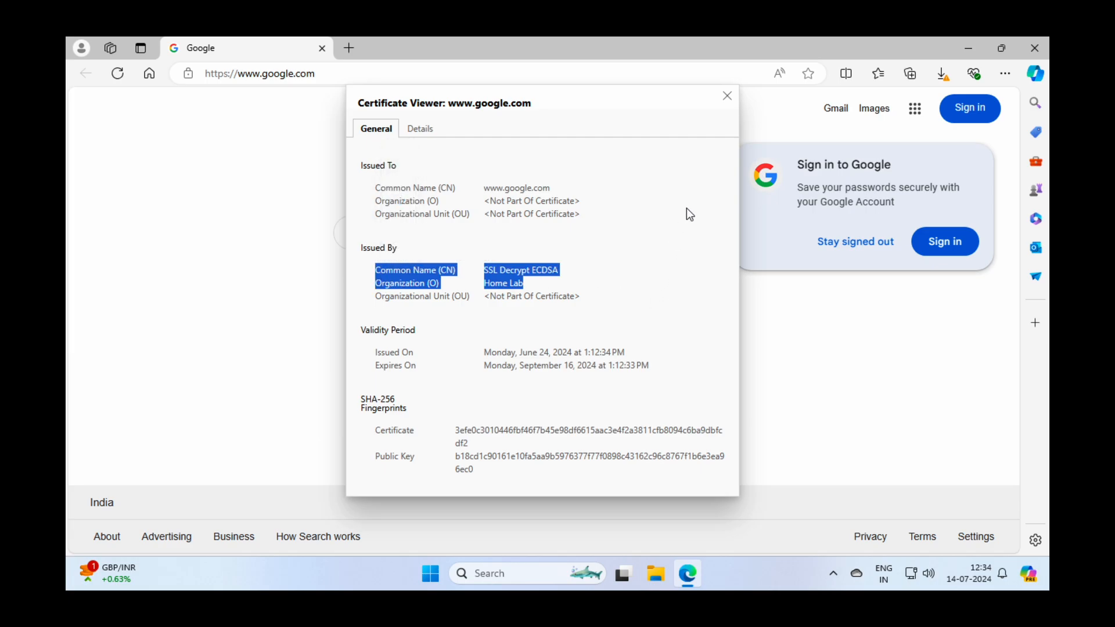
{"action": "left_click", "coordinate": [727, 96]}
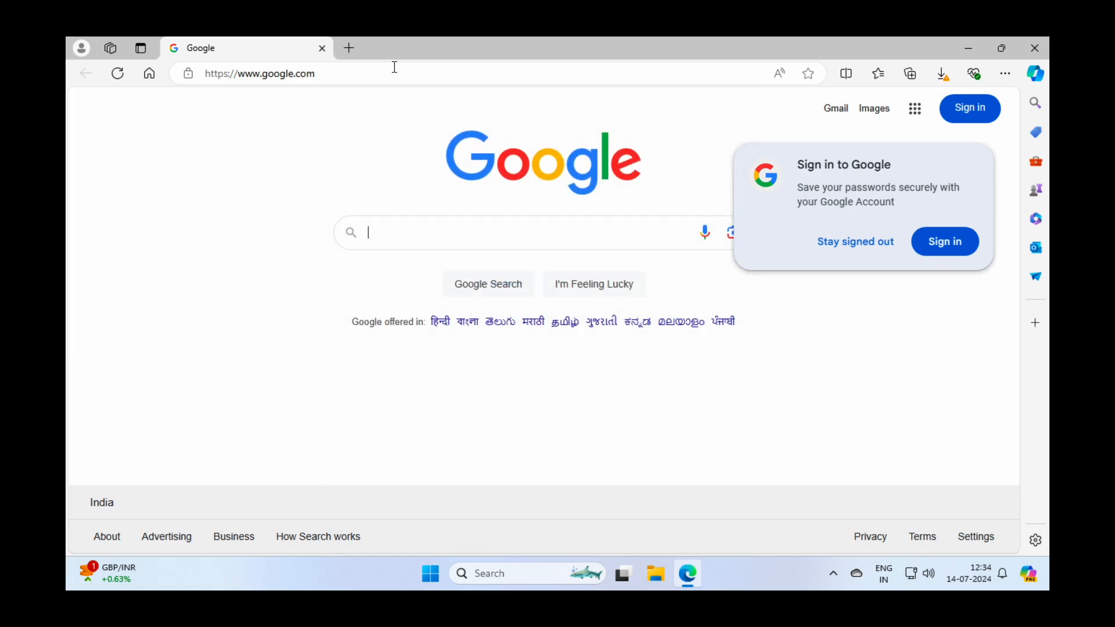
Load facebook.com in a new browser tab and examine who issued its site certificate
{"action": "left_click", "coordinate": [349, 48]}
{"action": "type", "text": "facebook.com"}
{"action": "key", "text": "Return"}
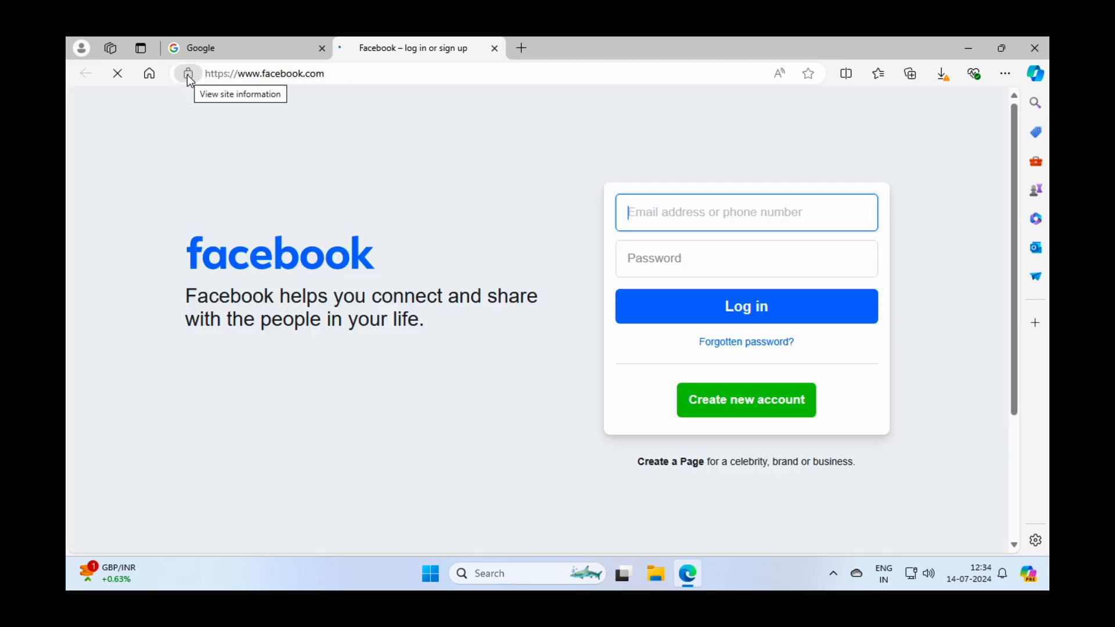
{"action": "left_click", "coordinate": [187, 74]}
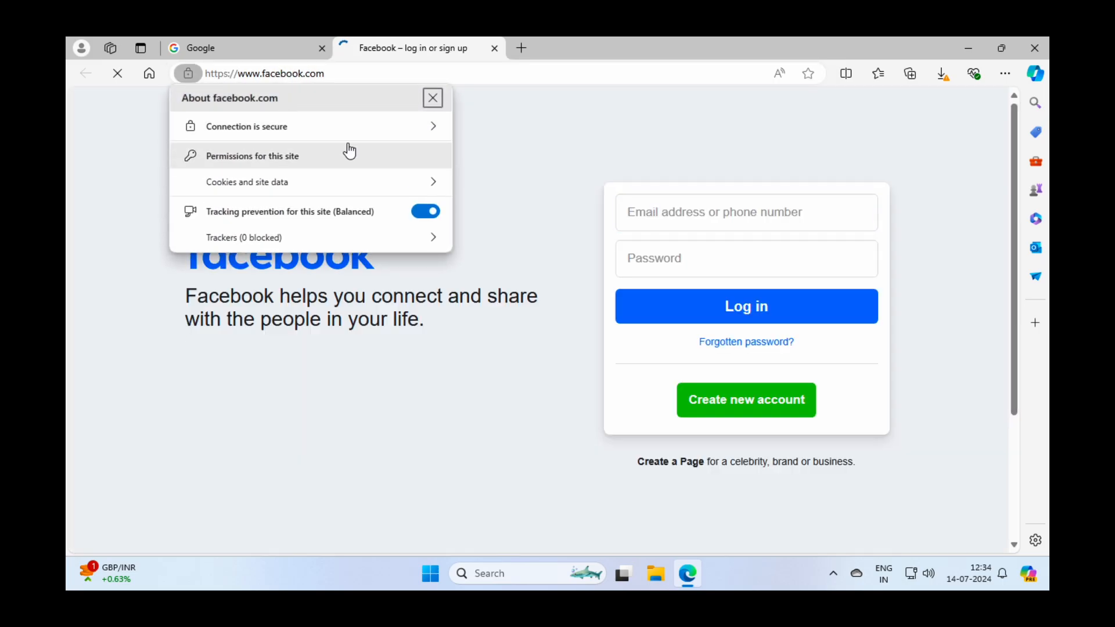
{"action": "left_click", "coordinate": [353, 126]}
{"action": "left_click", "coordinate": [405, 105]}
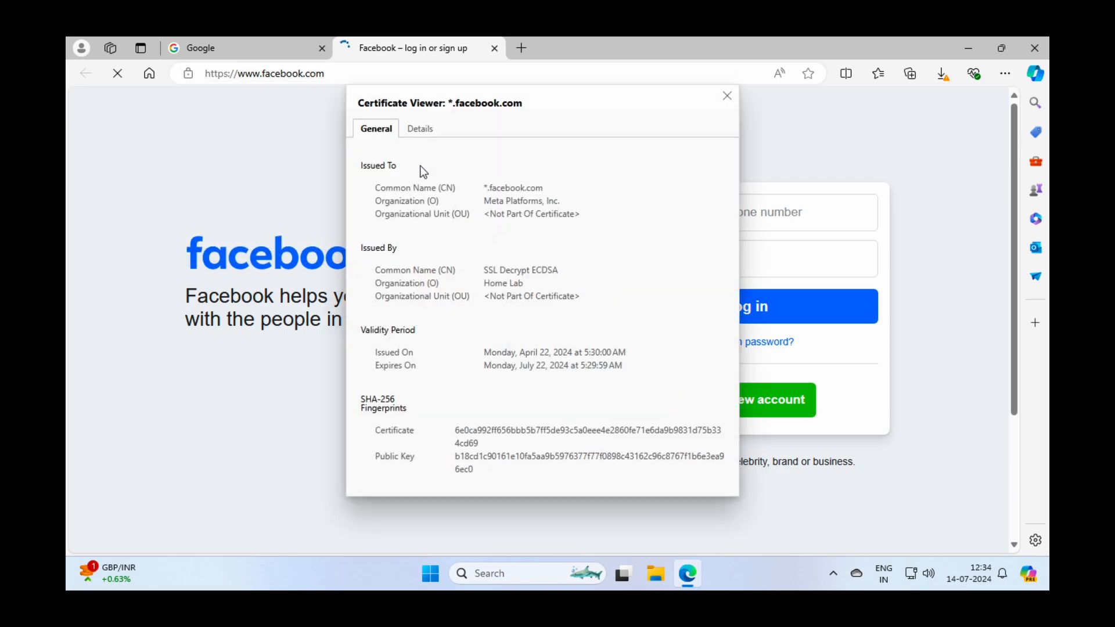
{"action": "left_click_drag", "start_coordinate": [519, 271], "coordinate": [538, 284]}
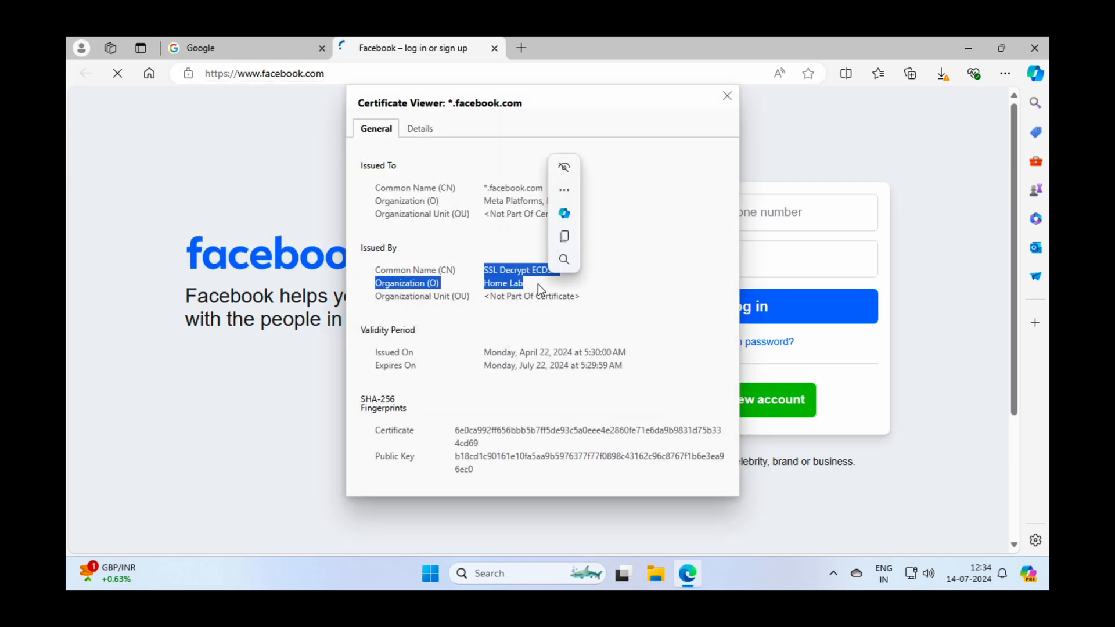
{"action": "left_click", "coordinate": [538, 284]}
{"action": "left_click", "coordinate": [728, 96]}
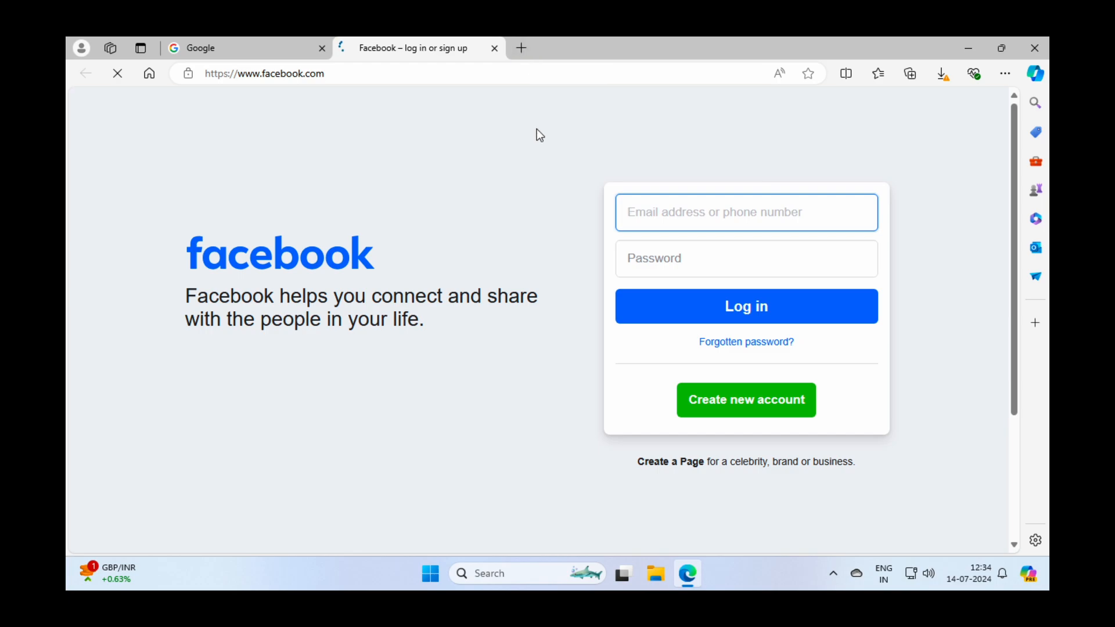
Load worldbank.org in another new browser tab and examine the issuer details of its site certificate
{"action": "left_click", "coordinate": [524, 48]}
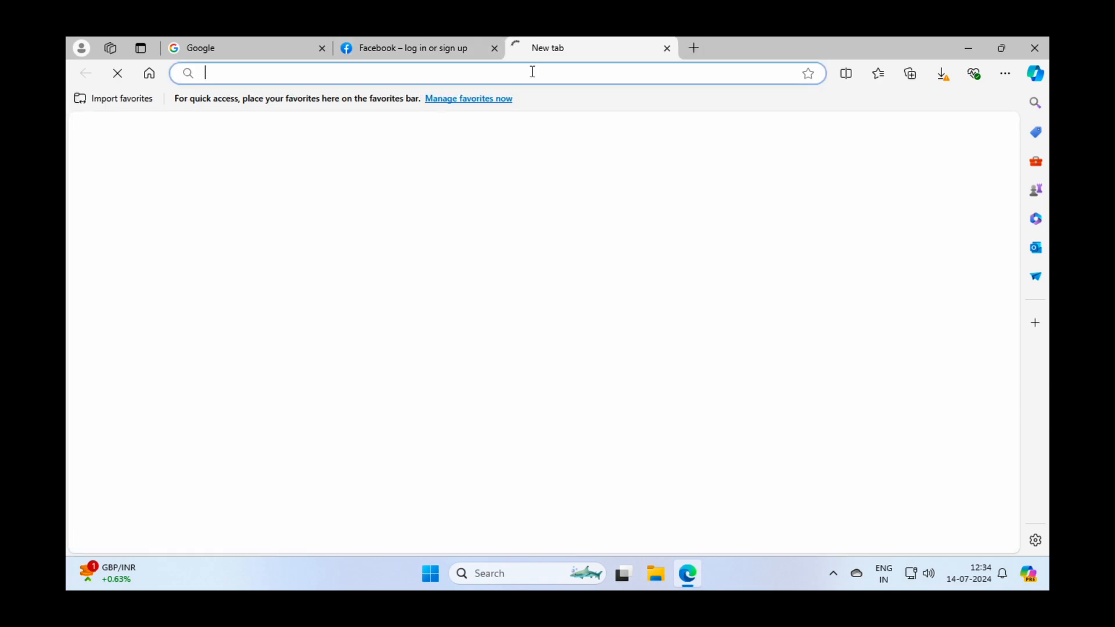
{"action": "type", "text": "world"}
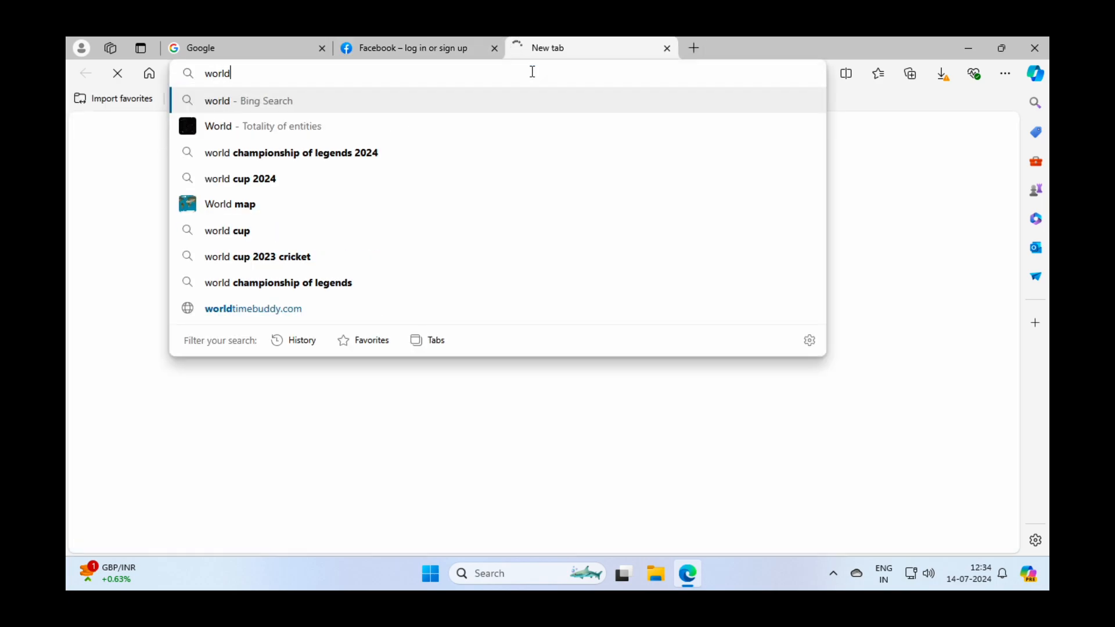
{"action": "type", "text": "ban"}
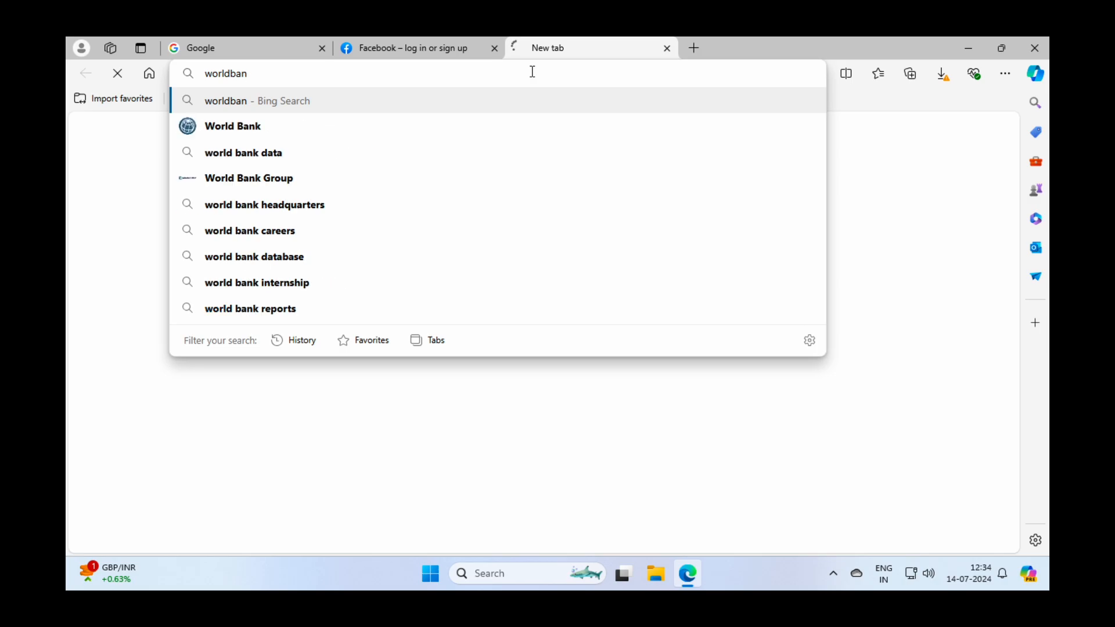
{"action": "type", "text": "k.org"}
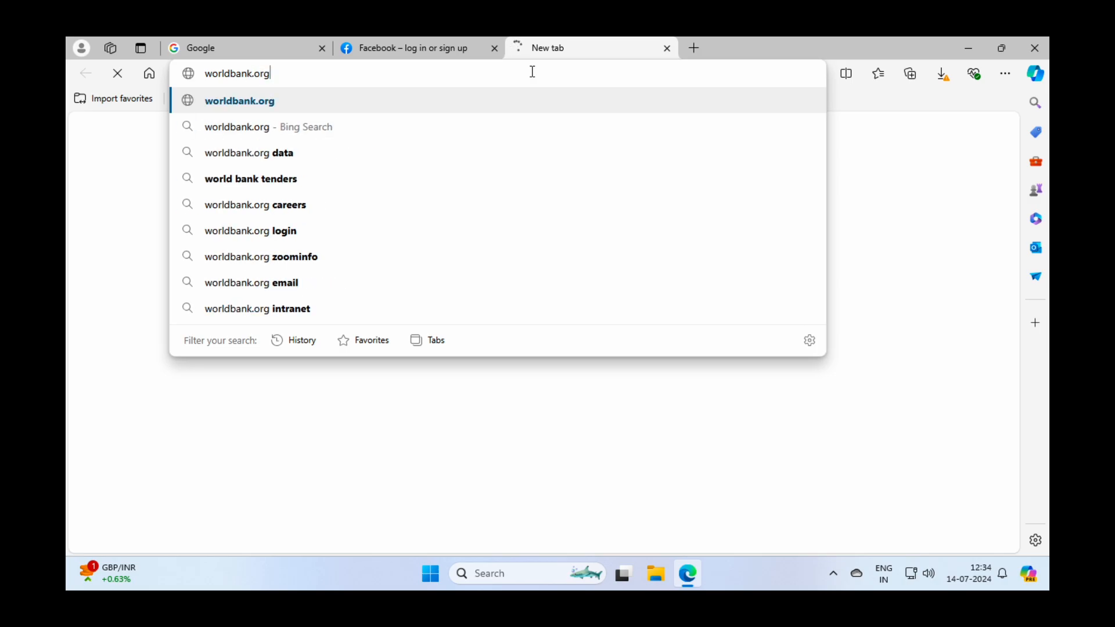
{"action": "key", "text": "Return"}
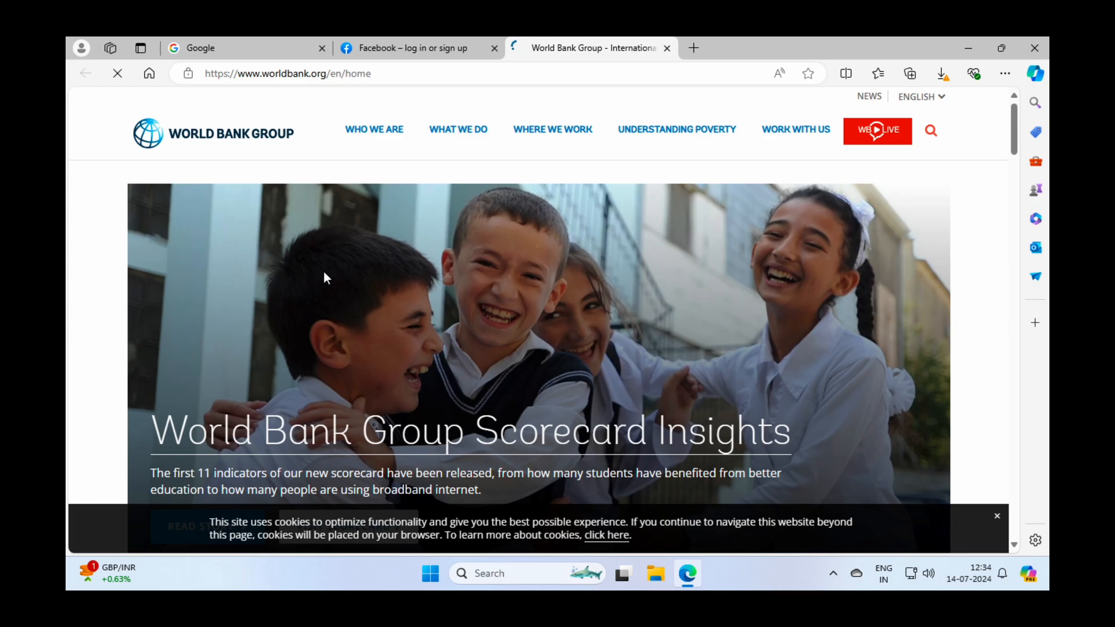
{"action": "left_click", "coordinate": [187, 73]}
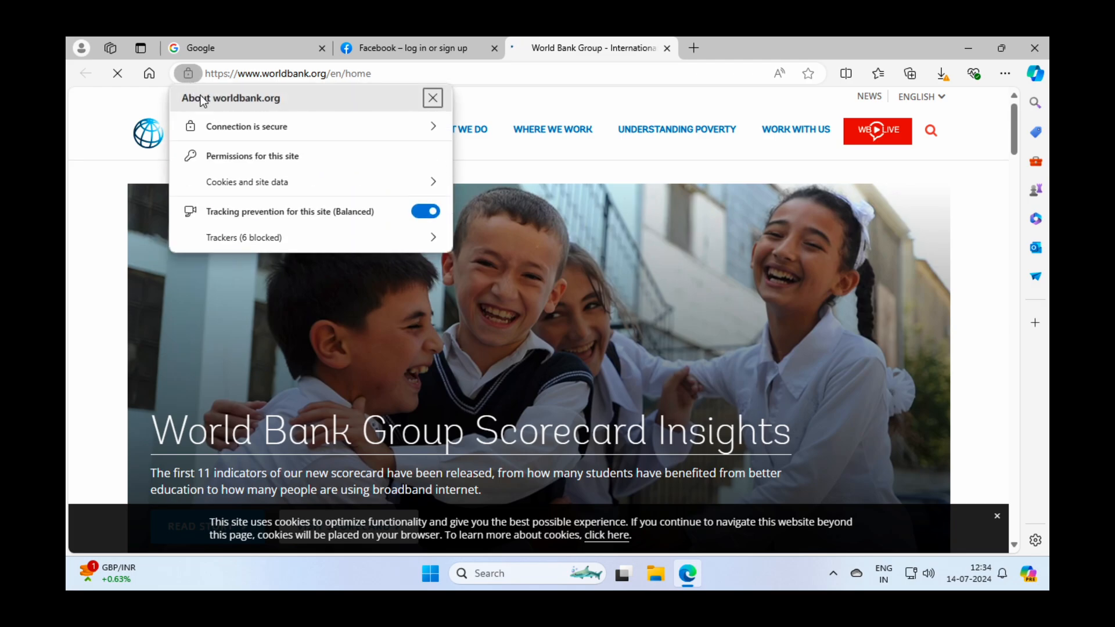
{"action": "left_click", "coordinate": [346, 132]}
{"action": "left_click", "coordinate": [407, 99]}
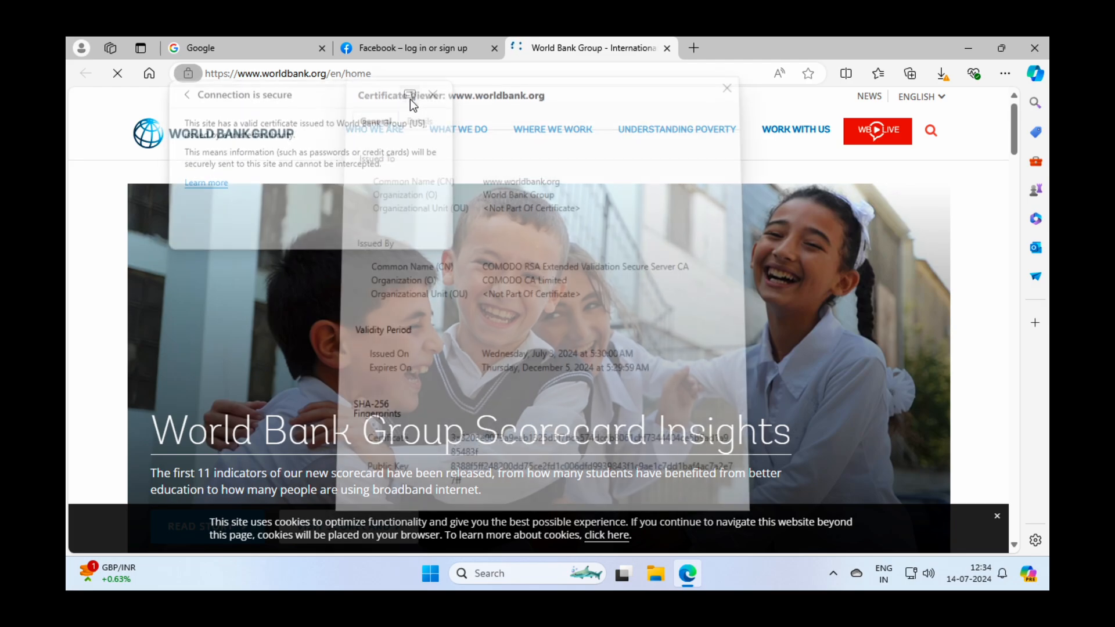
{"action": "left_click_drag", "start_coordinate": [491, 271], "coordinate": [598, 284]}
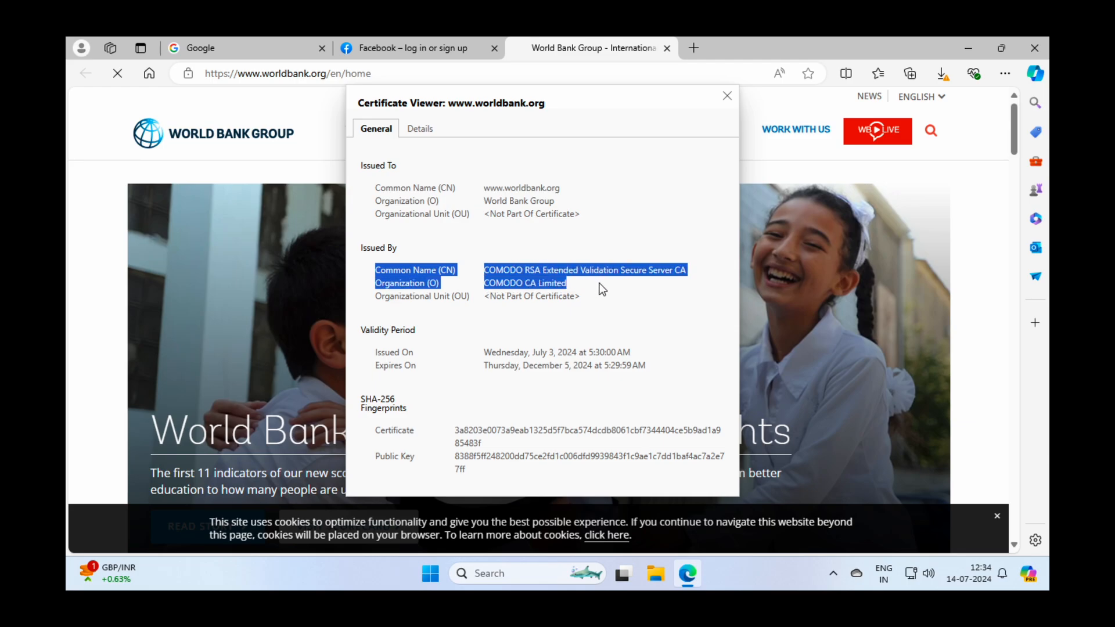
{"action": "left_click", "coordinate": [597, 282]}
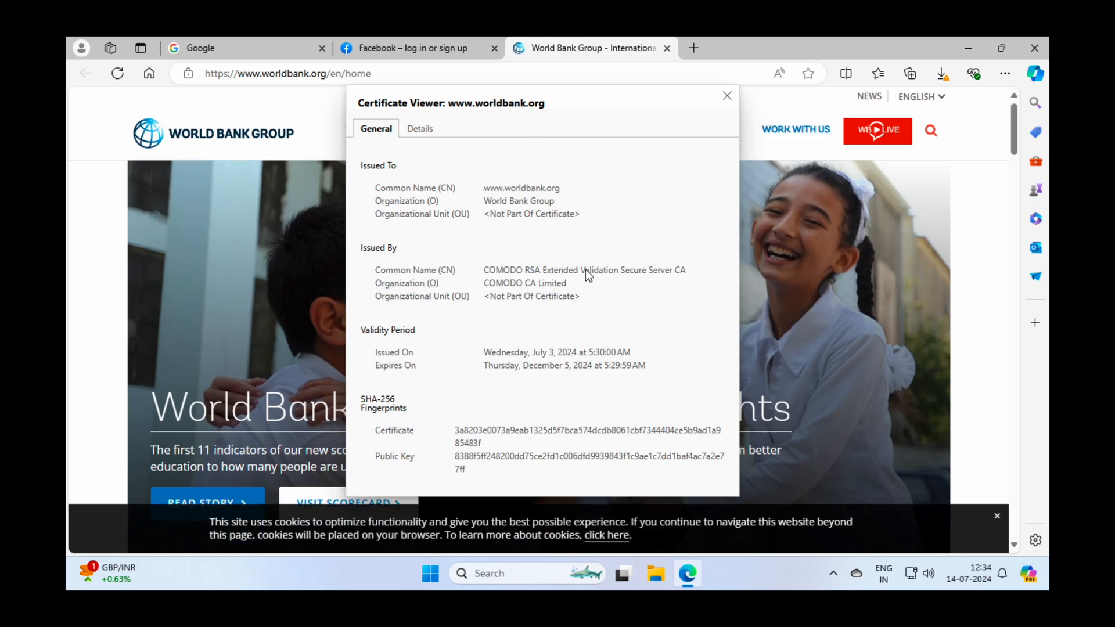
{"action": "left_click", "coordinate": [727, 102]}
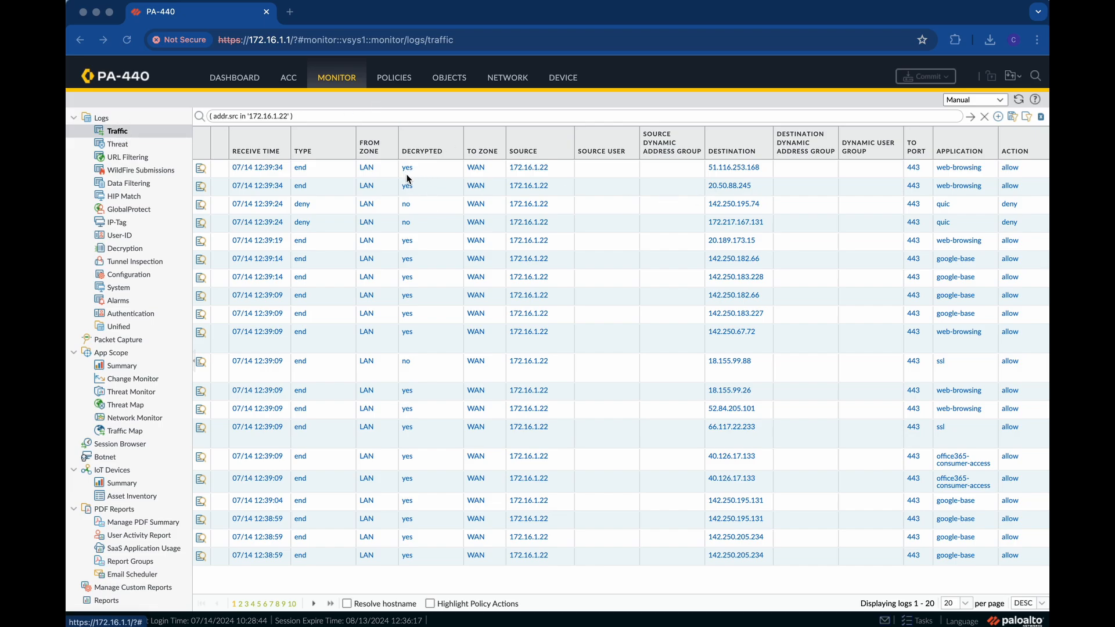
In the PA-440 traffic log, review the available columns for the Decrypted entry and close the column list
{"action": "left_click", "coordinate": [455, 151]}
{"action": "mouse_move", "coordinate": [499, 170]}
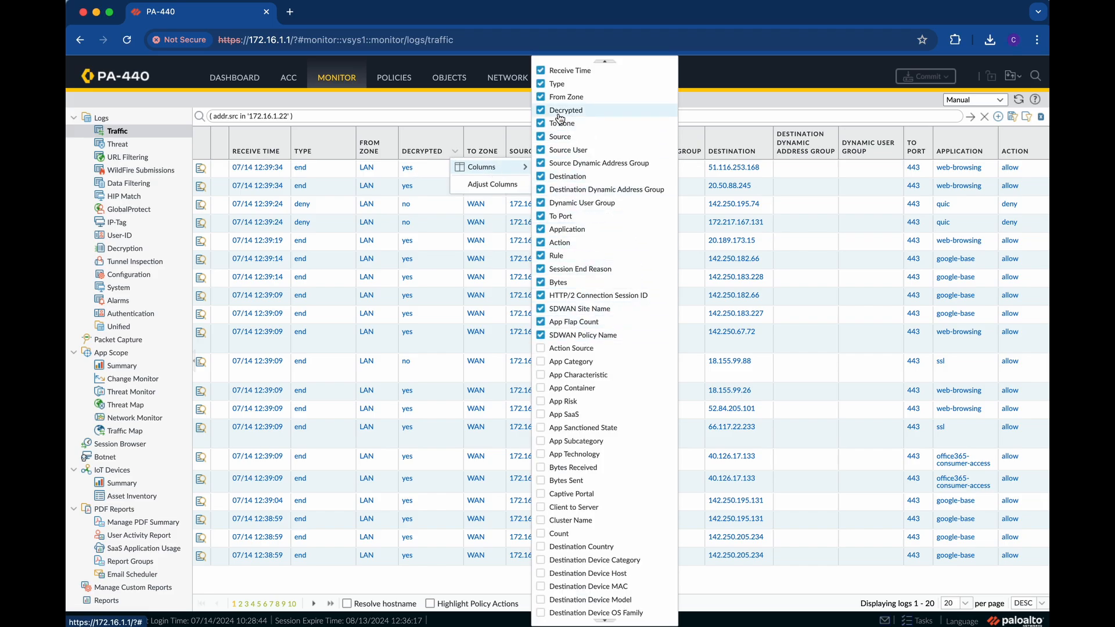
{"action": "left_click", "coordinate": [421, 110]}
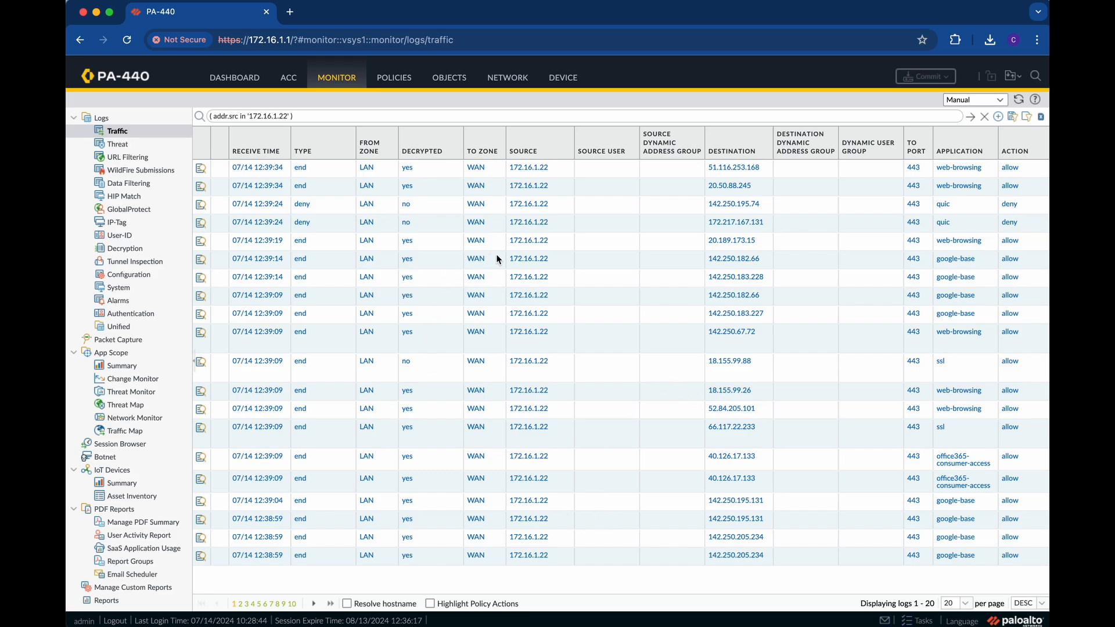
Examine the decryption flag and the packets sent and received in the newest traffic log entry's detailed view, and close it
{"action": "left_click", "coordinate": [201, 171]}
{"action": "scroll", "coordinate": [585, 344], "scroll_direction": "down", "scroll_amount": 3}
{"action": "scroll", "coordinate": [586, 340], "scroll_direction": "down", "scroll_amount": 3}
{"action": "left_click_drag", "start_coordinate": [491, 322], "coordinate": [565, 338]}
{"action": "left_click", "coordinate": [563, 339]}
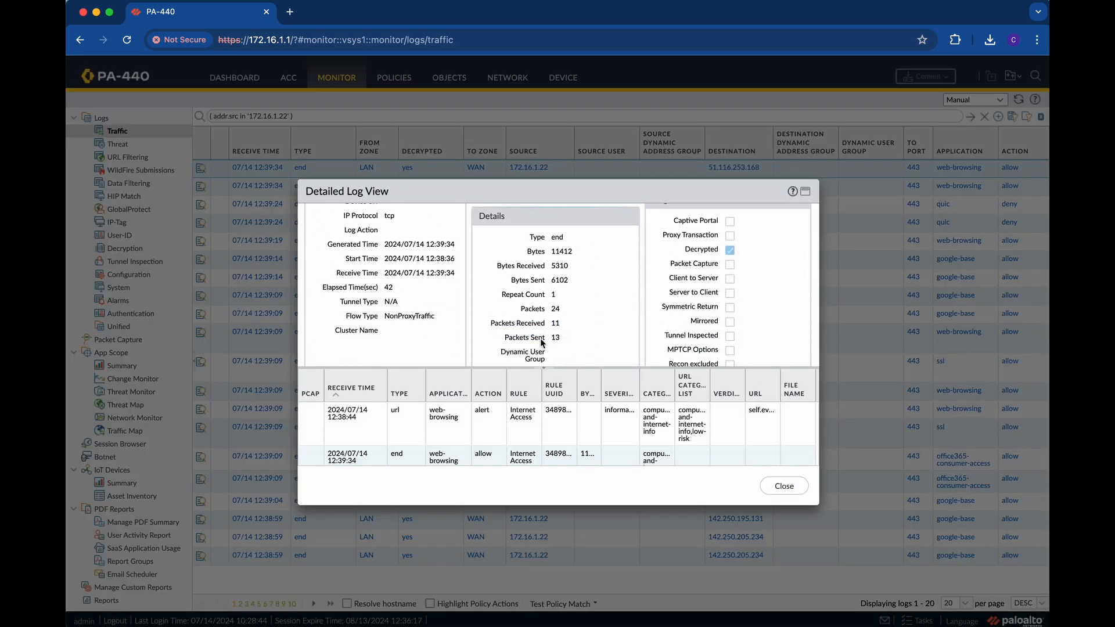
{"action": "left_click_drag", "start_coordinate": [489, 322], "coordinate": [562, 339]}
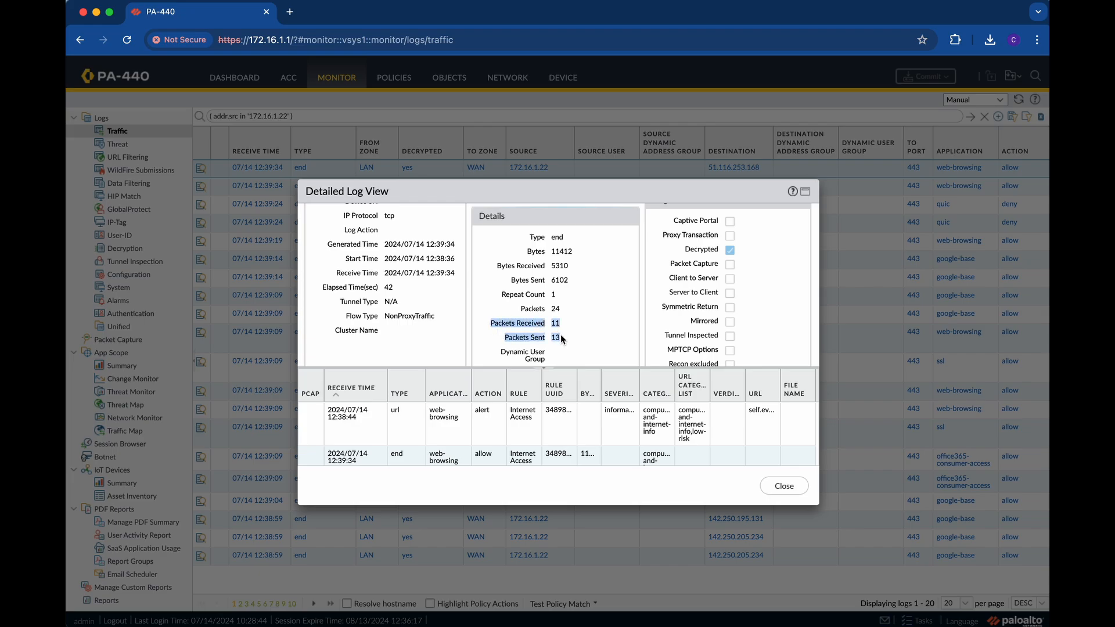
{"action": "left_click", "coordinate": [784, 486]}
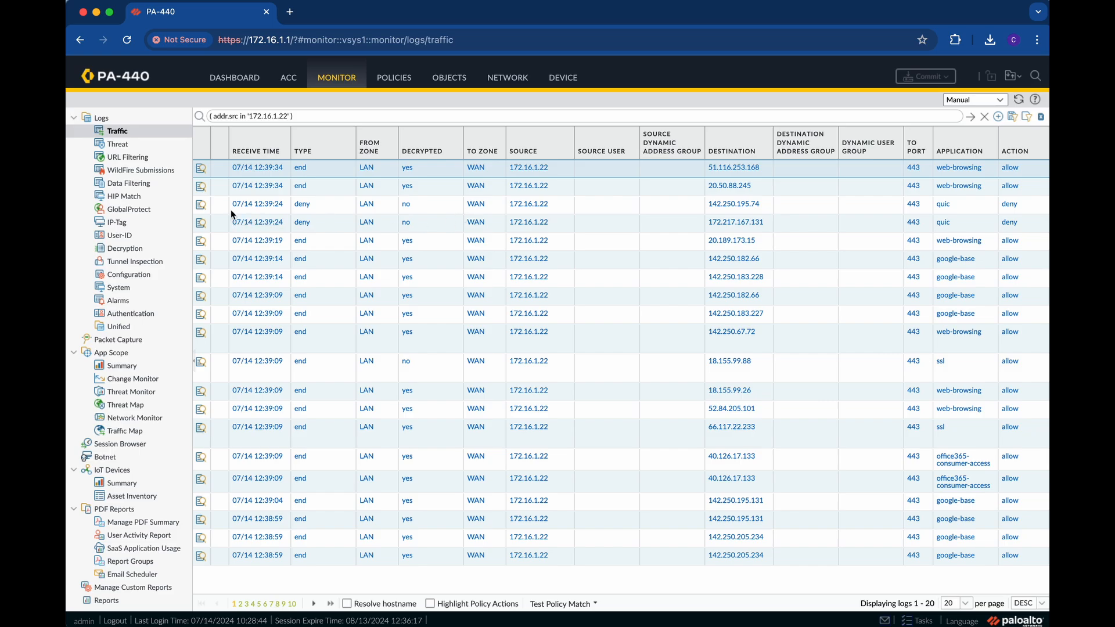
Display the firewall's decryption logs and examine their policy name, root status, subject and issuer certificate columns
{"action": "left_click", "coordinate": [136, 250]}
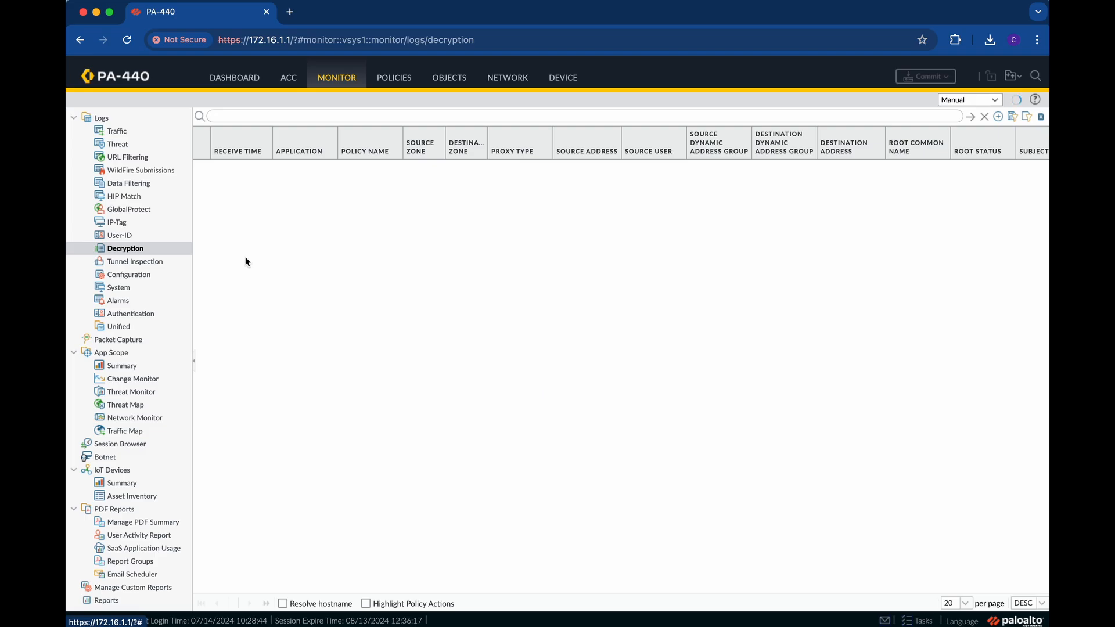
{"action": "scroll", "coordinate": [672, 349], "scroll_direction": "right", "scroll_amount": 10}
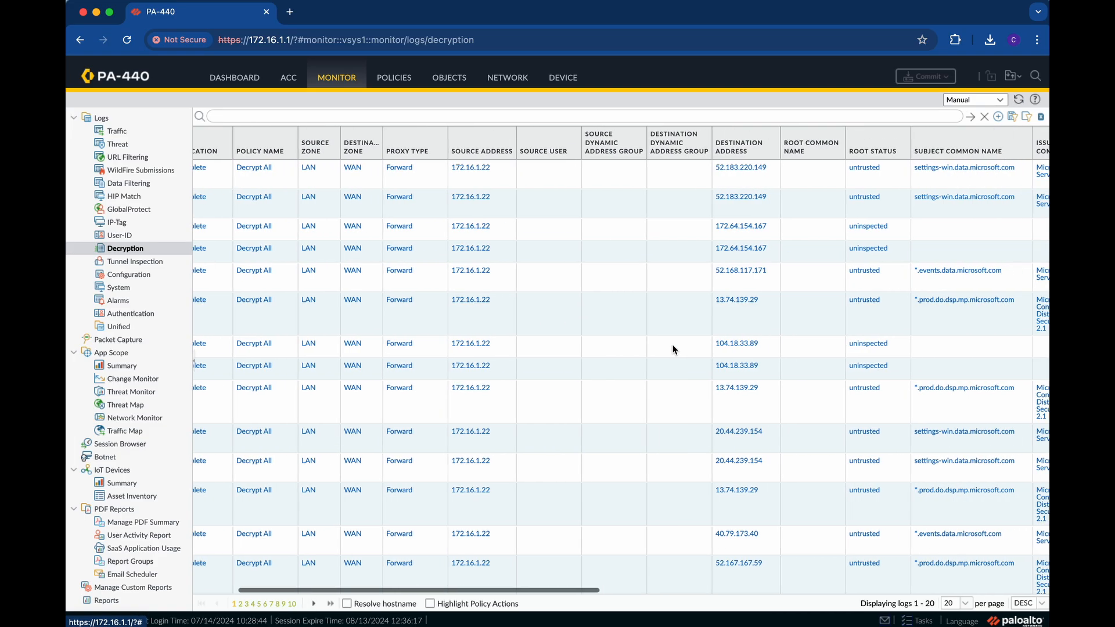
{"action": "scroll", "coordinate": [673, 348], "scroll_direction": "right", "scroll_amount": 5}
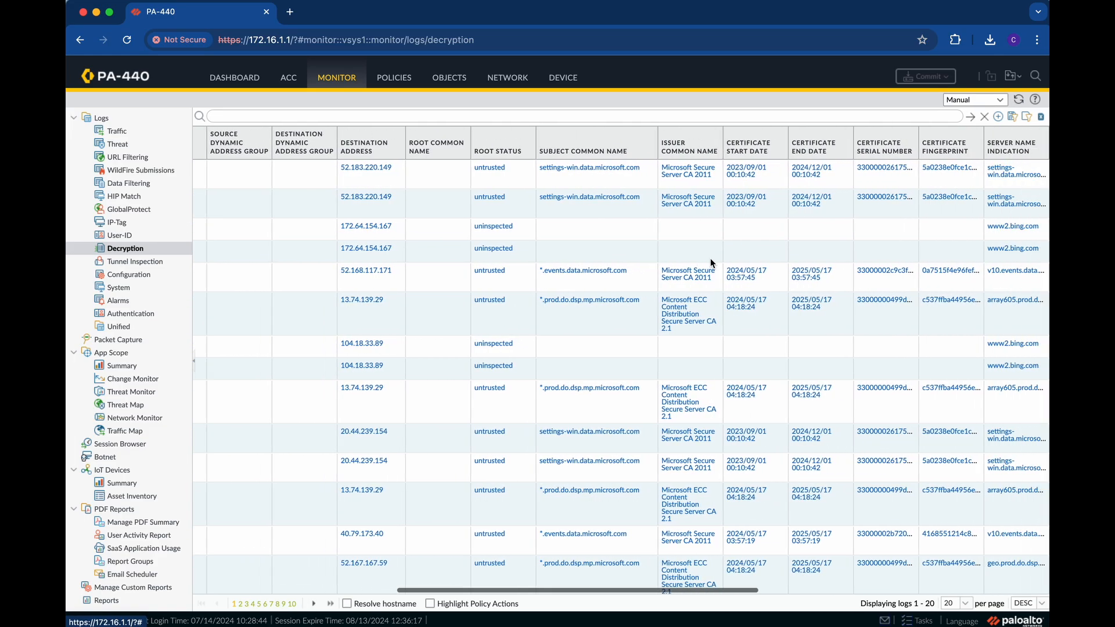